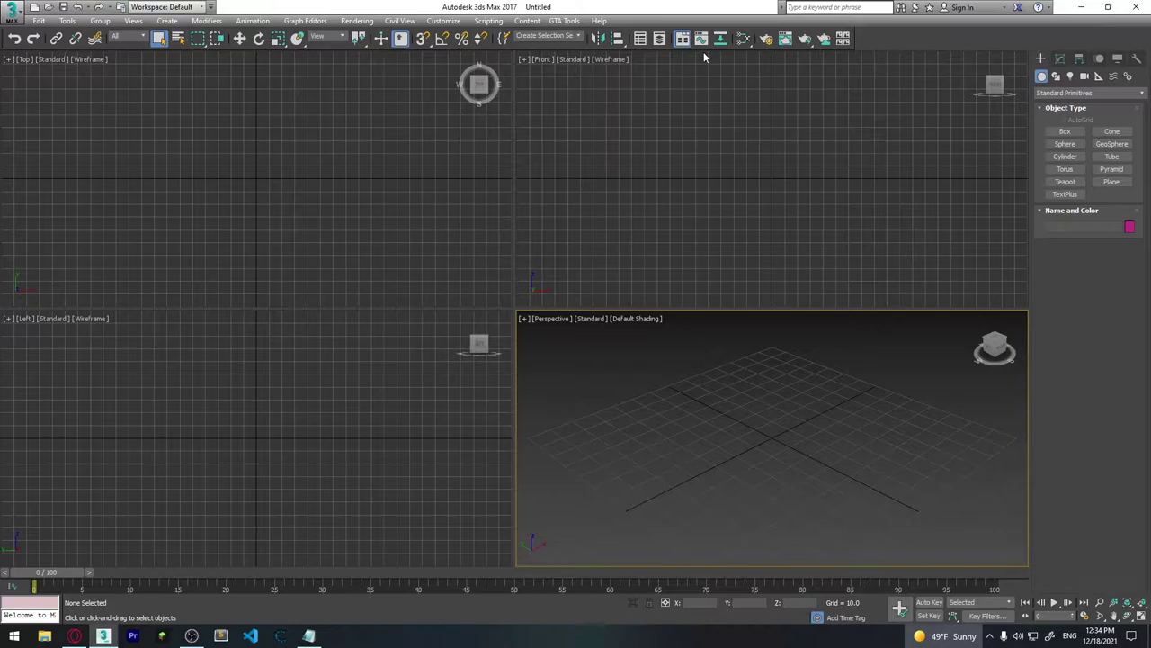
- Create a cylinder of radius 10.055 and height 56.522 at the grid centre
left_click(1065, 156)
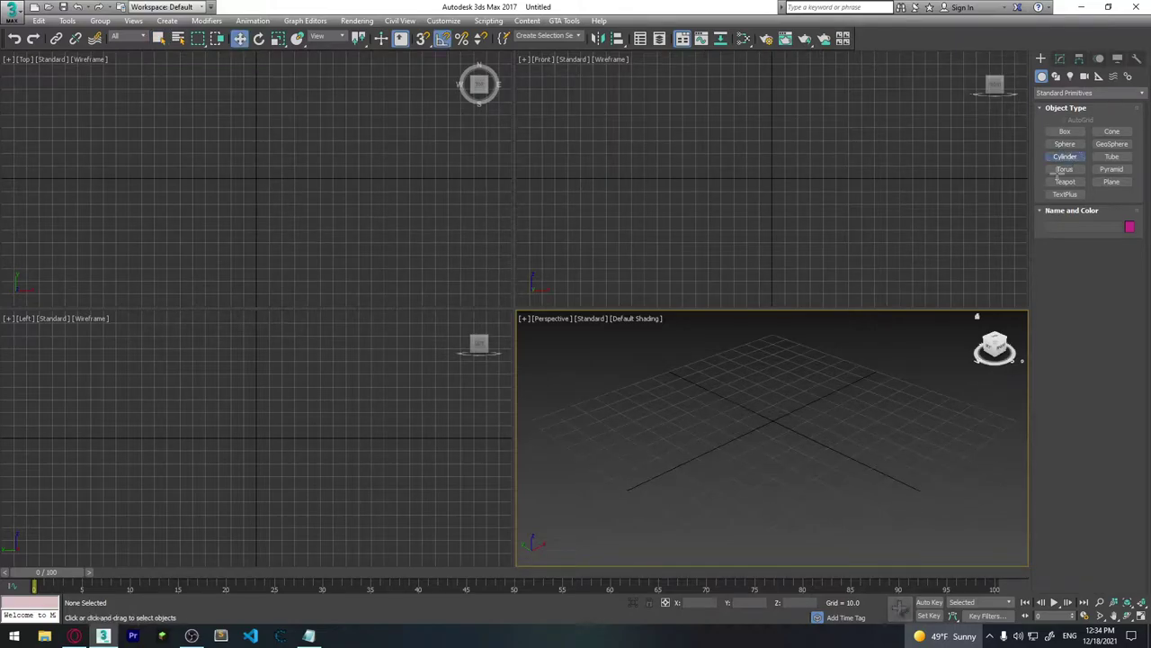
left_click_drag(758, 413, 772, 416)
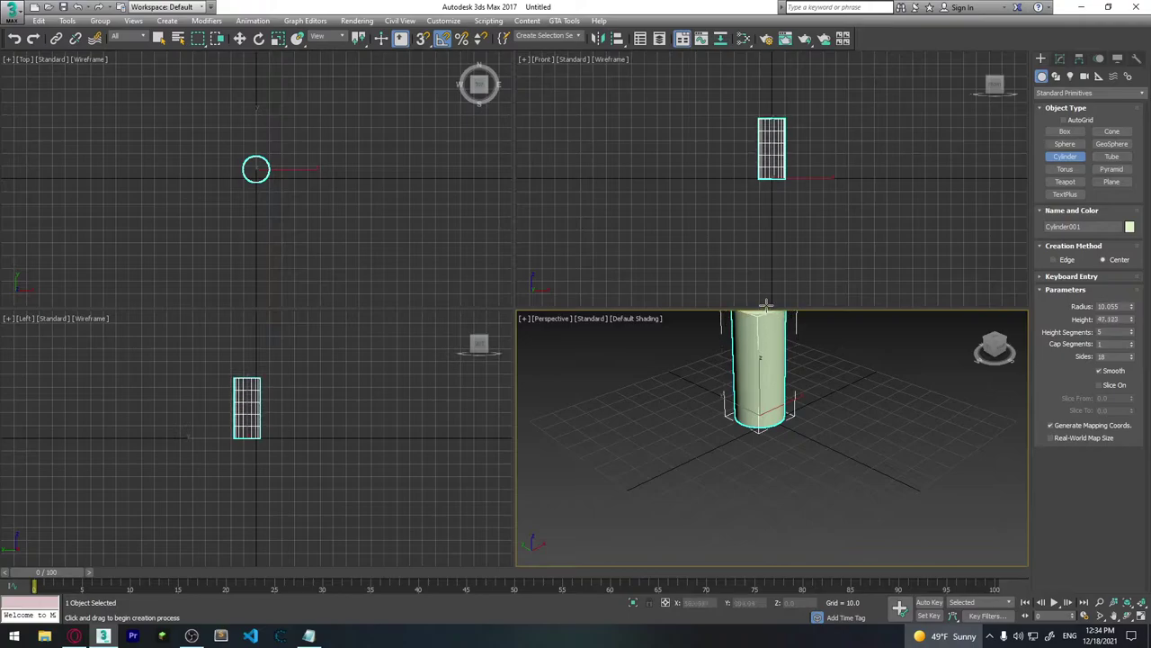
left_click(763, 257)
scroll(804, 423, "down", 3)
mouse_move(804, 424)
middle_mouse_down("alt")
mouse_move(800, 491)
mouse_move(803, 469)
mouse_move(821, 459)
middle_mouse_up("alt")
- Tip the cylinder 90° on X so it lies horizontally
key("e")
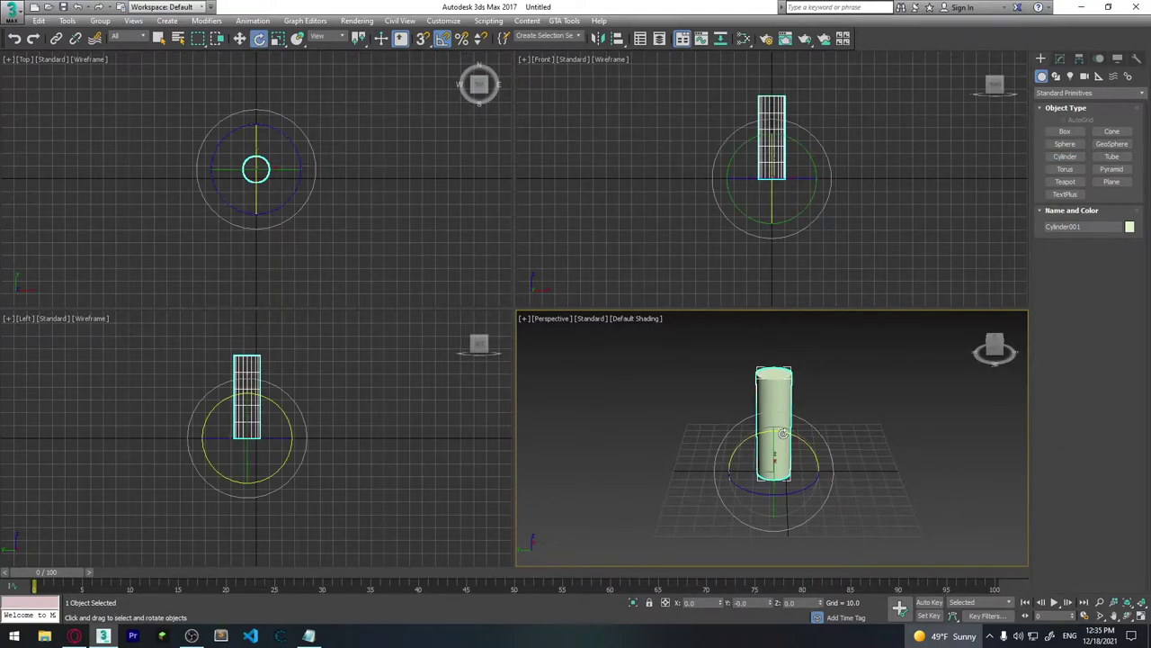
left_click_drag(783, 433, 835, 440)
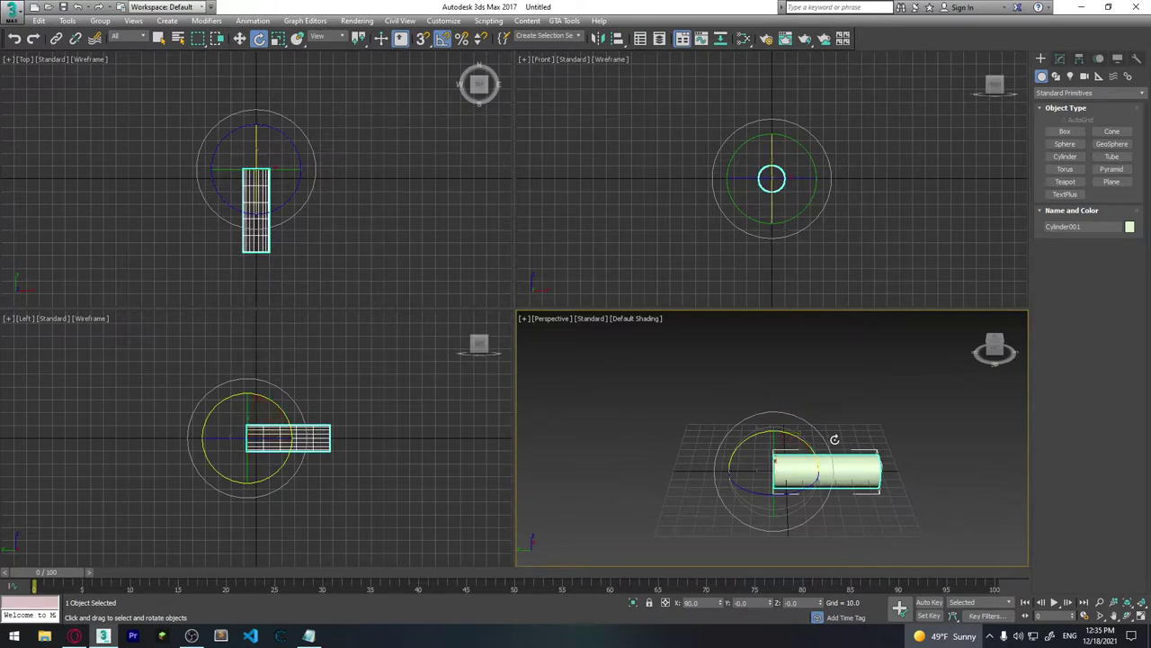
scroll(925, 509, "up", 3)
scroll(800, 411, "up", 2)
middle_click_drag(800, 411, 788, 454, "alt")
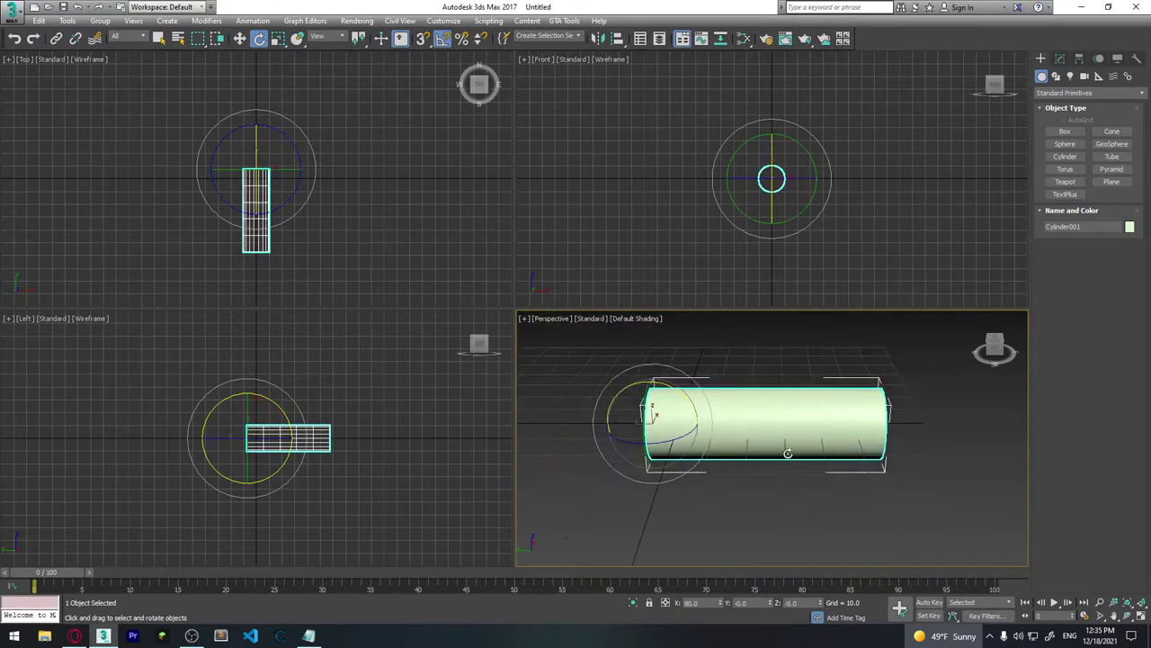
mouse_move(740, 488)
middle_mouse_down("alt")
mouse_move(744, 456)
mouse_move(811, 461)
middle_mouse_up("alt")
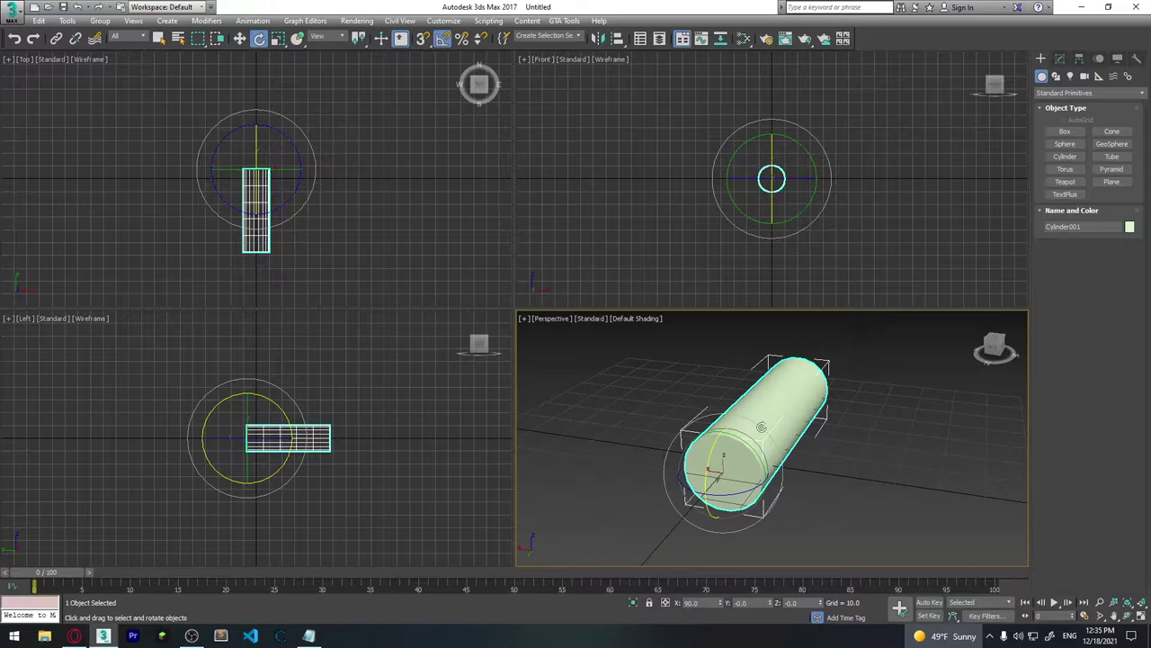
- Rotate the cylinder about 55° around Y and check the diagonal tilt from several angles
left_click_drag(742, 441, 740, 401)
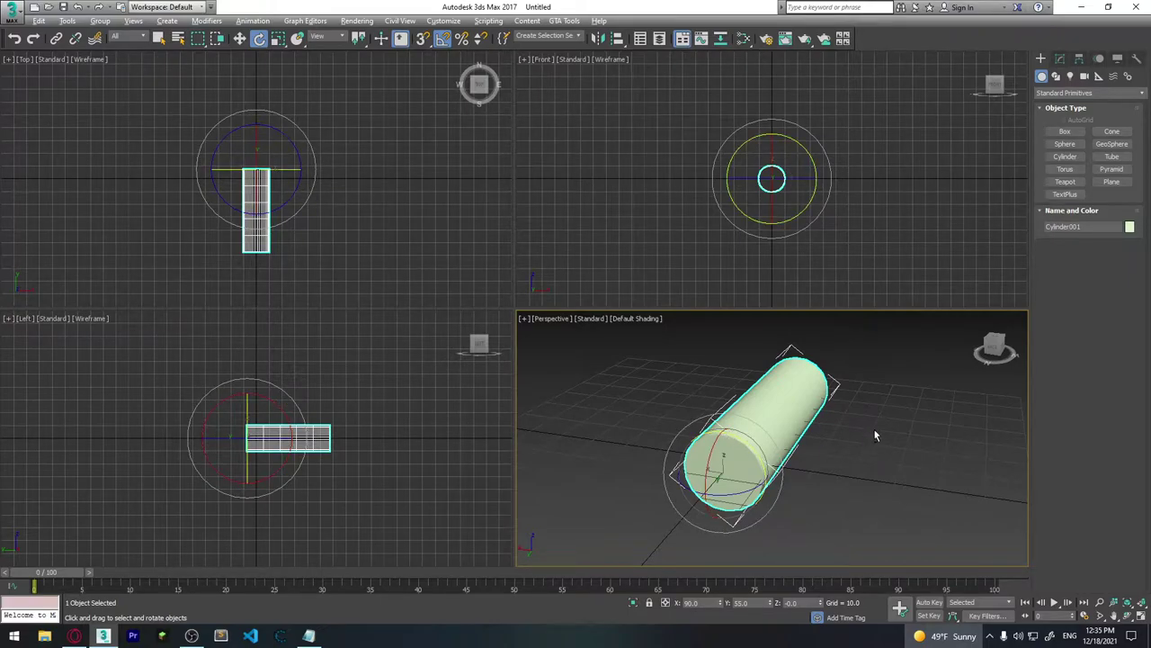
middle_click_drag(874, 435, 748, 420, "alt")
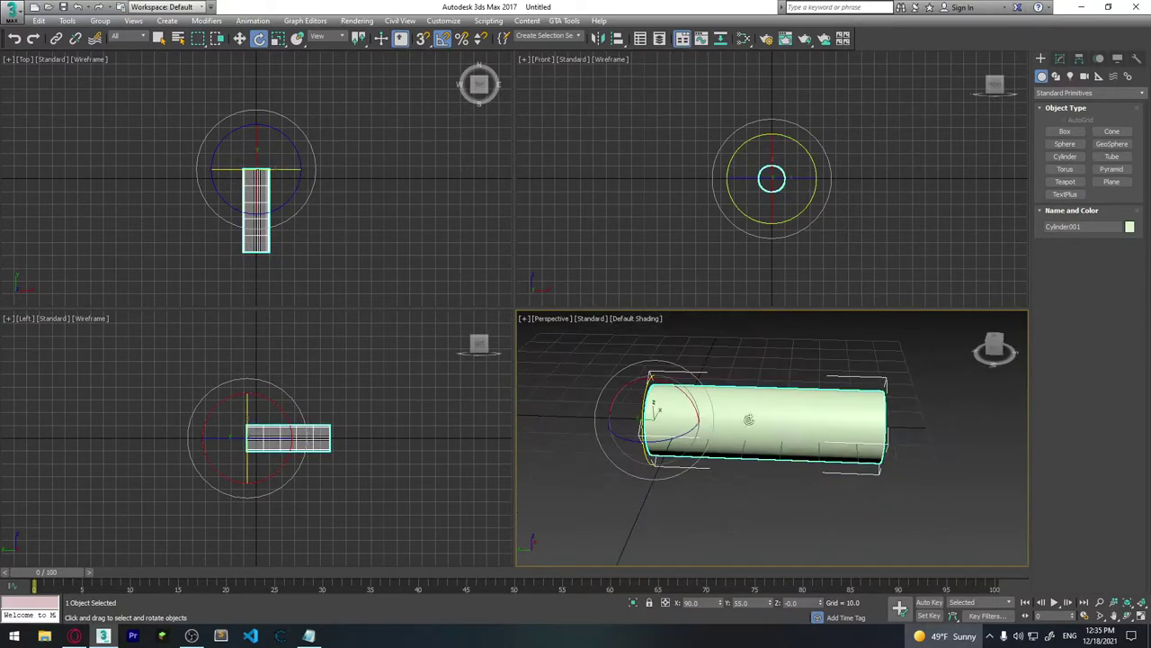
left_click_drag(748, 420, 809, 435)
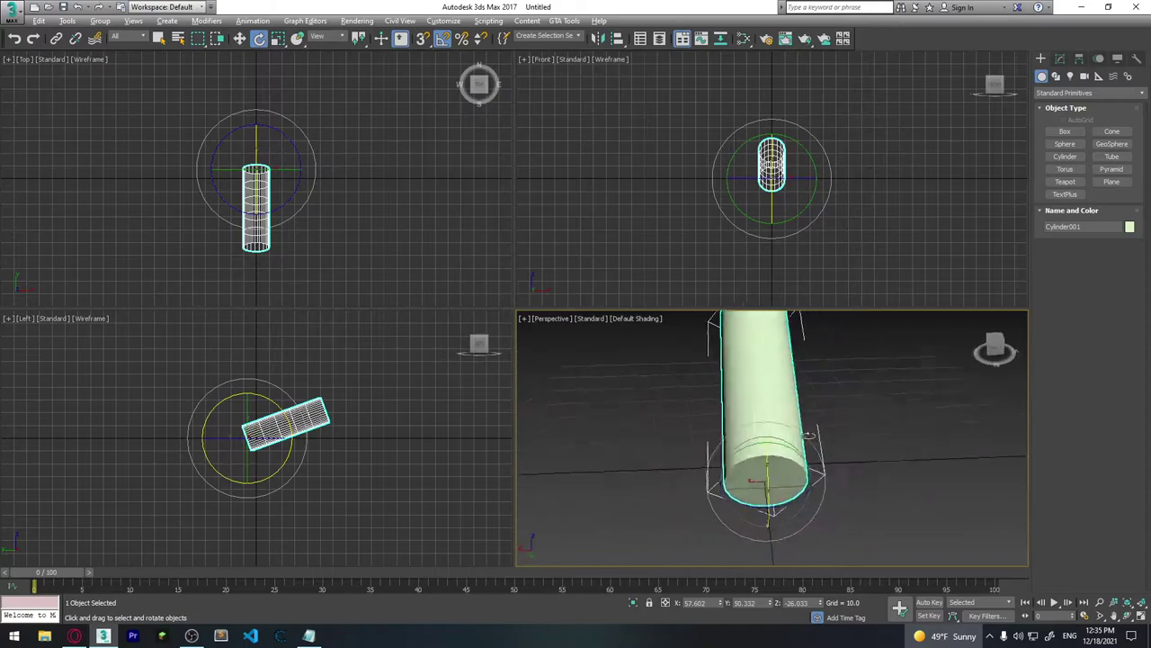
mouse_move(808, 435)
middle_mouse_down("alt")
mouse_move(928, 420)
mouse_move(670, 458)
middle_mouse_up("alt")
key("w")
key("e")
left_click_drag(670, 458, 709, 454)
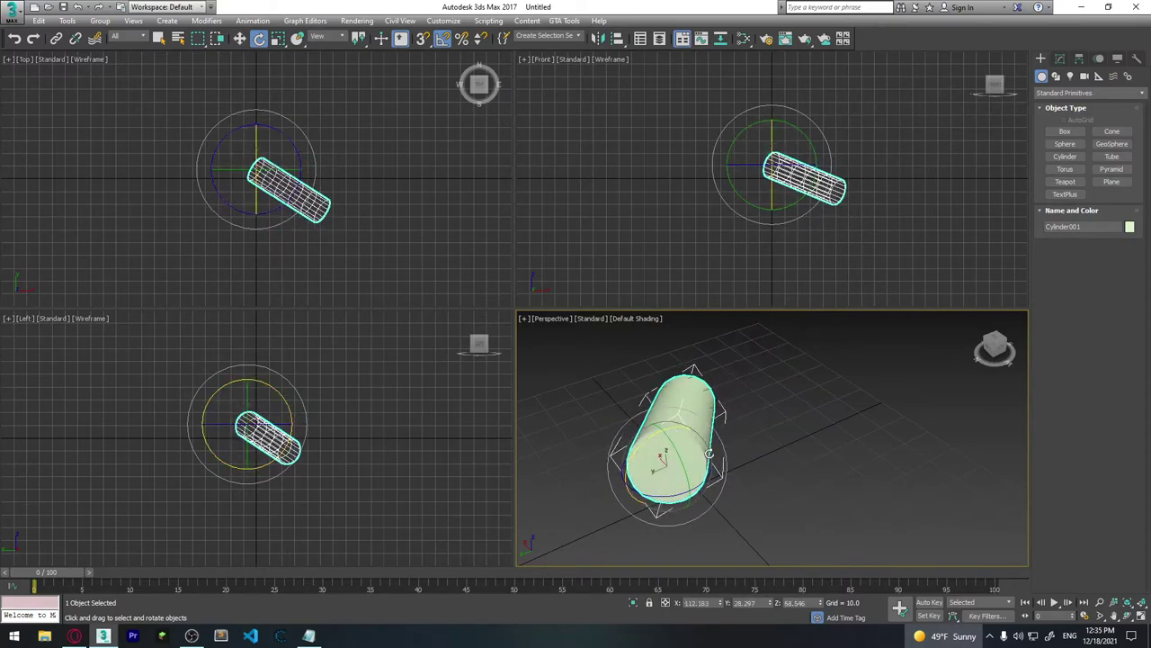
mouse_move(710, 454)
middle_mouse_down("alt")
mouse_move(762, 411)
mouse_move(728, 415)
middle_mouse_up("alt")
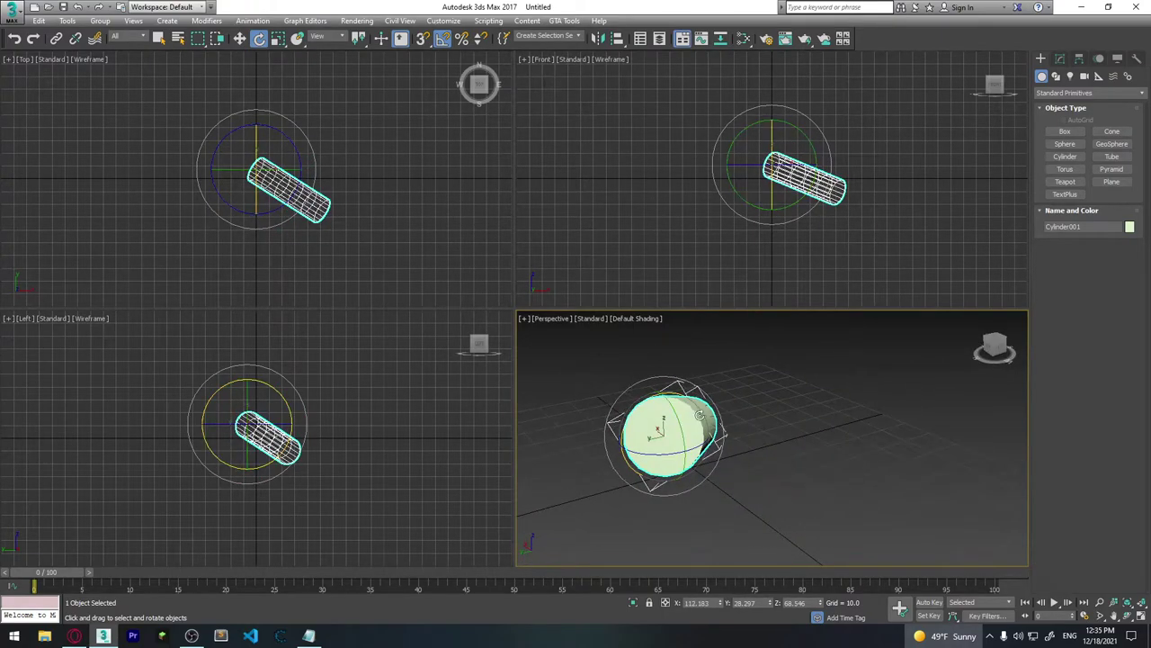
left_click_drag(702, 406, 706, 398)
mouse_move(706, 399)
middle_mouse_down("alt")
mouse_move(763, 454)
mouse_move(738, 455)
middle_mouse_up("alt")
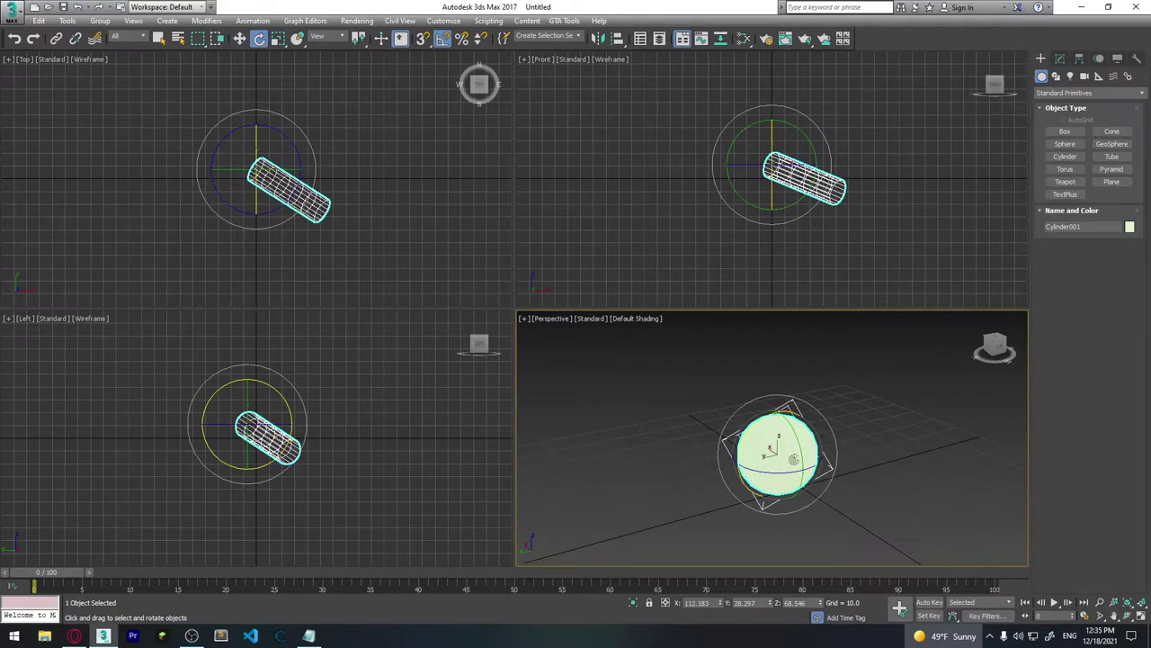
mouse_move(775, 447)
middle_mouse_down("alt")
mouse_move(836, 490)
mouse_move(900, 432)
middle_mouse_up("alt")
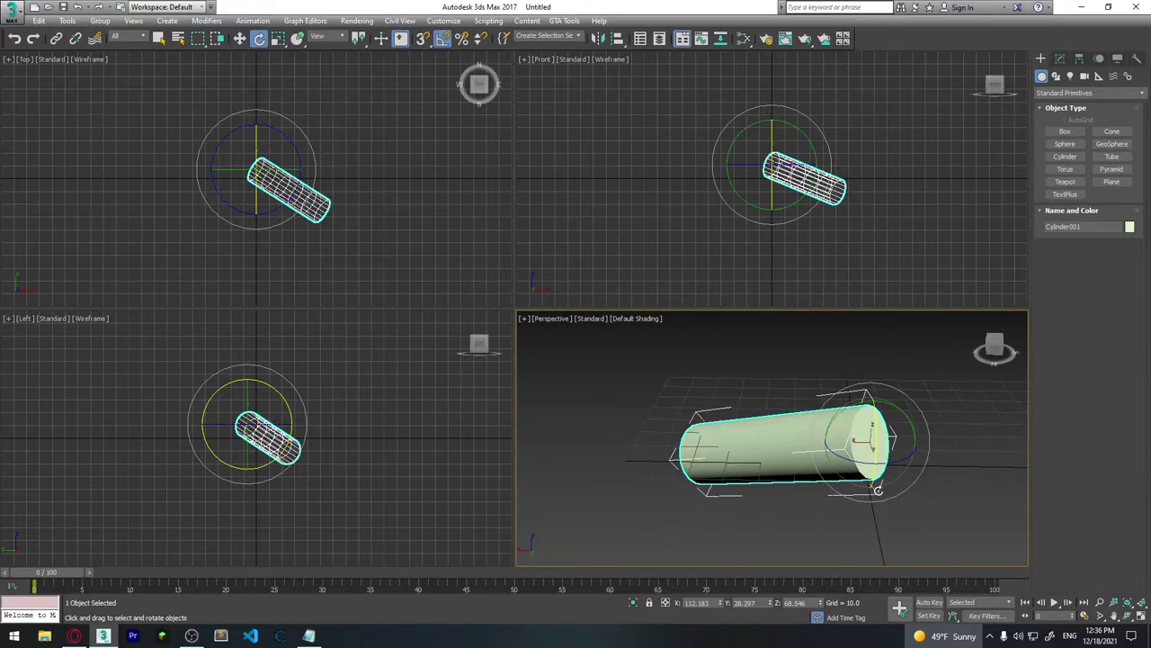
- Set the reference coordinate system to Local
left_click(338, 39)
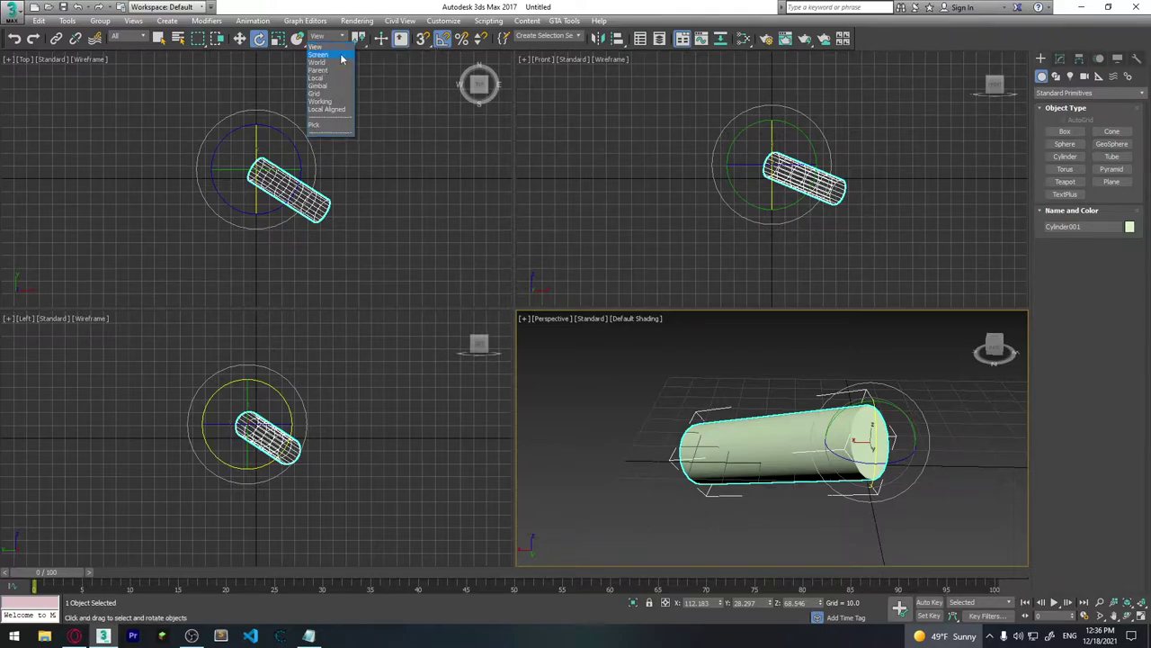
left_click(322, 79)
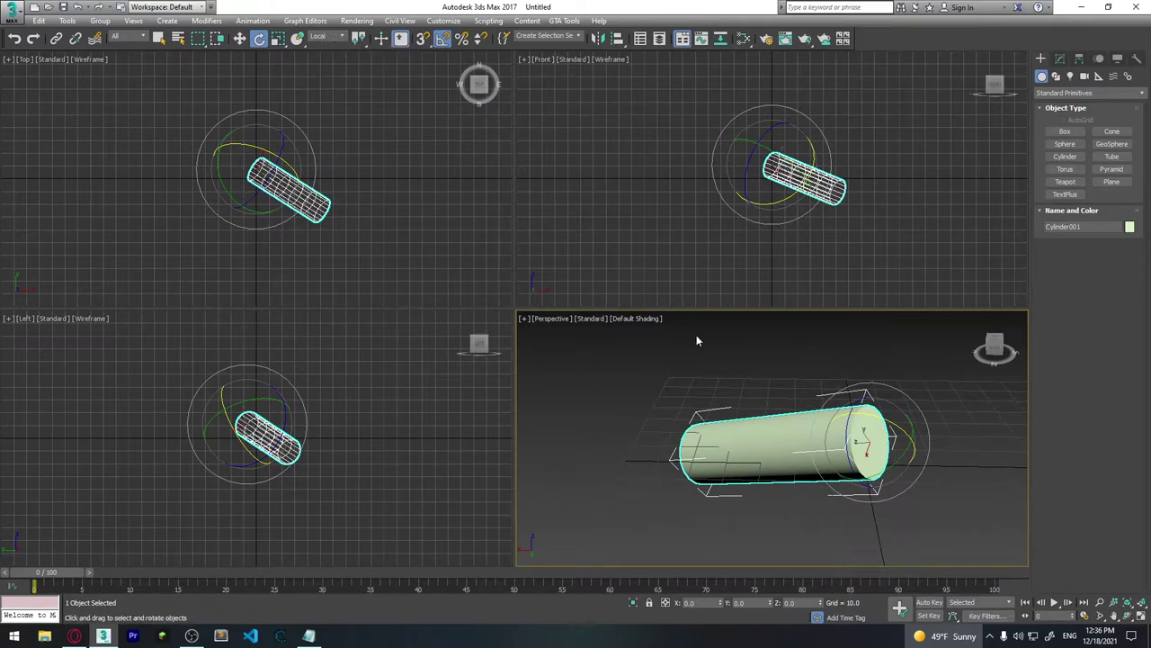
middle_click_drag(699, 338, 630, 342, "alt")
mouse_move(782, 426)
middle_mouse_down("alt")
mouse_move(864, 457)
mouse_move(733, 471)
mouse_move(878, 423)
middle_mouse_up("alt")
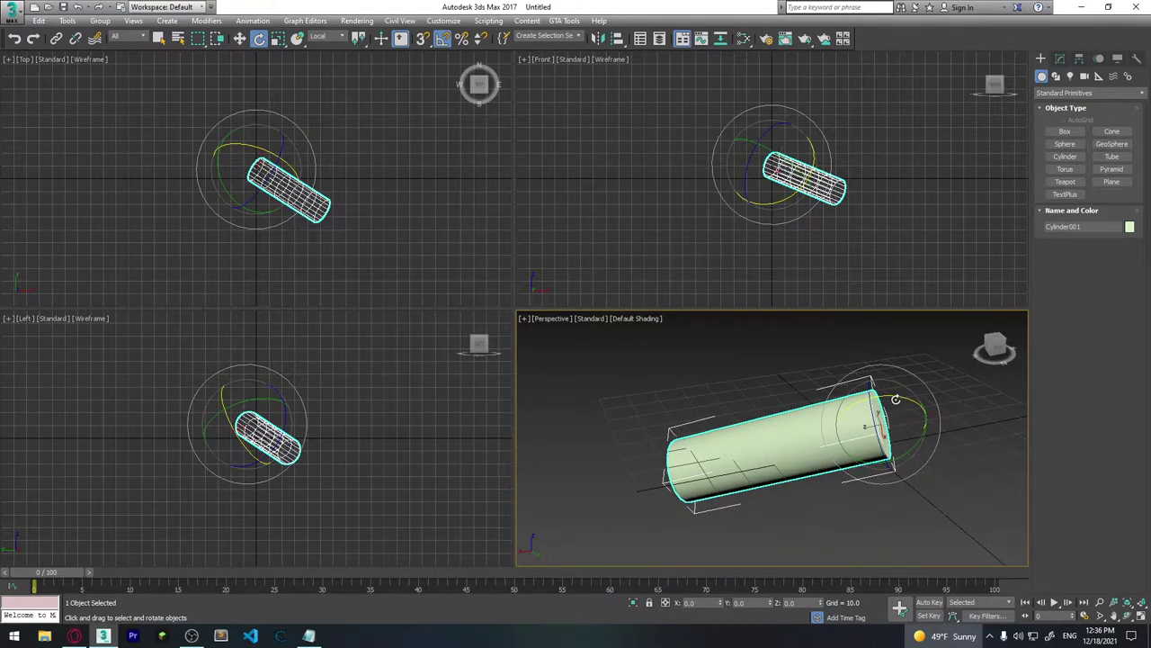
- Switch to View coordinates and rotate the cylinder freely
left_click(335, 37)
left_click(319, 47)
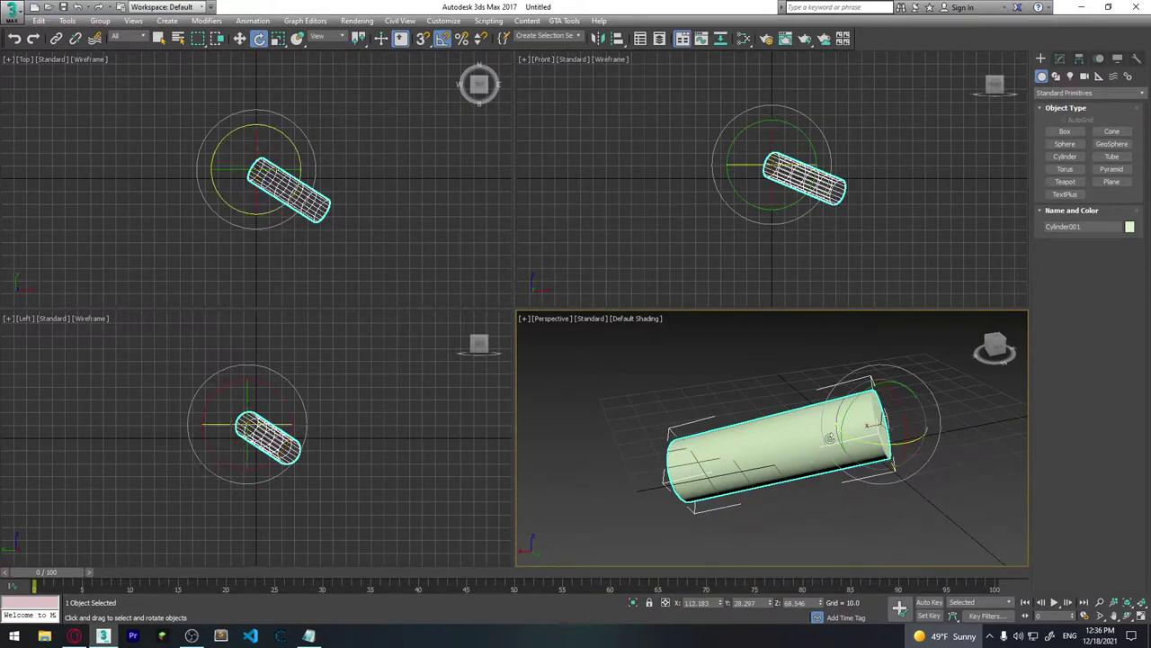
left_click_drag(893, 404, 865, 422)
- Return to Local coordinates and spin the cylinder around its own length
left_click(340, 37)
left_click(333, 79)
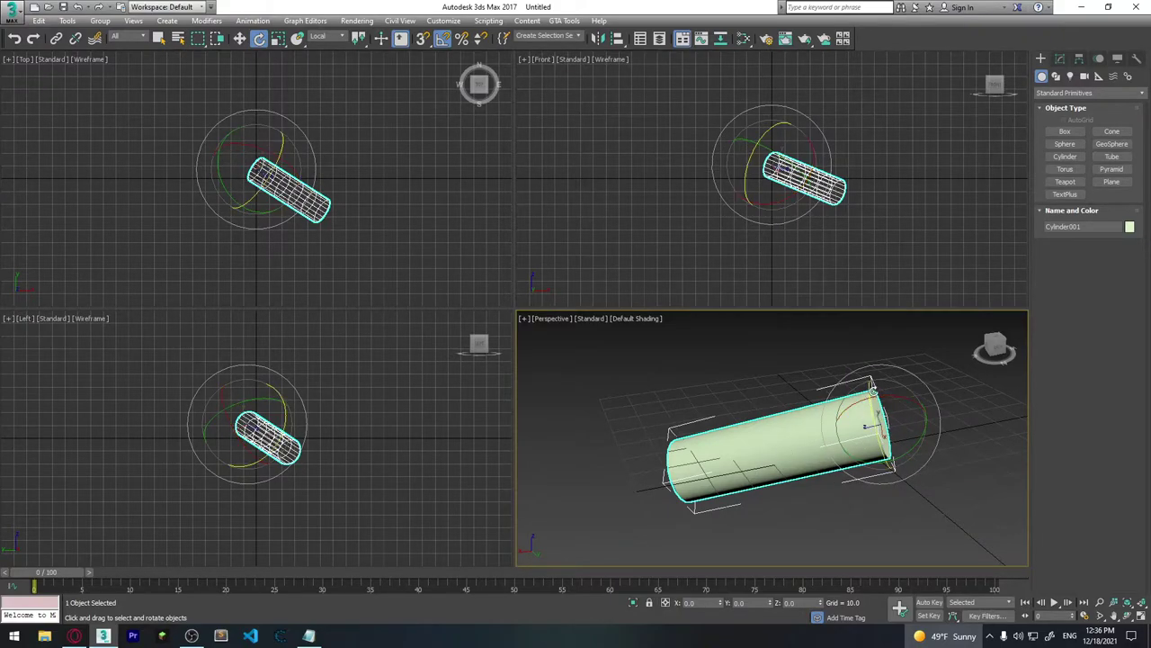
mouse_move(871, 387)
left_mouse_down()
mouse_move(801, 512)
mouse_move(972, 298)
left_mouse_up()
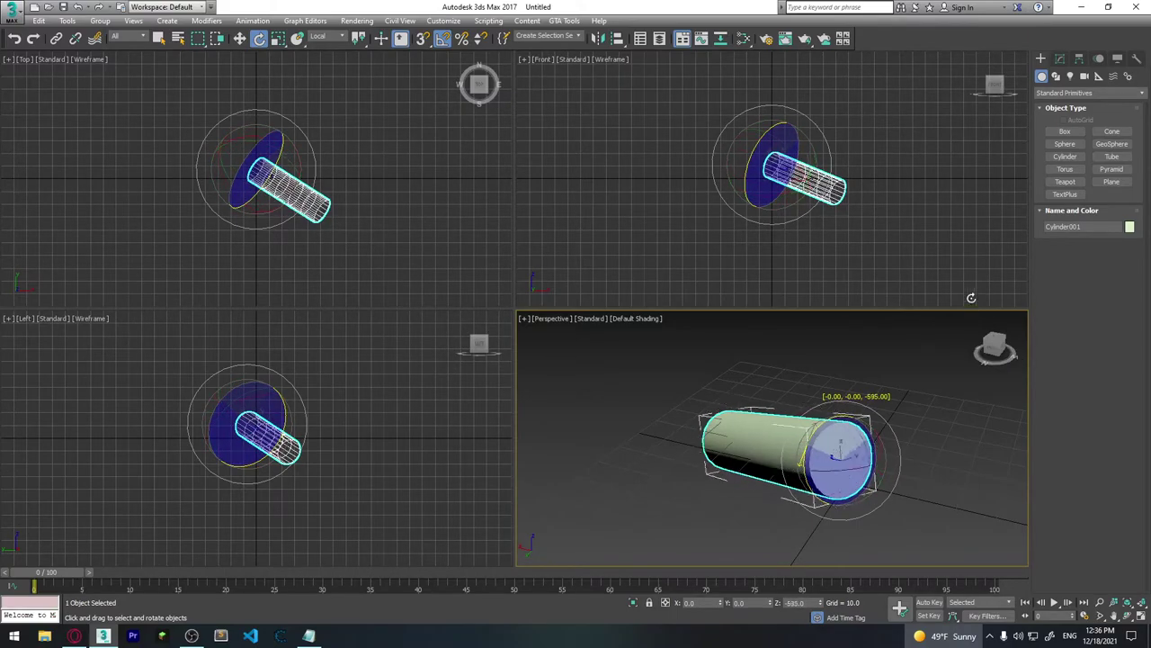
left_click_drag(971, 298, 938, 103)
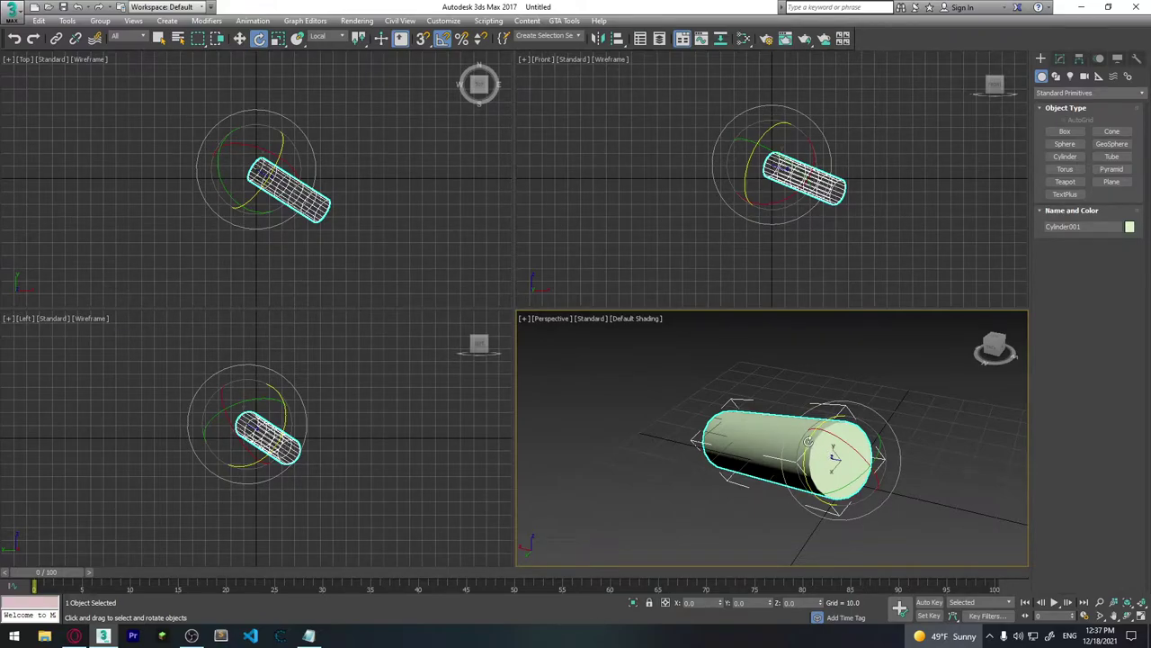
left_click_drag(809, 441, 818, 423)
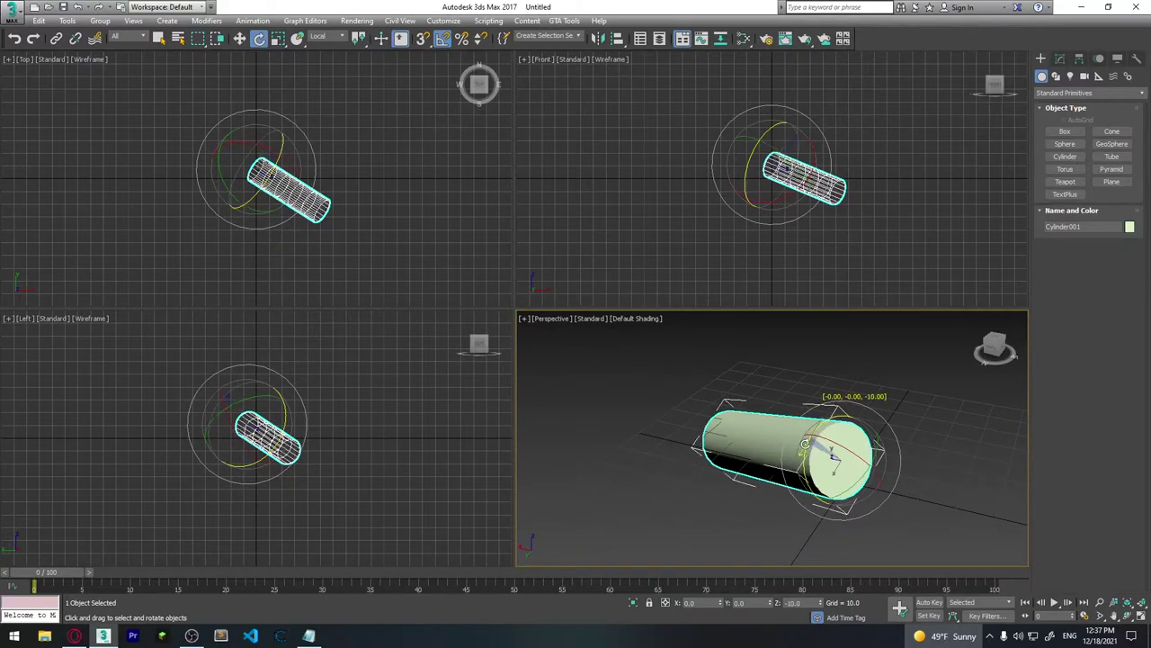
left_click(340, 39)
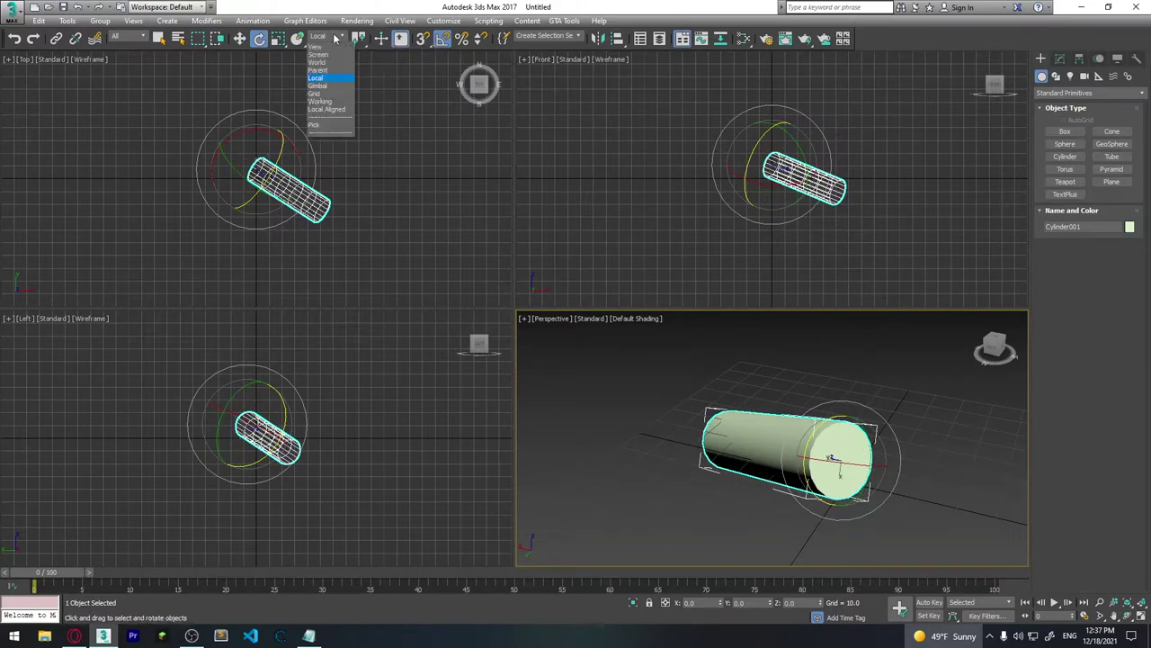
- Delete the cylinder and draw a first box on the grid
left_click(330, 84)
key("Delete")
left_click(1065, 131)
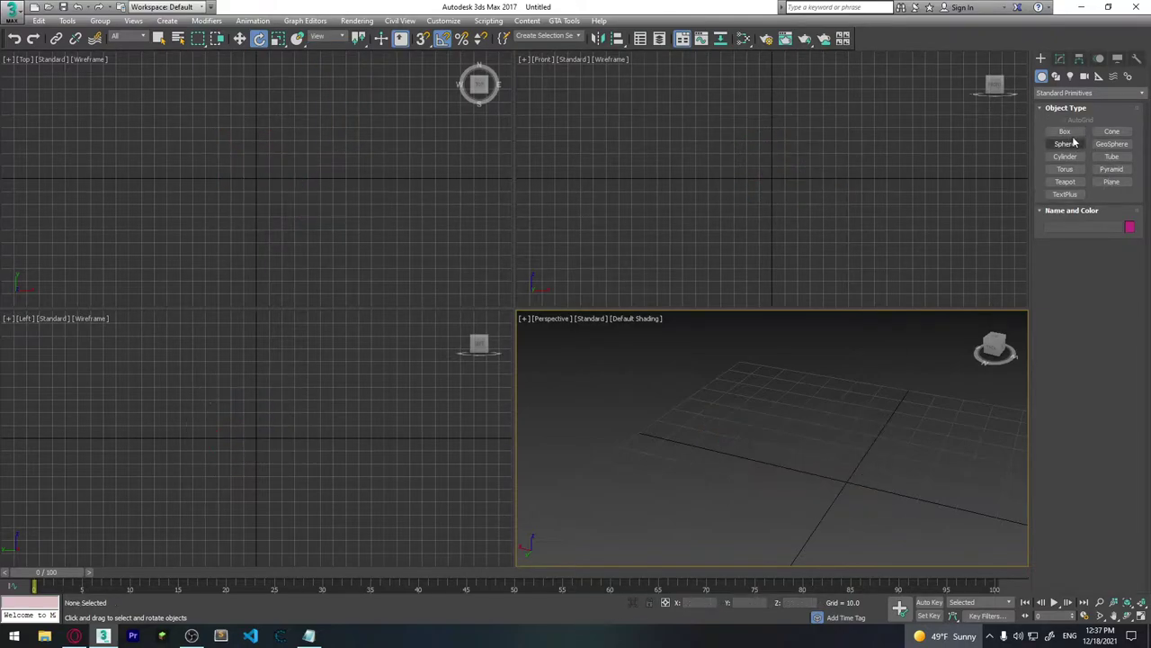
middle_click_drag(797, 463, 813, 466, "alt")
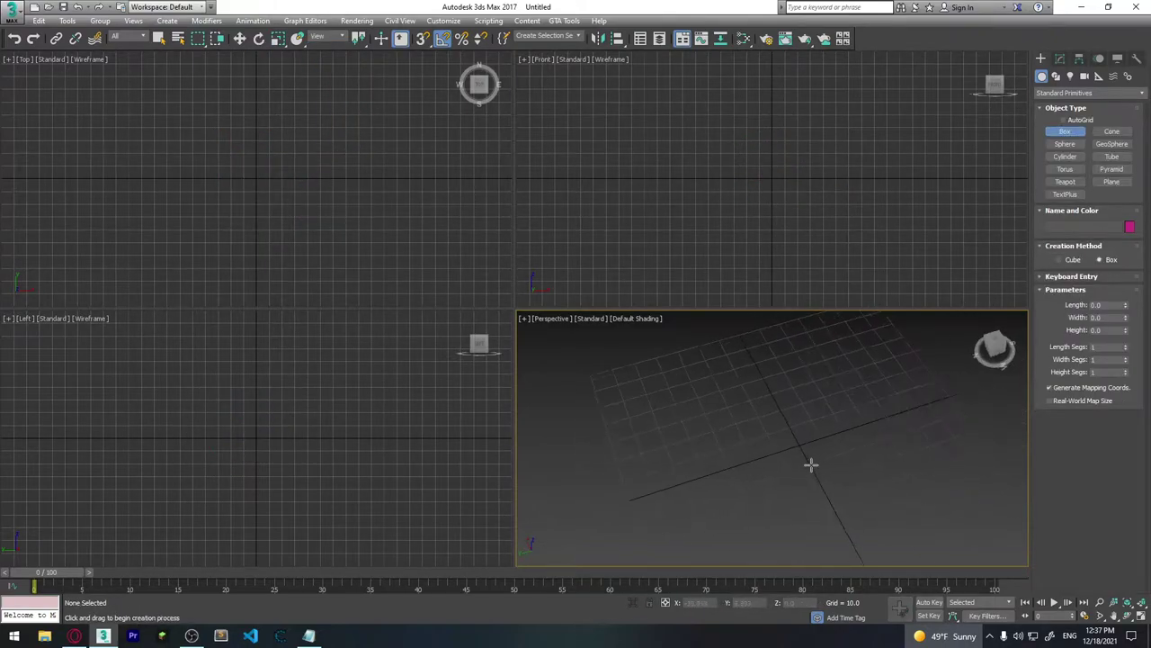
left_click_drag(627, 364, 662, 394)
- Draw three more boxes at different spots and select all four
left_click_drag(816, 344, 854, 335)
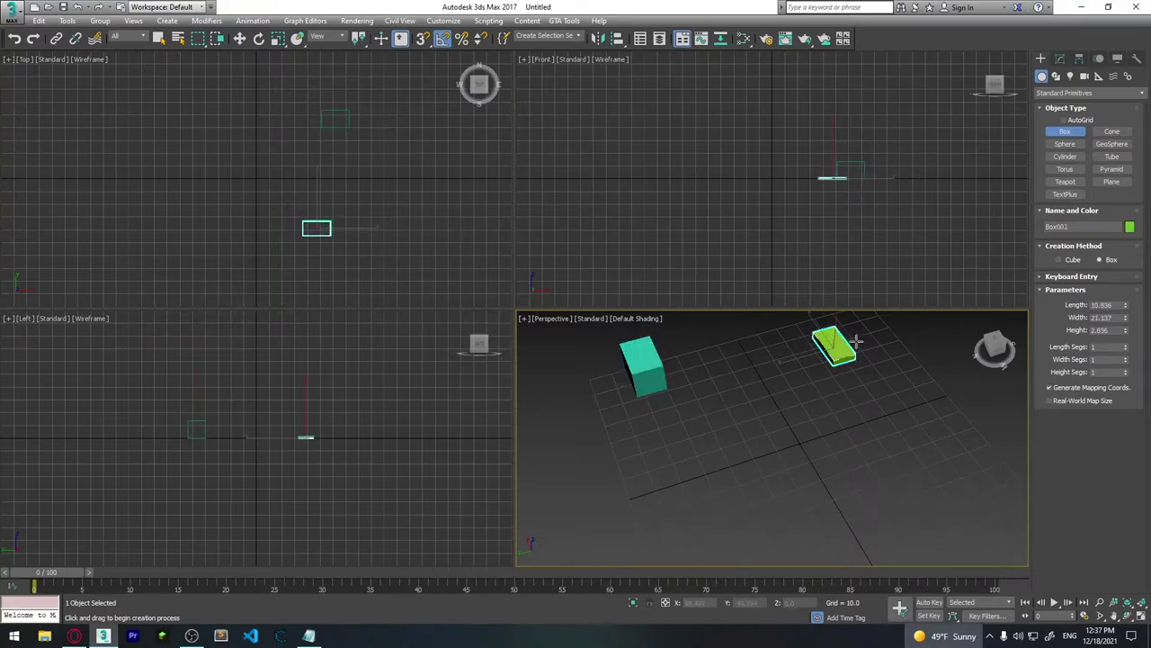
left_click(841, 437)
middle_click_drag(841, 438, 758, 465, "alt")
left_click_drag(760, 452, 799, 483)
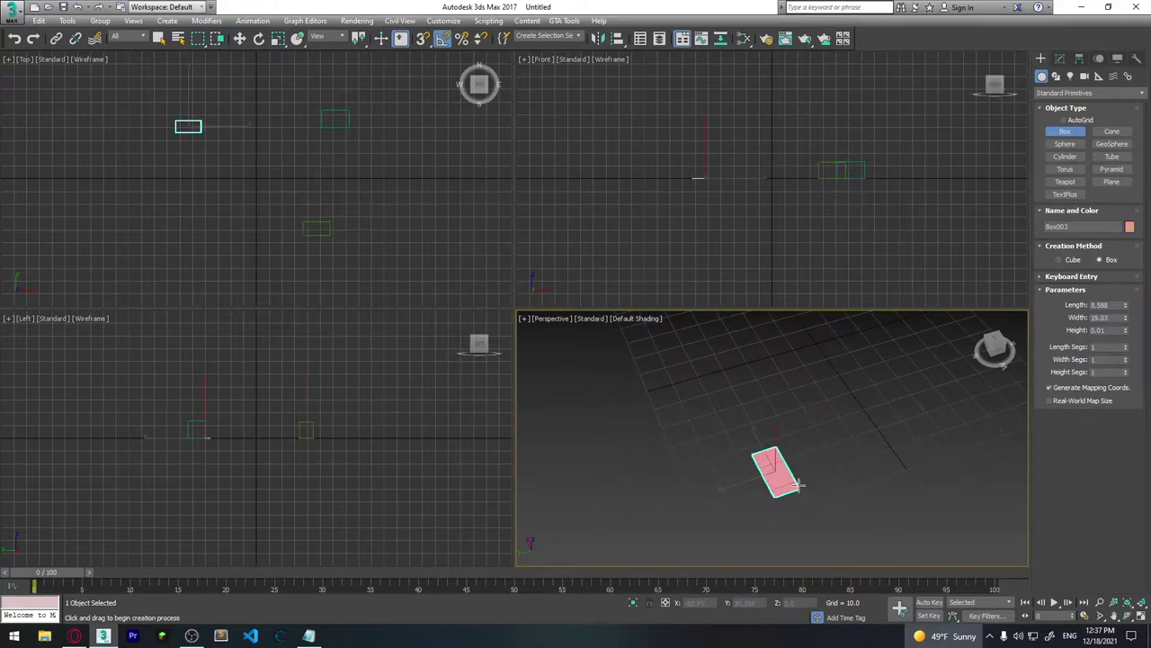
left_click(848, 449)
middle_click_drag(848, 450, 801, 448, "alt")
left_click_drag(810, 445, 862, 461)
left_click(858, 452)
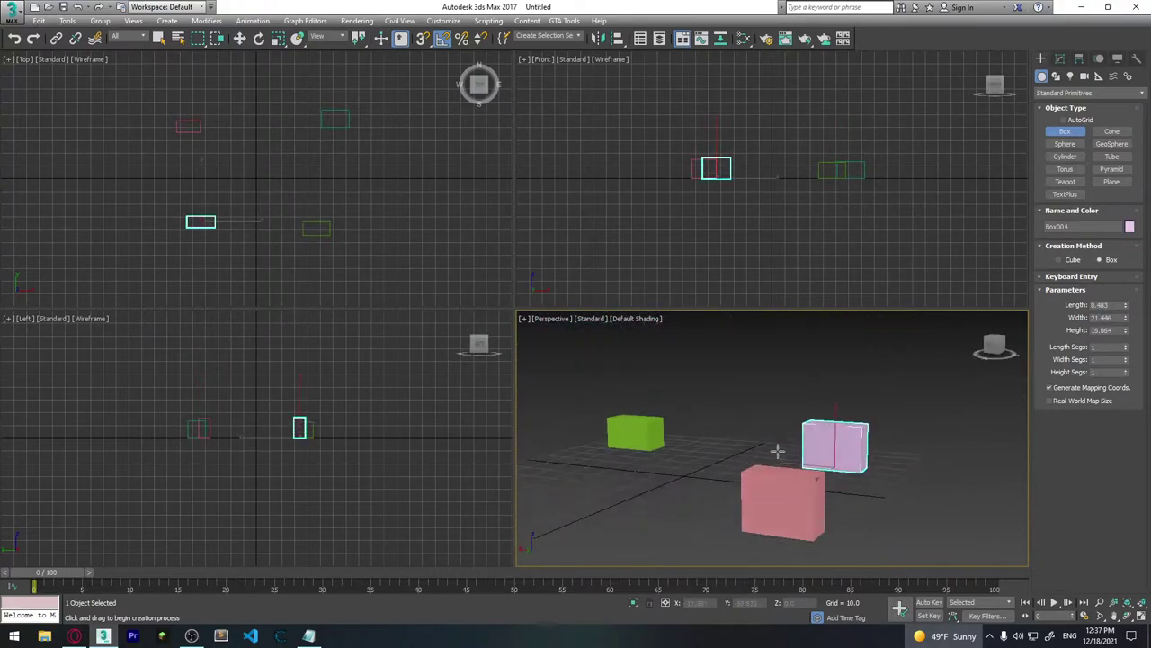
scroll(779, 449, "down", 5)
mouse_move(779, 449)
middle_mouse_down("alt")
mouse_move(782, 422)
mouse_move(799, 476)
middle_mouse_up("alt")
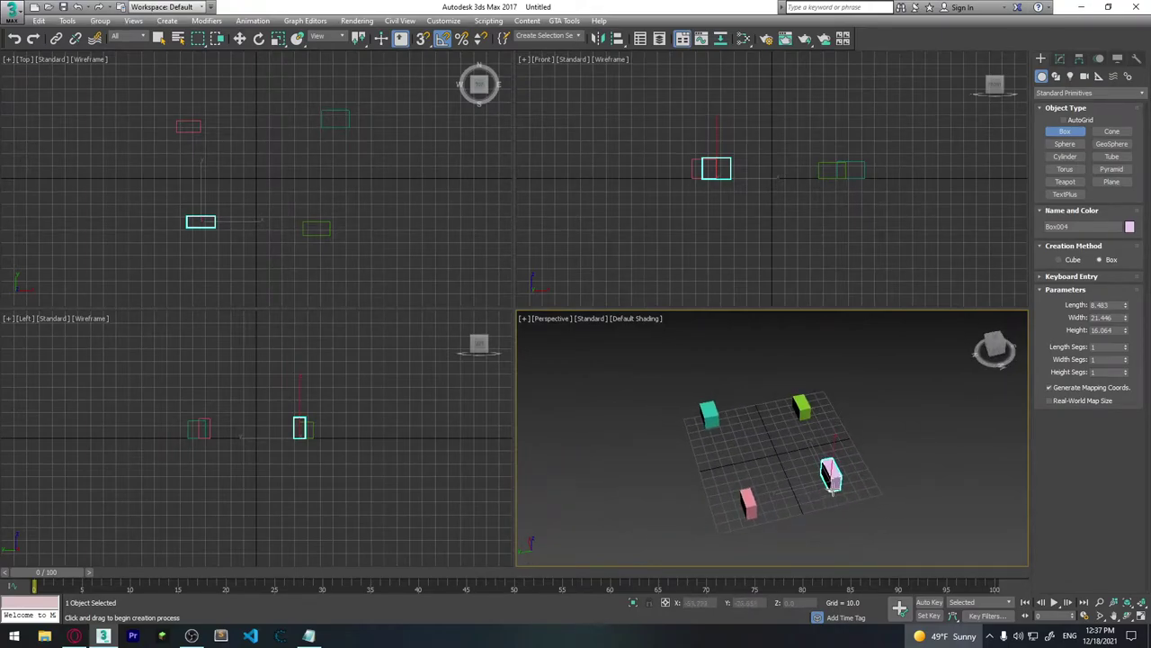
key("ctrl+a")
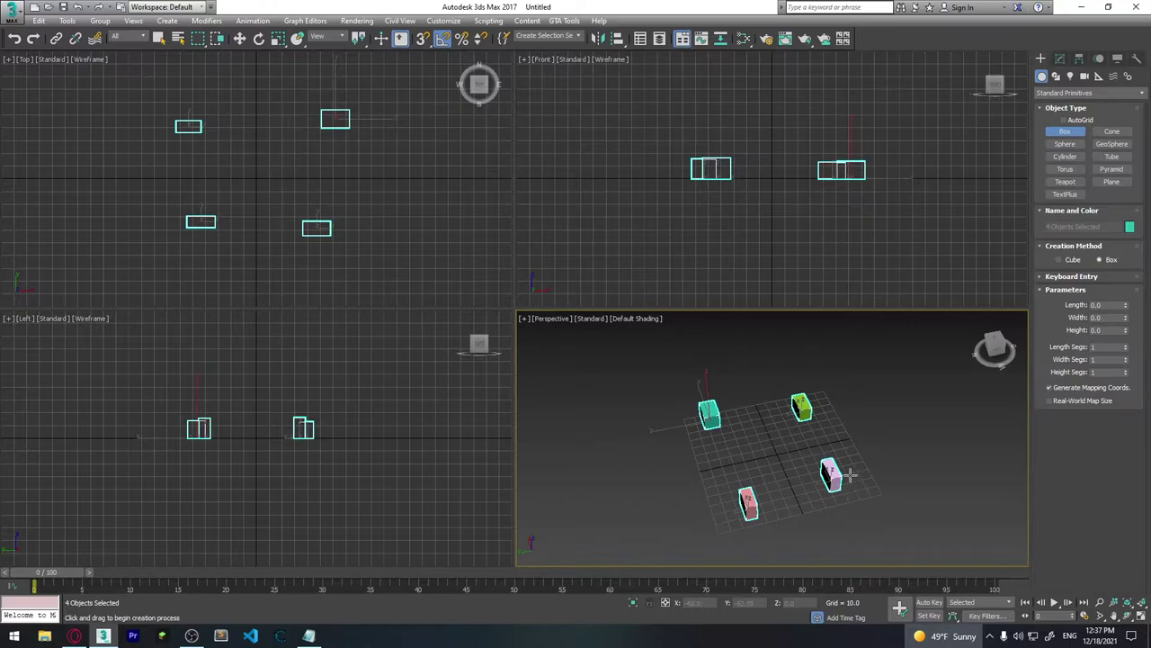
key("Escape")
key("r")
mouse_move(763, 455)
left_mouse_down()
mouse_move(806, 419)
mouse_move(827, 447)
left_mouse_up()
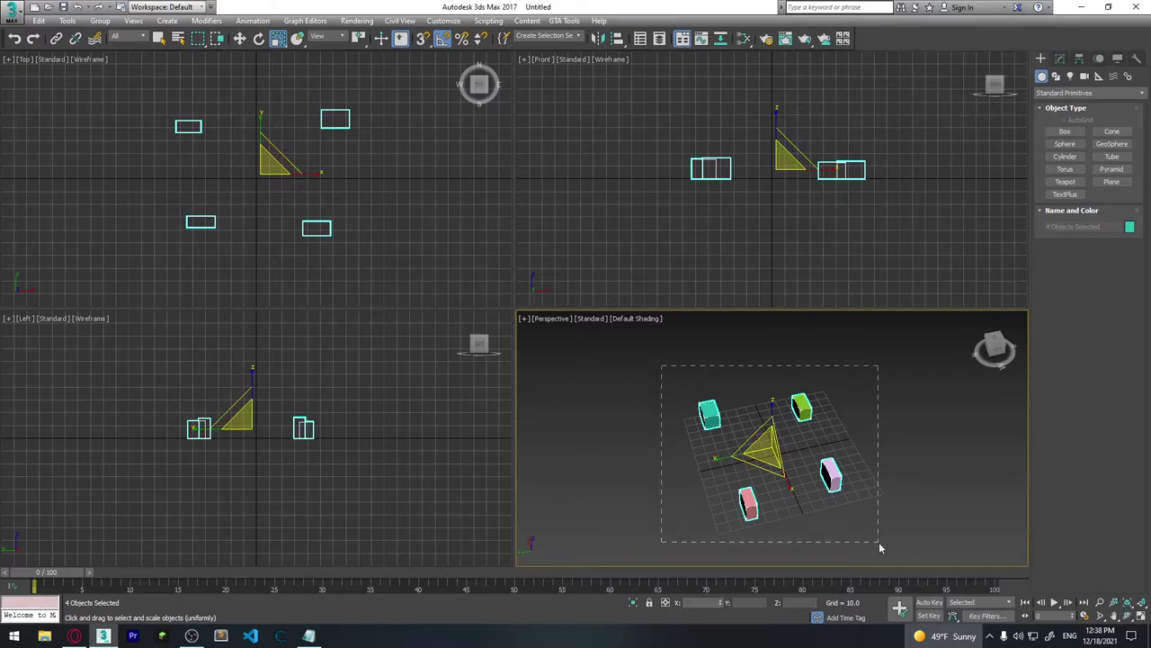
left_click_drag(879, 545, 879, 541)
left_click_drag(770, 442, 842, 411)
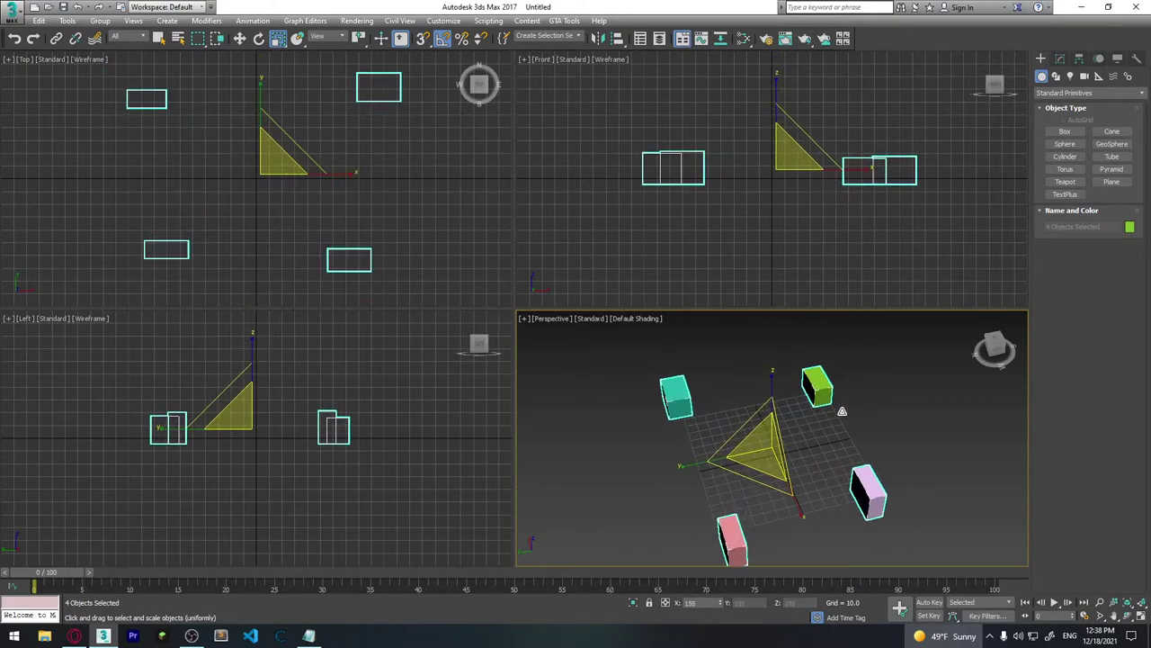
mouse_move(842, 411)
left_mouse_down()
mouse_move(844, 455)
mouse_move(863, 438)
mouse_move(829, 474)
left_mouse_up()
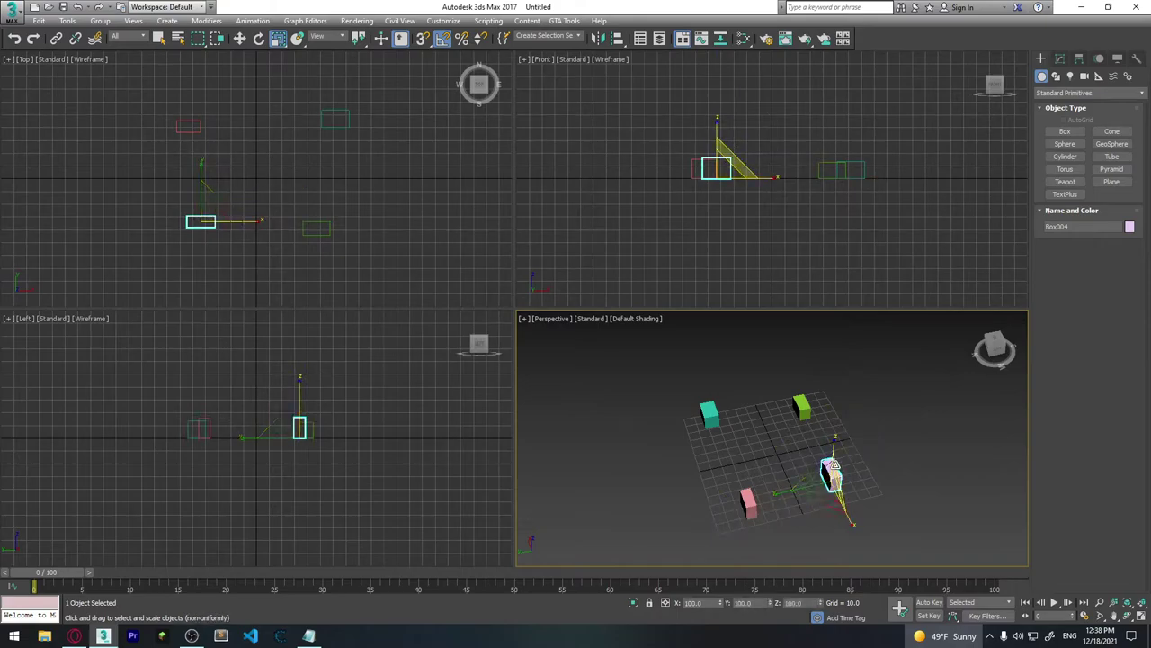
left_click_drag(747, 501, 795, 468)
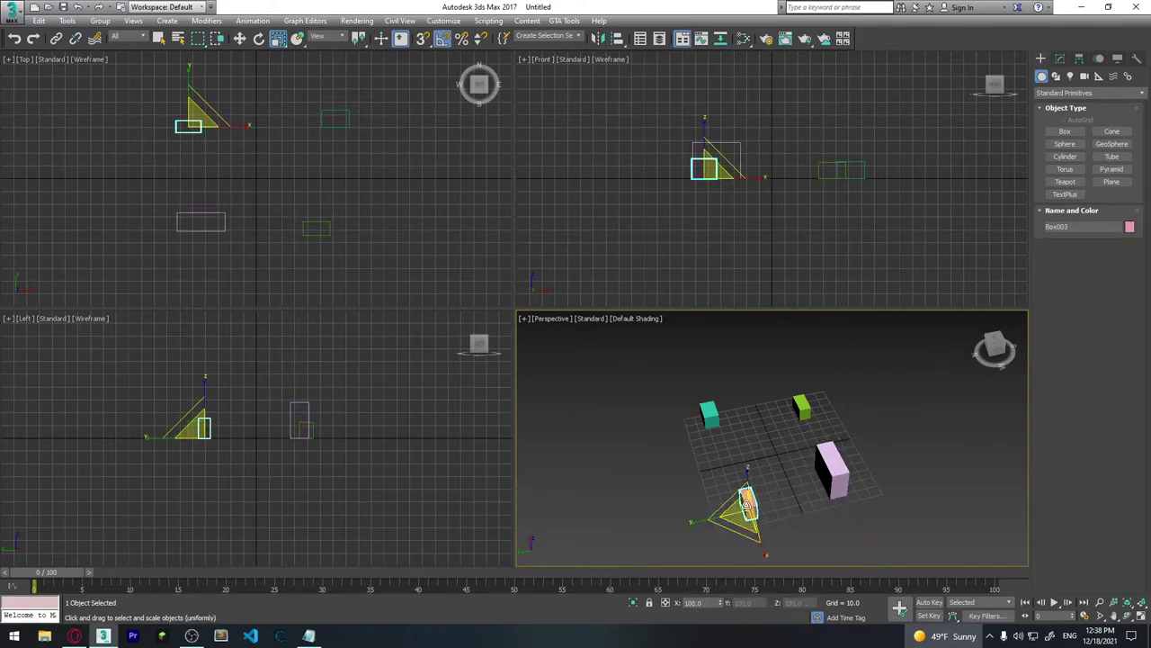
left_click_drag(800, 409, 803, 396)
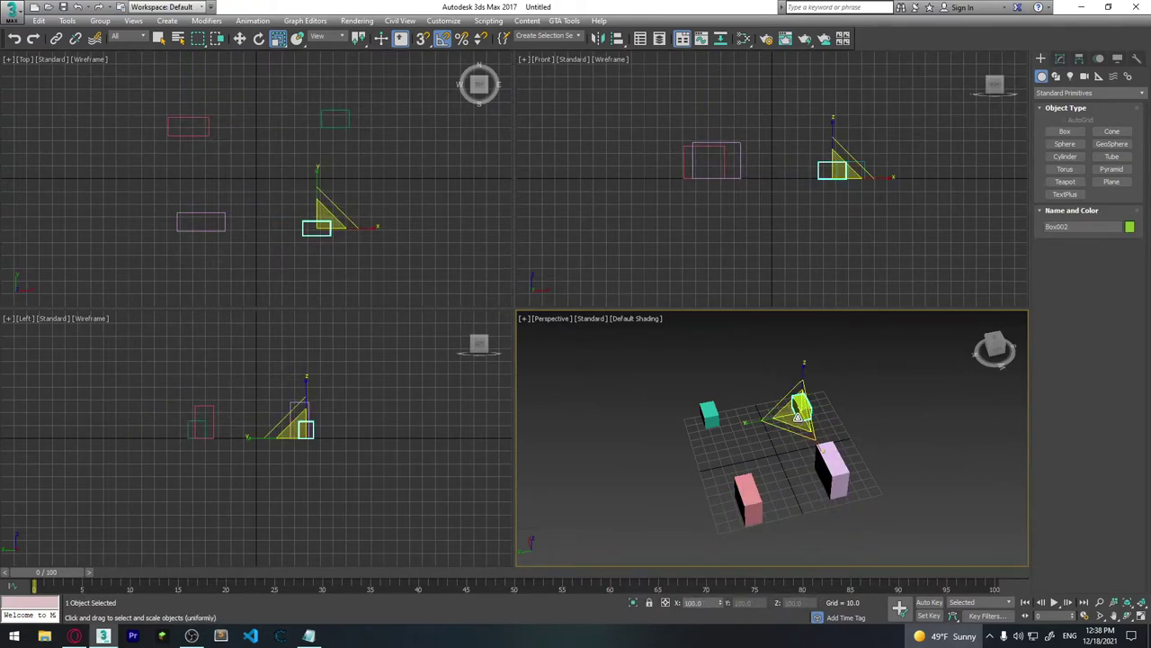
key("ctrl+z")
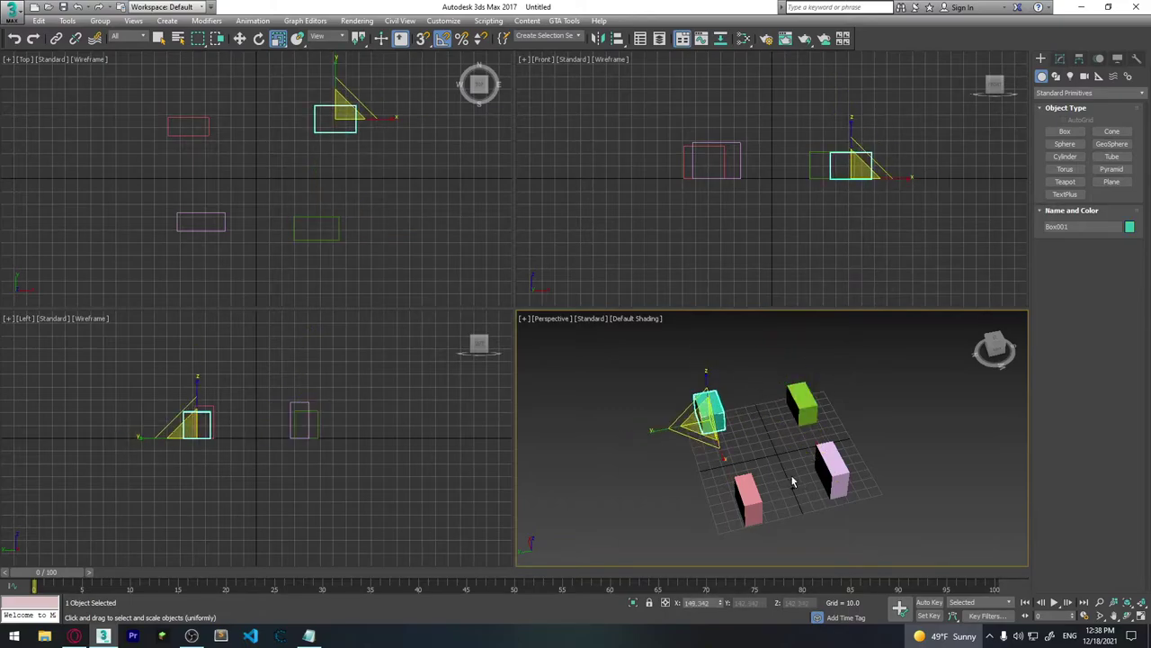
key("ctrl+y")
key("ctrl+z")
key("ctrl+z")
key("ctrl+z")
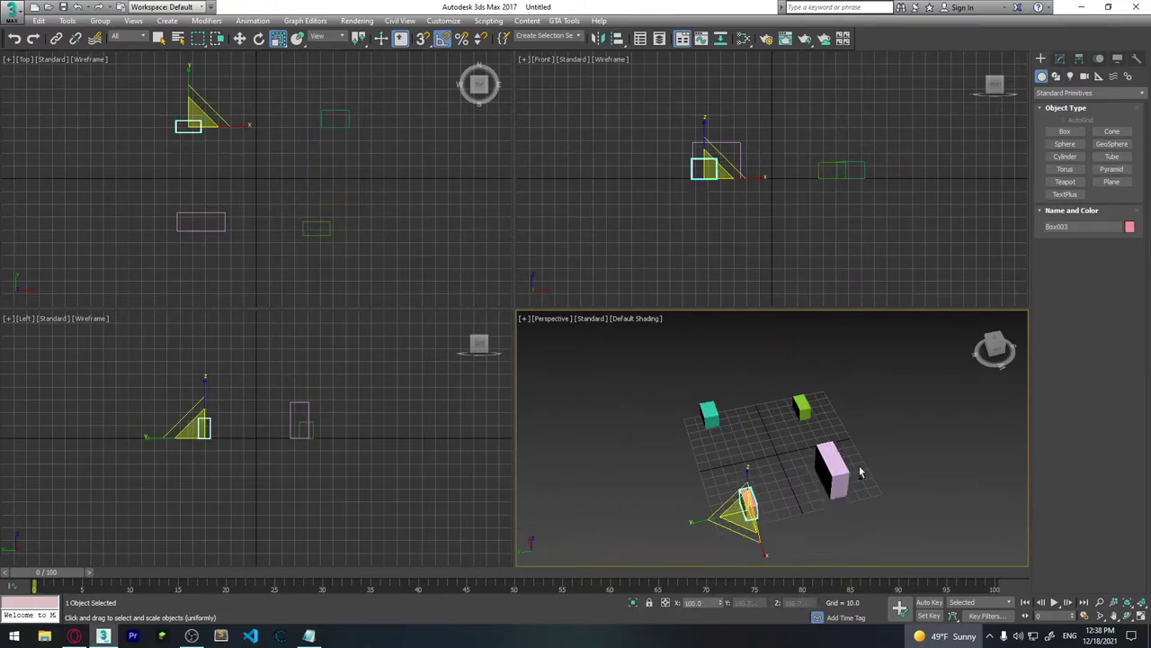
key("ctrl+z")
key("ctrl+z")
key("ctrl+z")
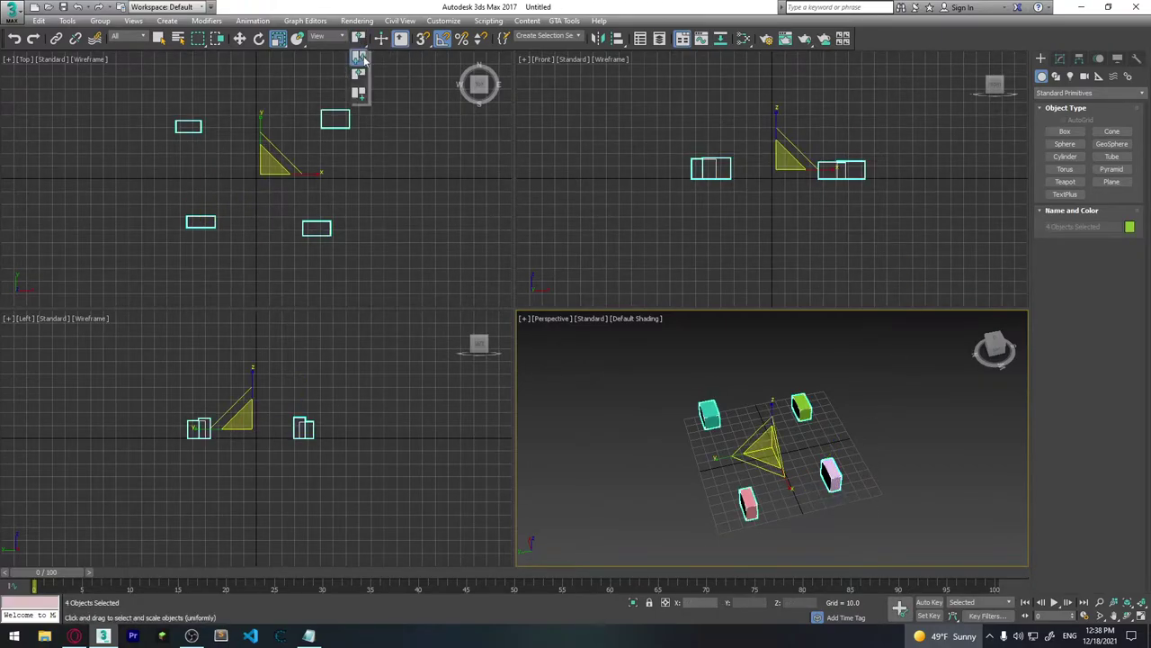
- Test-scale the green box Box002 about its own pivot point
left_click_drag(358, 42, 358, 54)
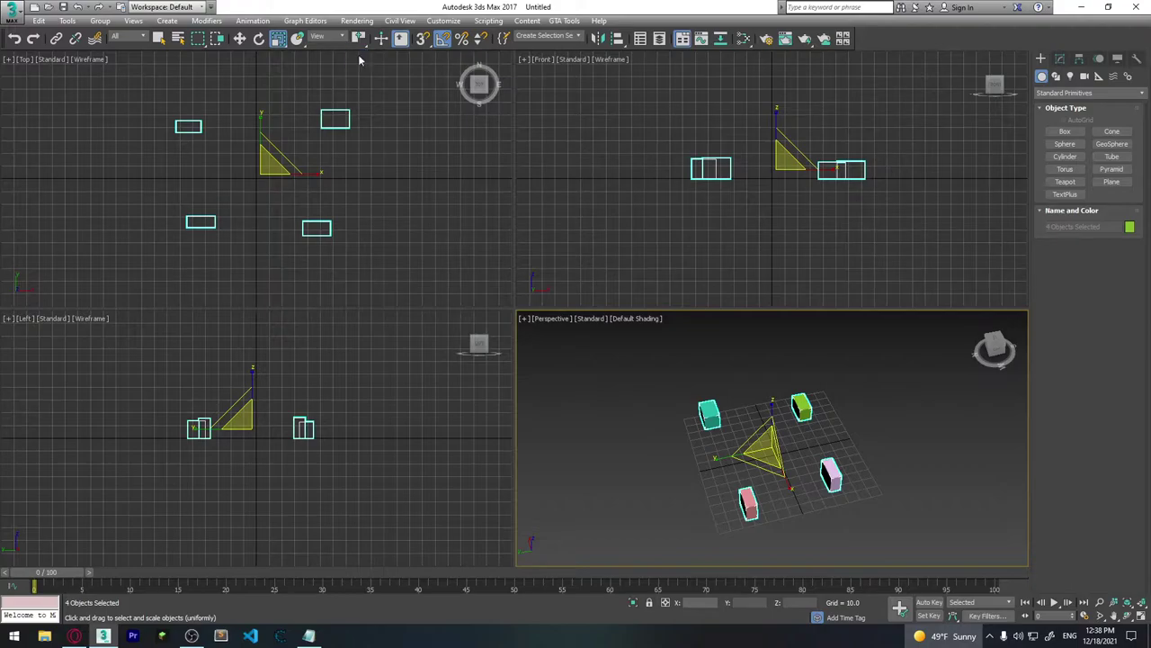
left_click(879, 428)
left_click(802, 412)
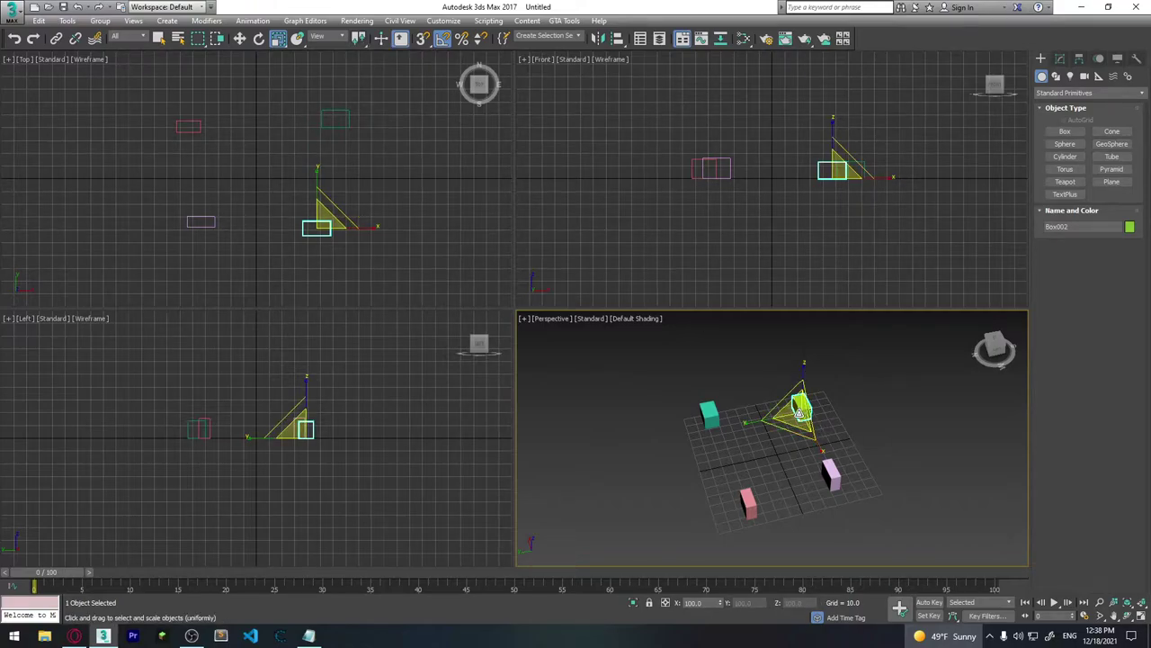
left_click_drag(802, 415, 717, 400)
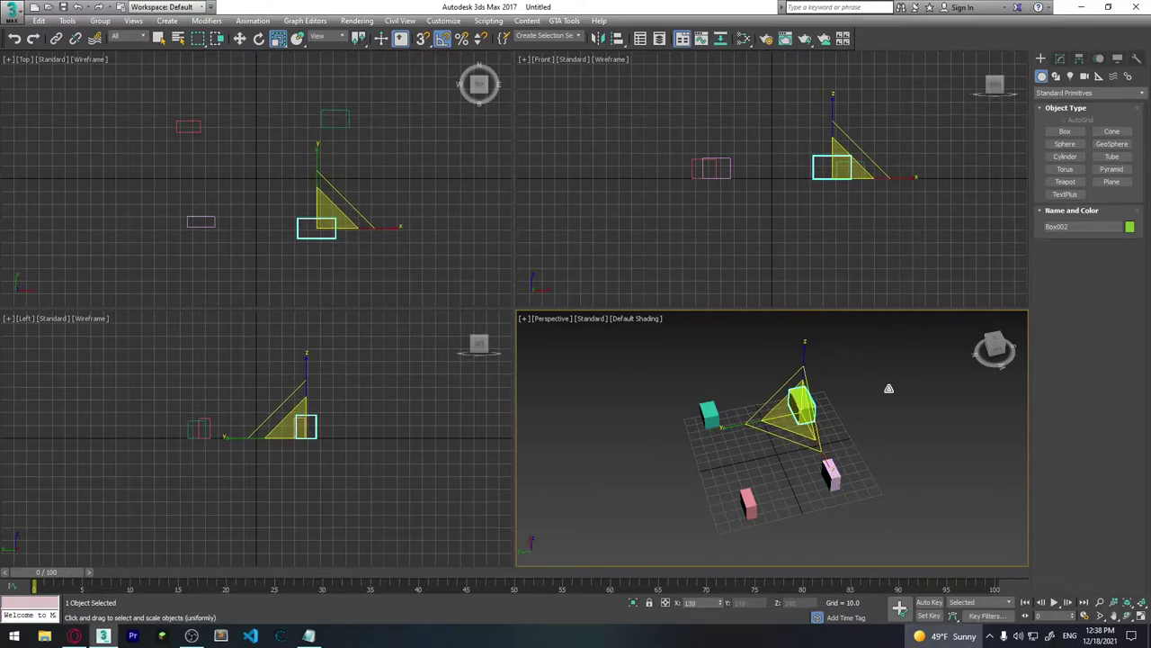
- With Use Selection Center, scale the four boxes and rotate them 20° about their shared centre
left_click_drag(938, 555, 936, 550)
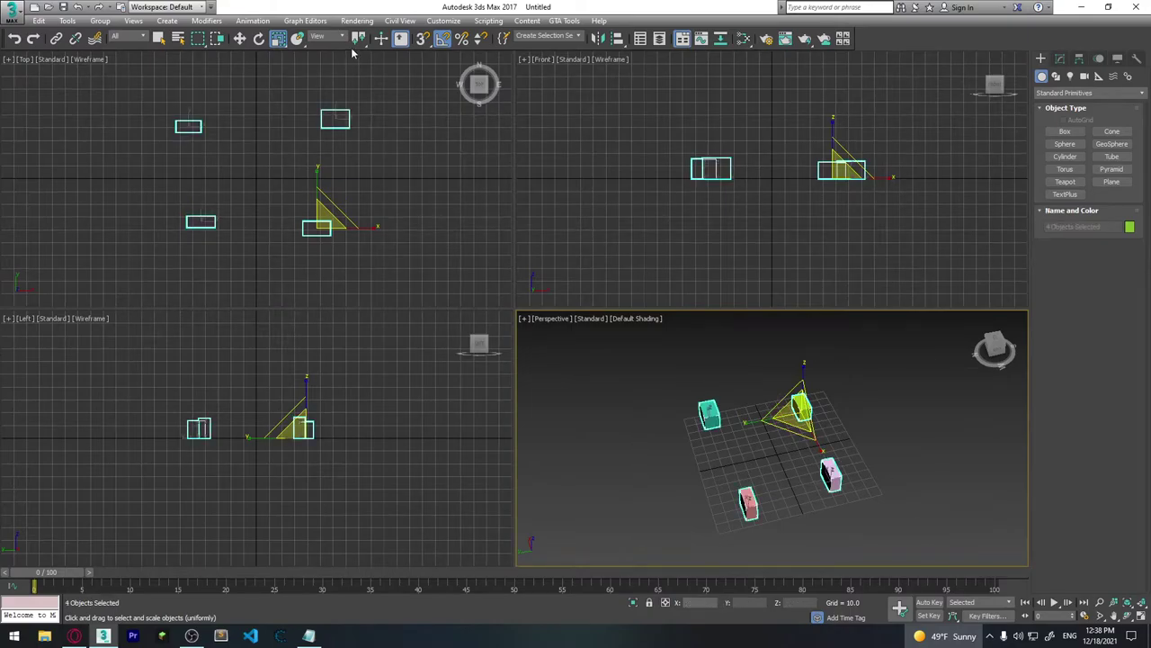
left_click_drag(358, 39, 363, 79)
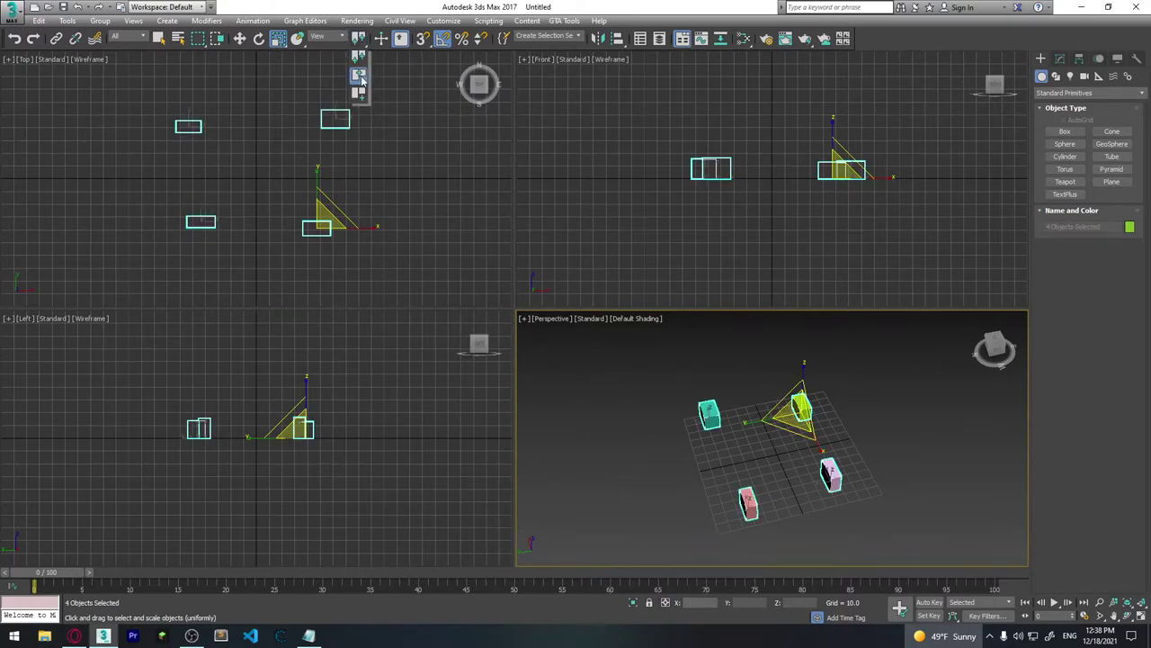
left_click(359, 77)
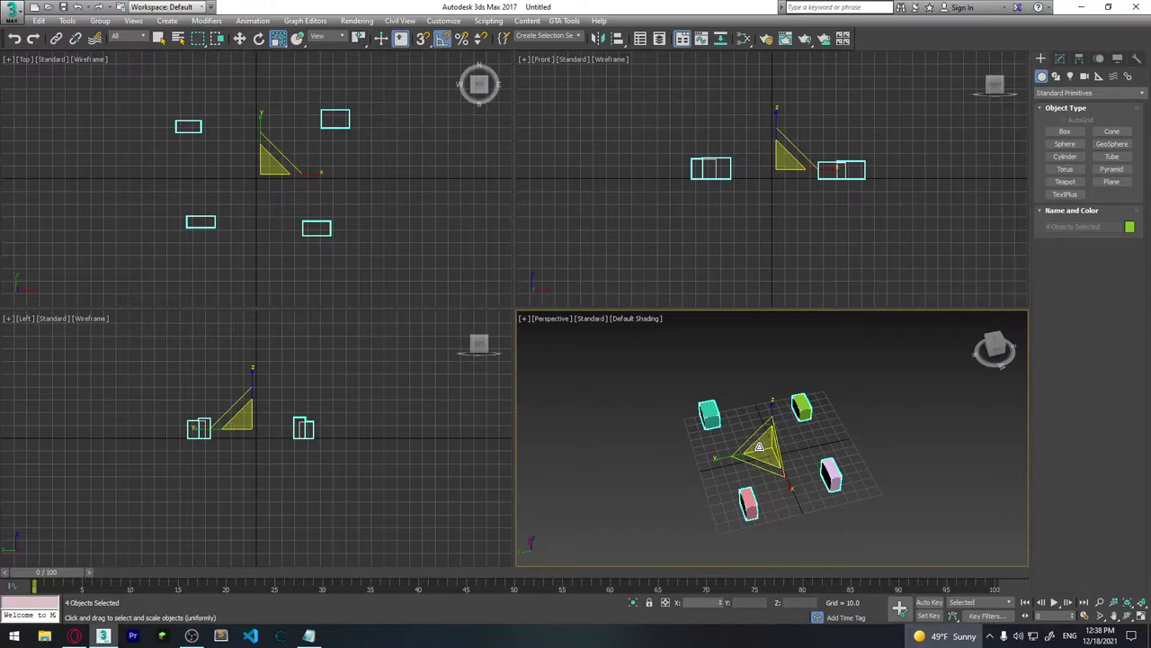
mouse_move(763, 447)
left_mouse_down()
mouse_move(691, 451)
mouse_move(857, 445)
left_mouse_up()
key("e")
mouse_move(795, 471)
left_mouse_down()
mouse_move(810, 469)
mouse_move(680, 488)
mouse_move(665, 510)
left_mouse_up()
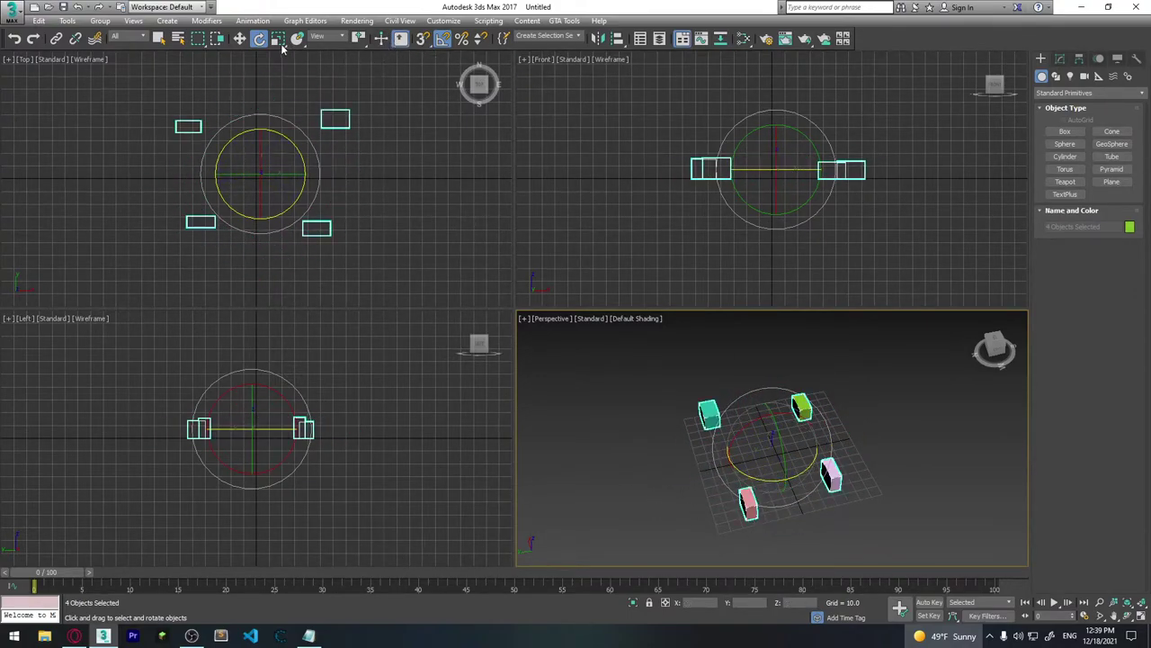
left_click_drag(359, 40, 365, 59)
left_click(361, 59)
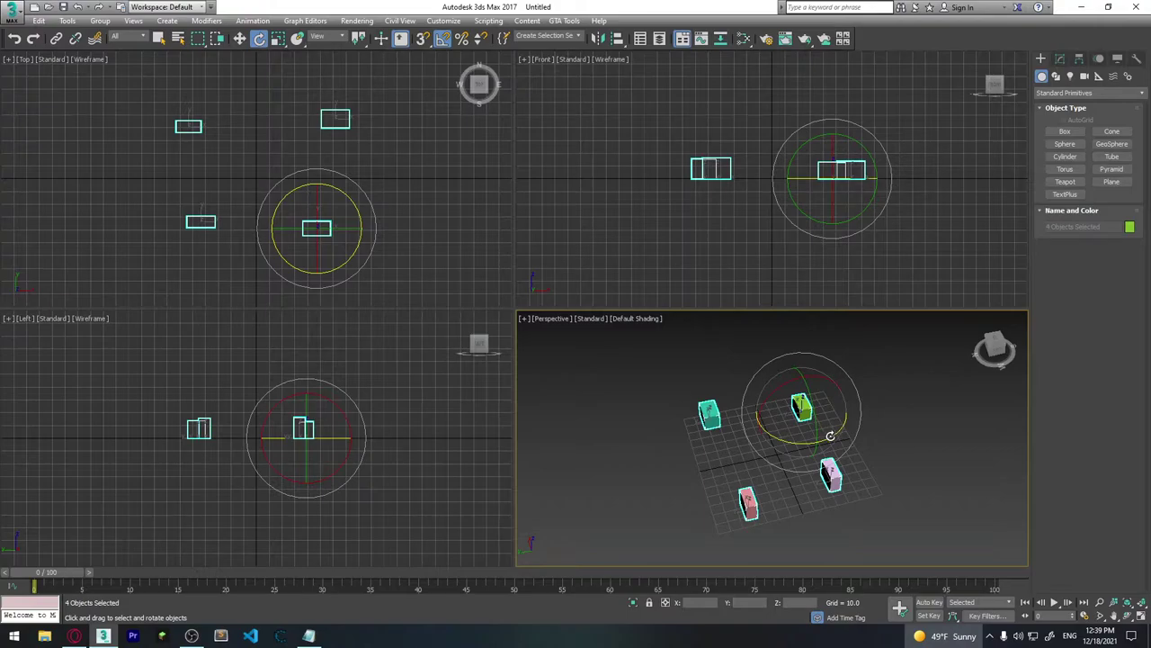
mouse_move(833, 435)
left_mouse_down()
mouse_move(725, 442)
mouse_move(693, 420)
mouse_move(506, 376)
left_mouse_up()
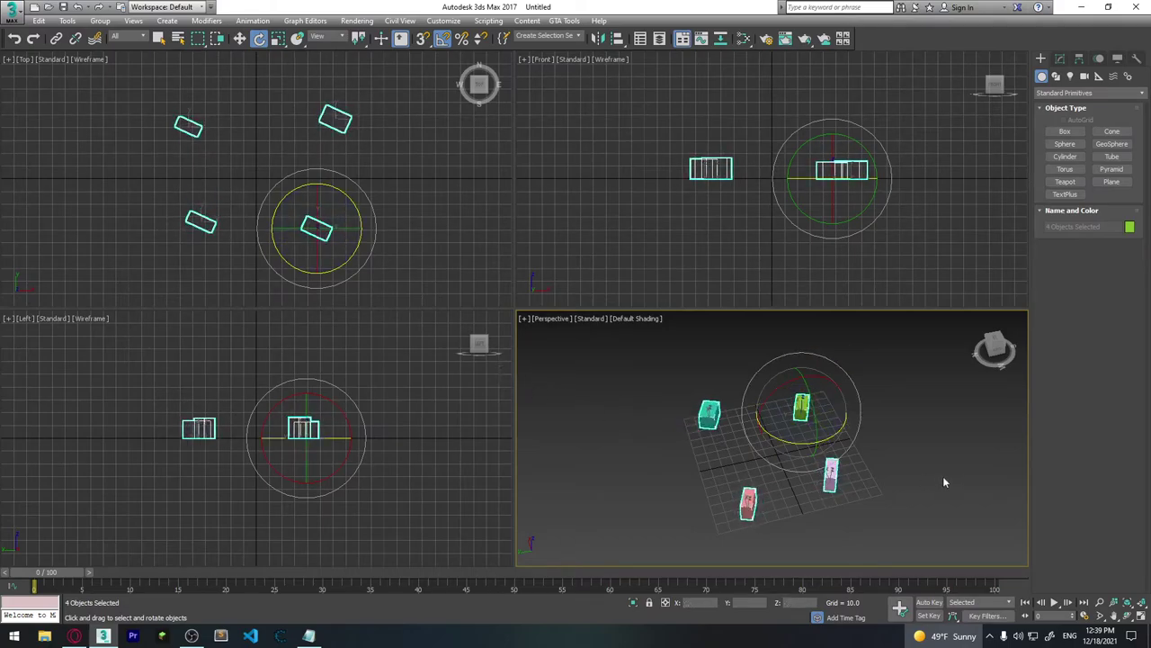
key("ctrl+z")
key("r")
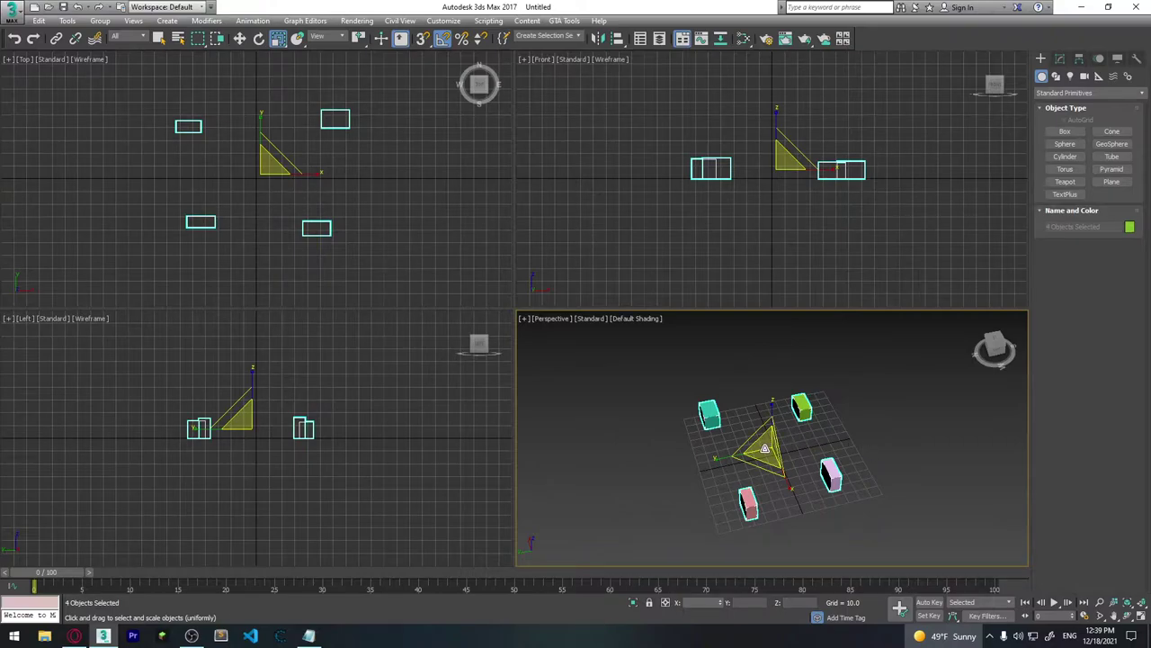
- Scale the boxes apart and in, enlarge each about its own pivot, then delete all four
left_click_drag(765, 443, 761, 409)
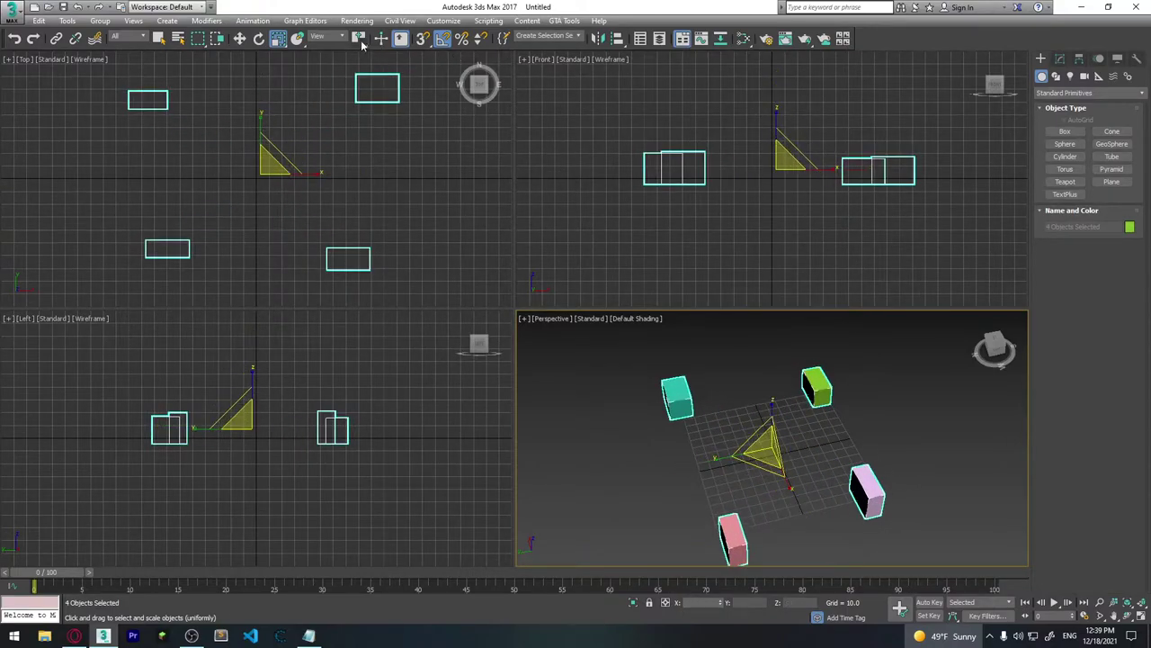
left_click_drag(769, 423, 771, 434)
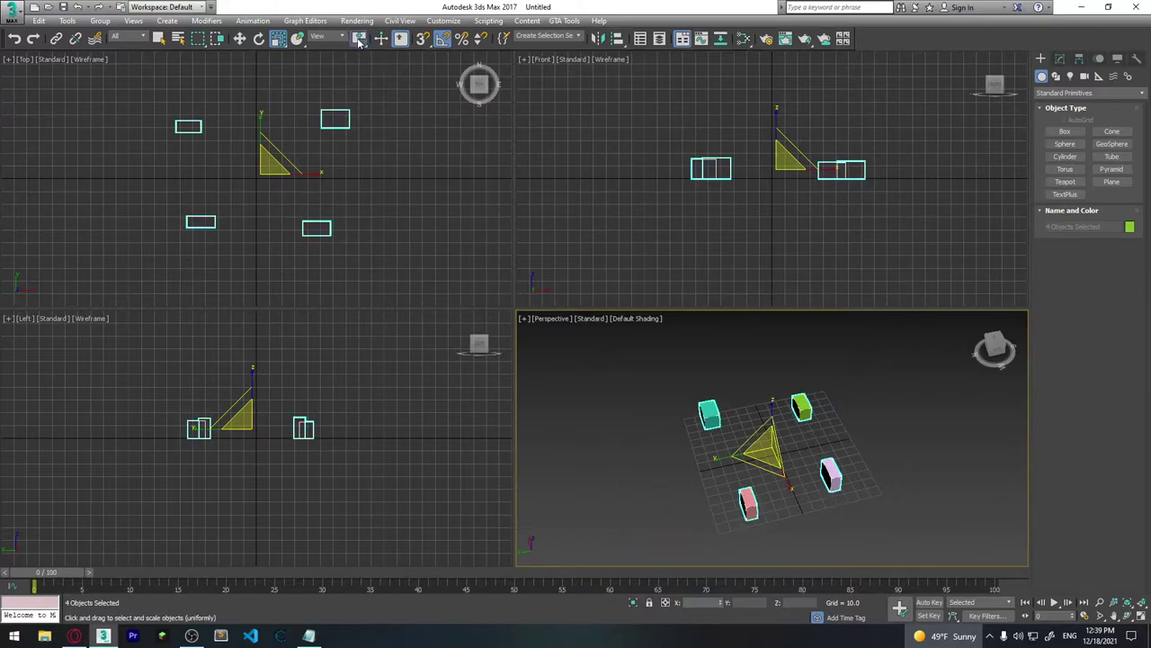
left_click(365, 56)
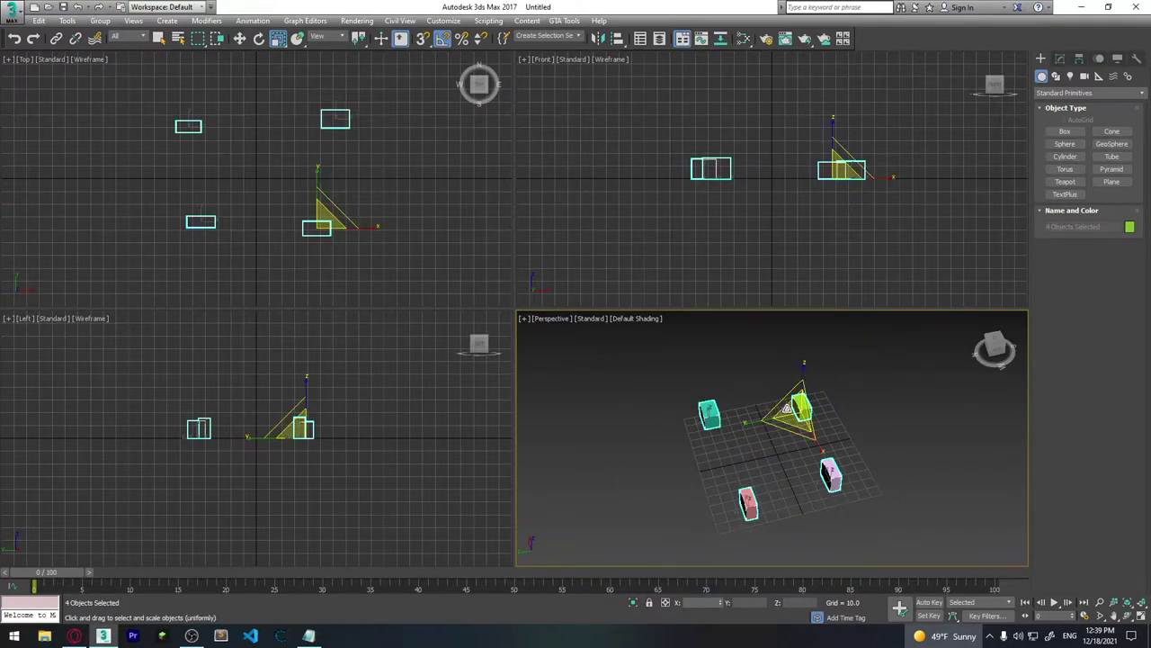
mouse_move(787, 410)
left_mouse_down()
mouse_move(768, 287)
mouse_move(809, 310)
mouse_move(948, 506)
left_mouse_up()
key("Delete")
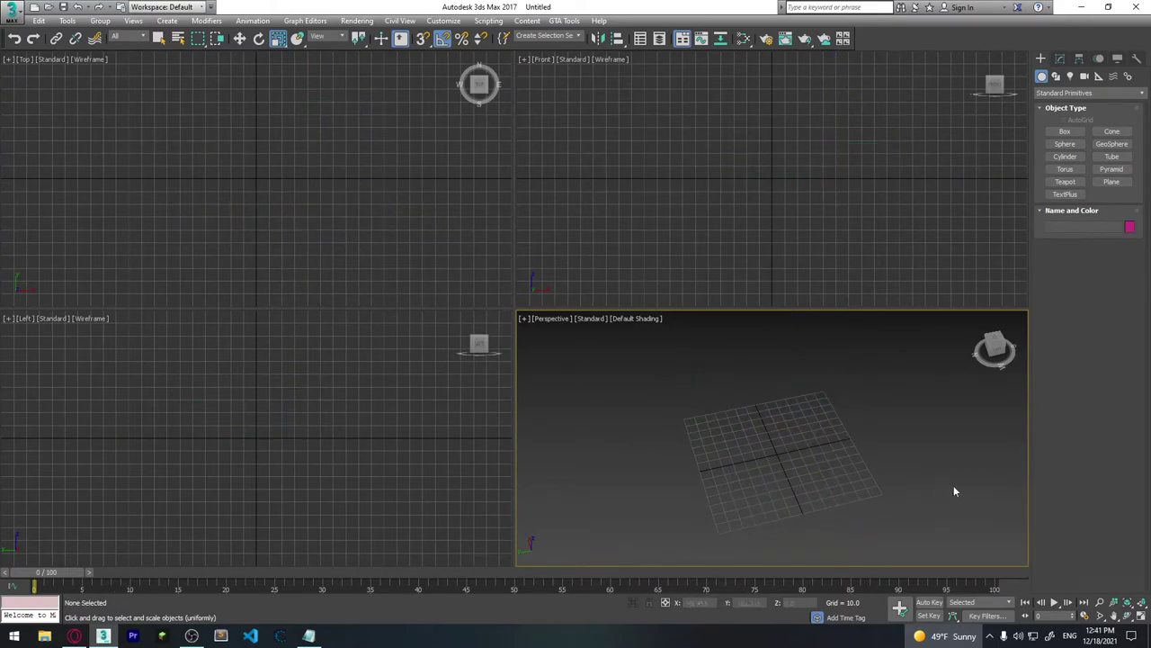
- Create a flat pink cylinder disc centred on the grid
left_click(1079, 60)
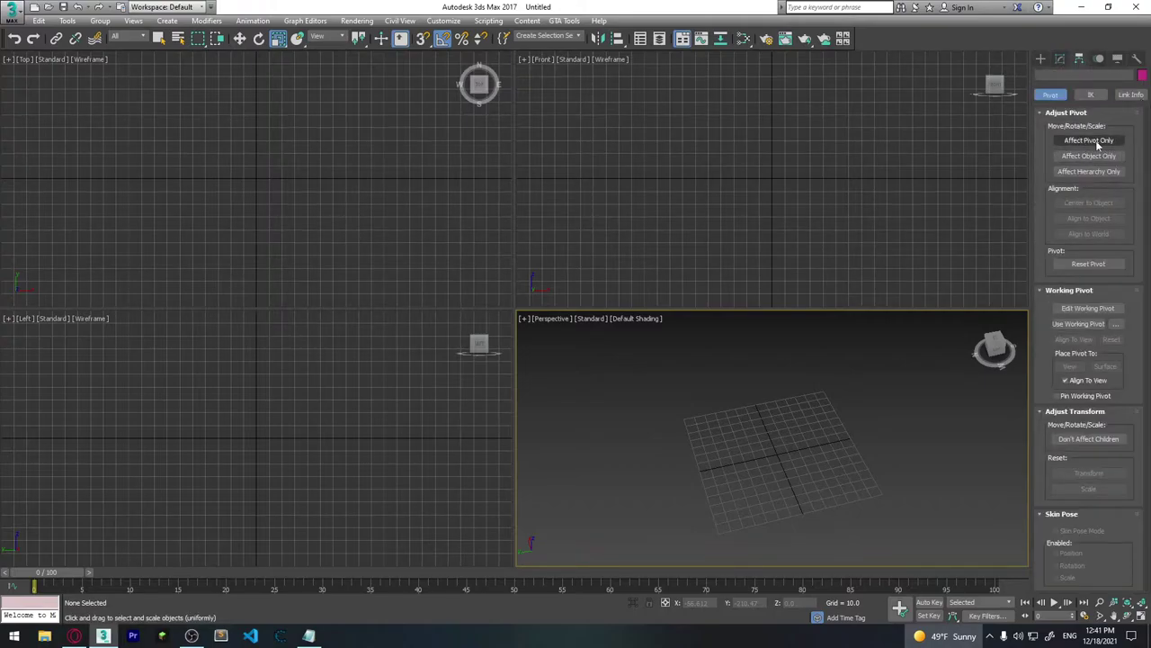
left_click(1041, 59)
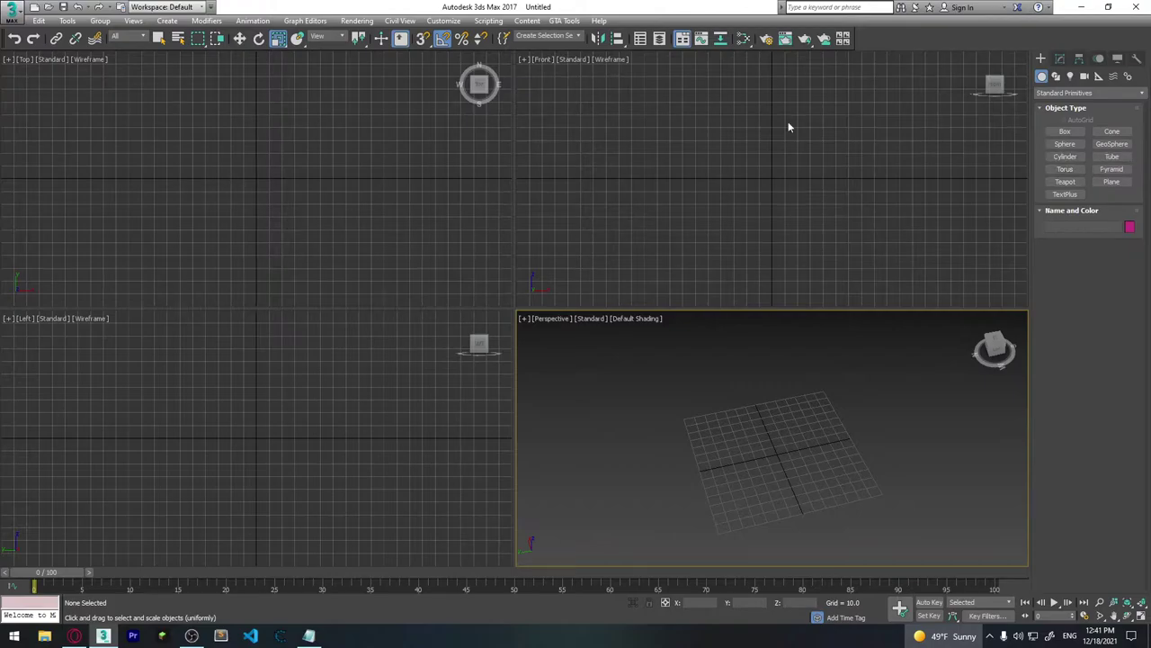
scroll(794, 458, "up", 3)
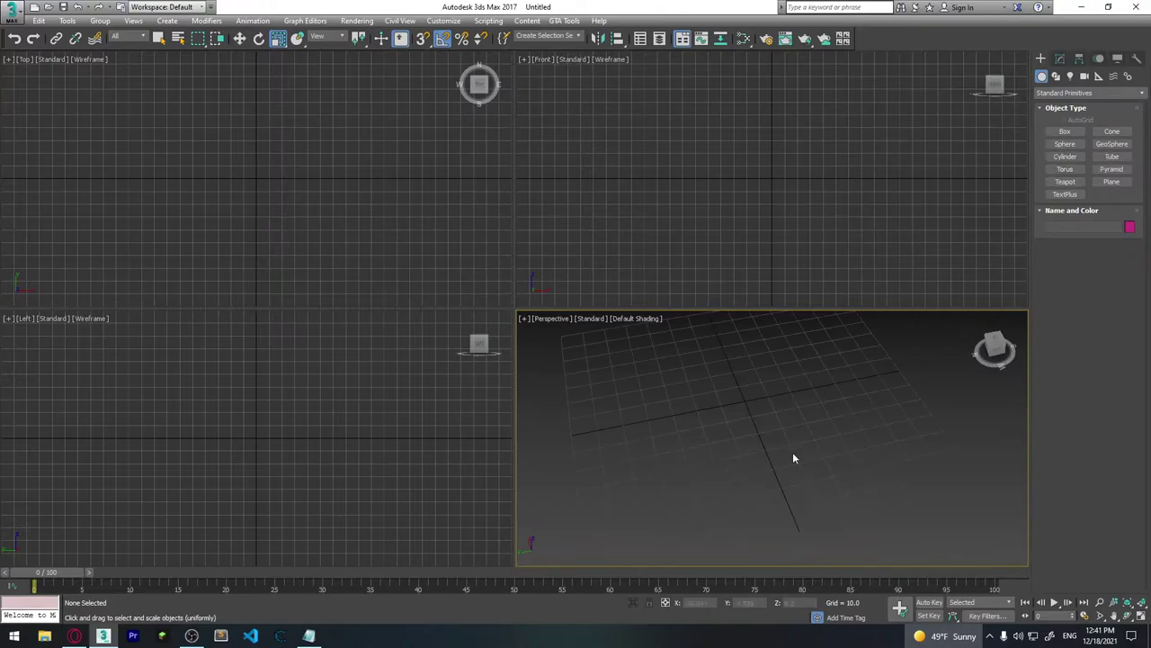
left_click(1065, 157)
scroll(743, 405, "down", 3)
left_click_drag(750, 411, 755, 414)
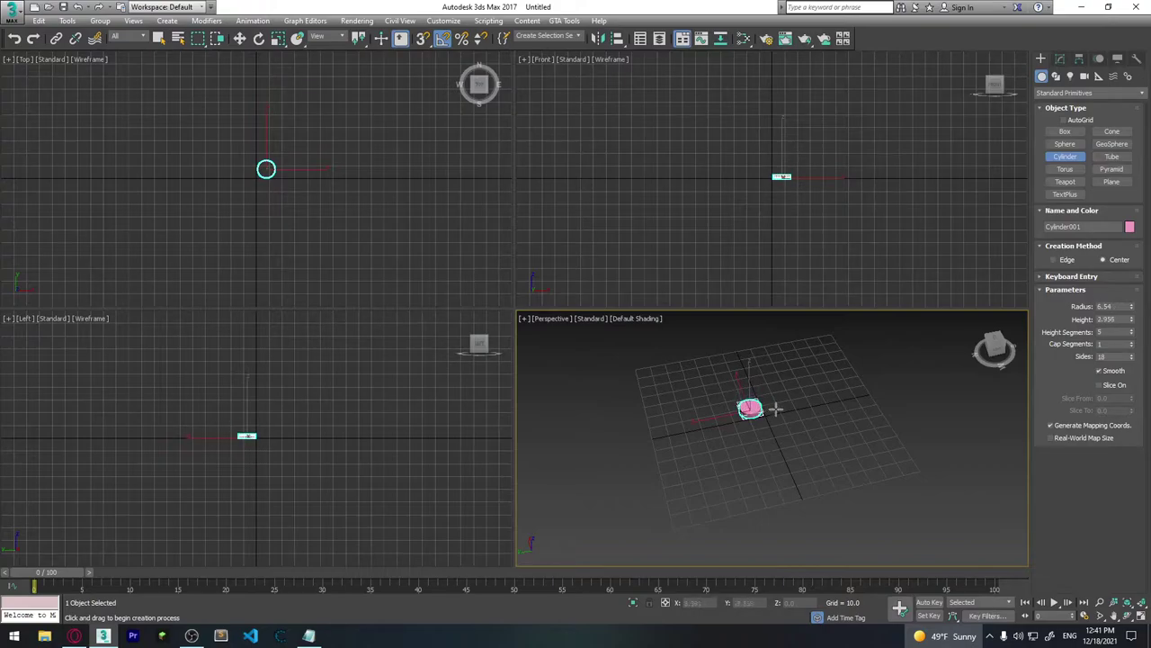
middle_click_drag(785, 408, 785, 423, "alt")
scroll(774, 413, "up", 4)
scroll(783, 423, "down", 1)
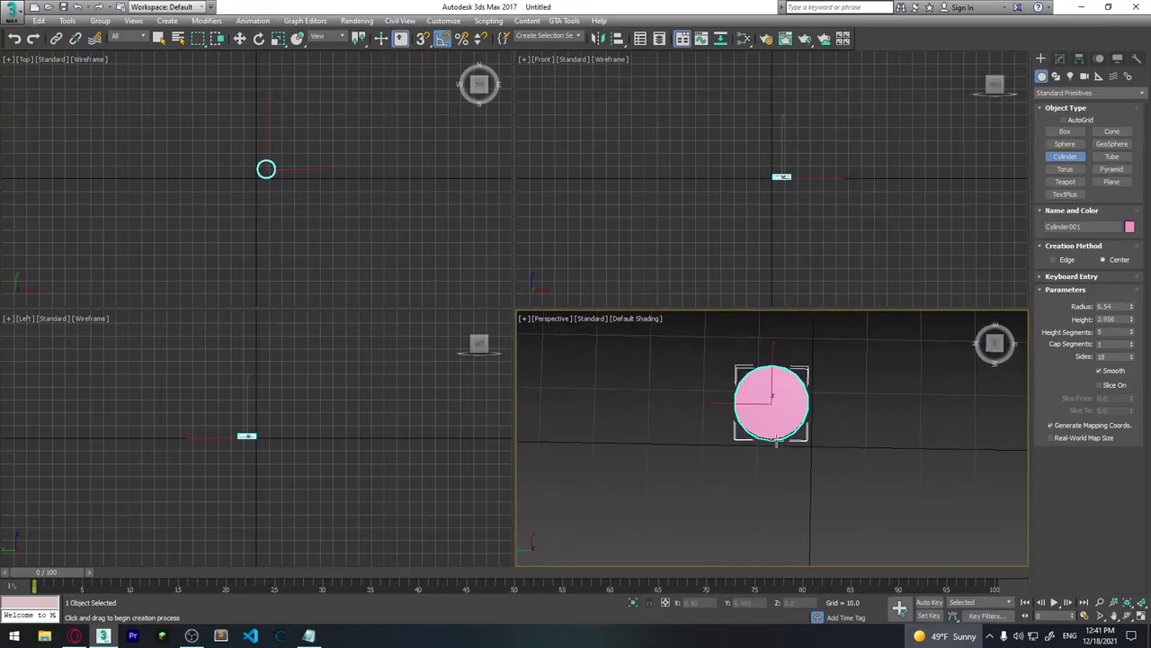
- Scale a copy of the disc to 342% in X and Y
key("r")
left_click_drag(787, 418, 967, 547, "shift")
left_click(579, 369)
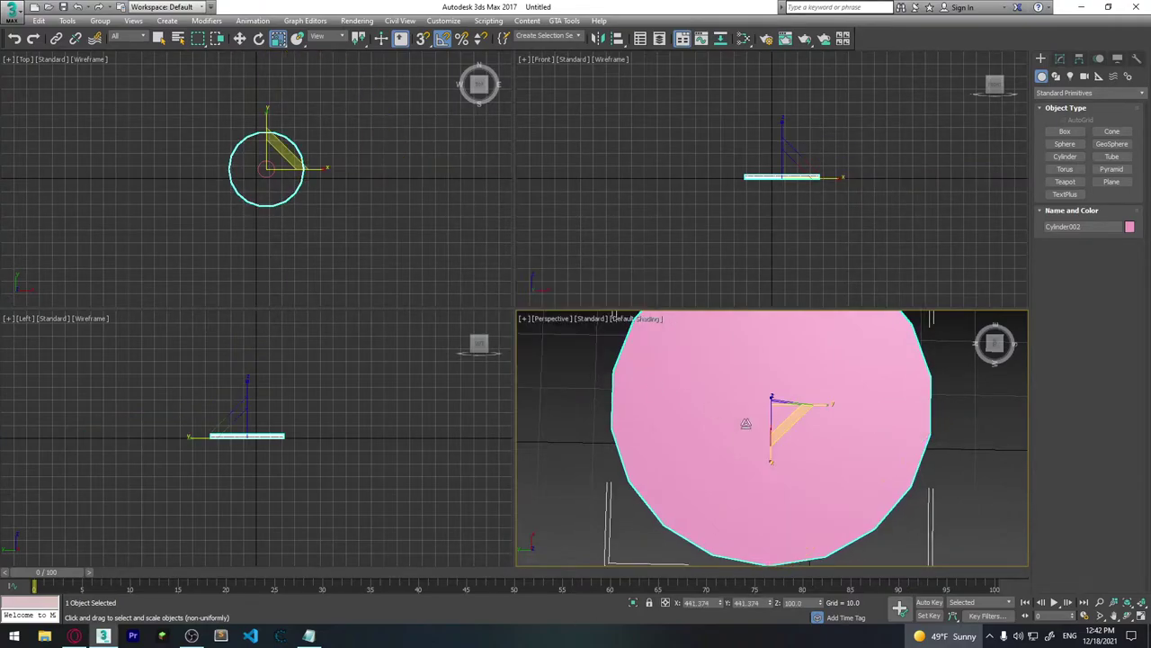
mouse_move(581, 369)
middle_mouse_down("alt")
mouse_move(812, 366)
mouse_move(831, 390)
mouse_move(817, 439)
middle_mouse_up("alt")
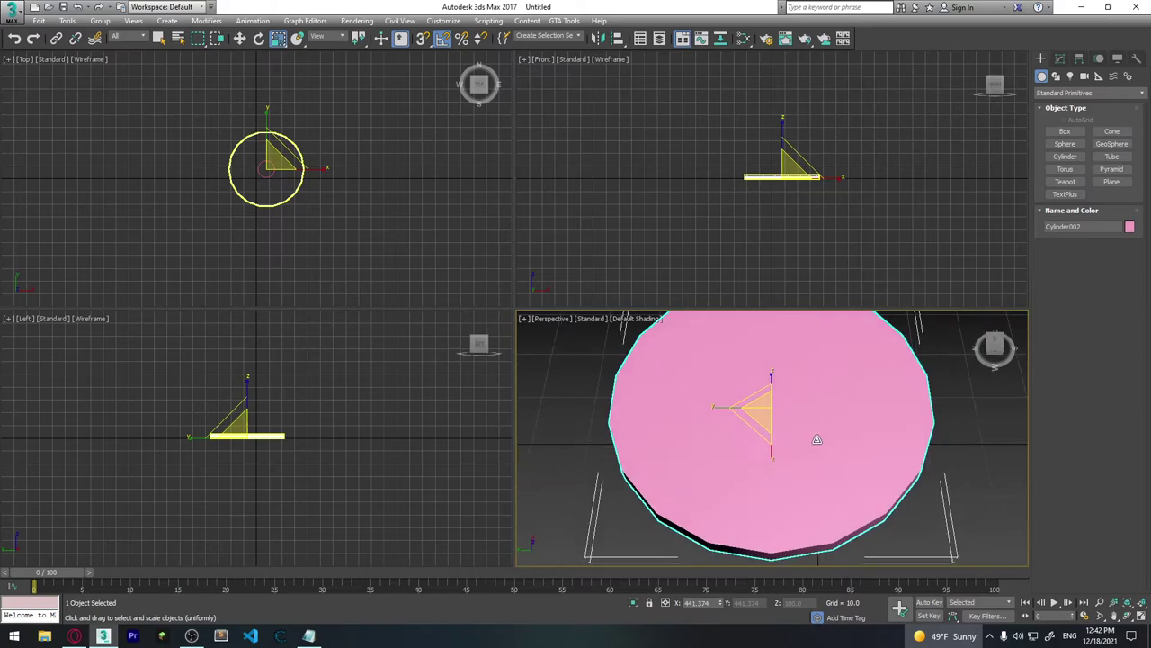
- Convert the pink disc to Editable Poly and select its top and bottom caps
right_click(840, 384)
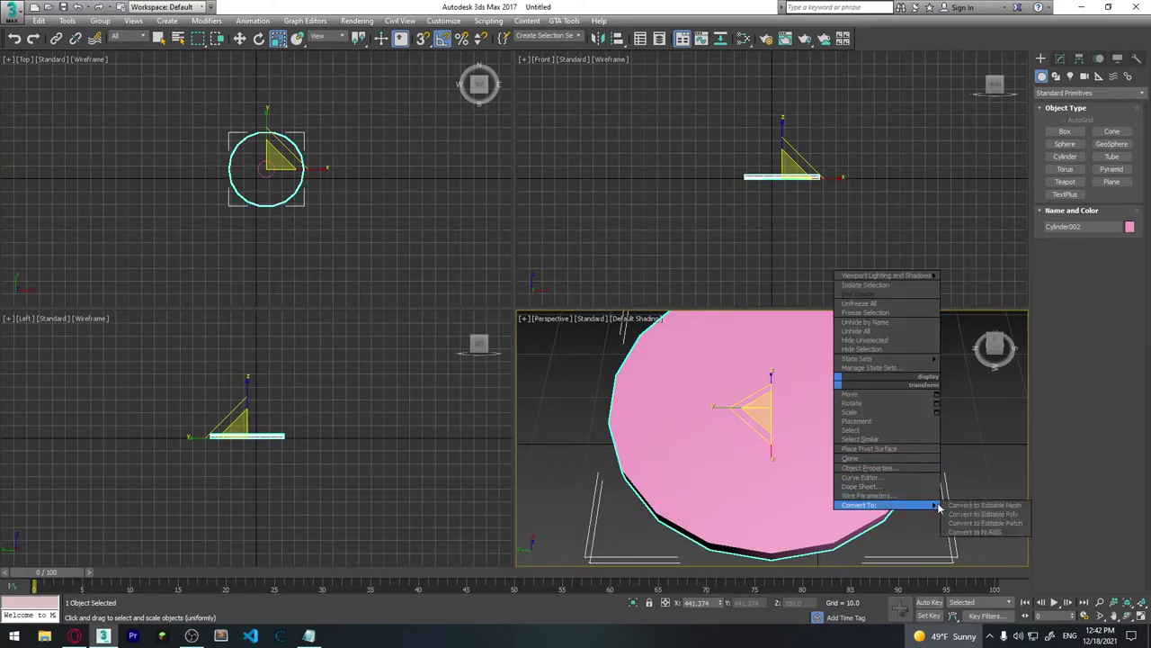
left_click(970, 511)
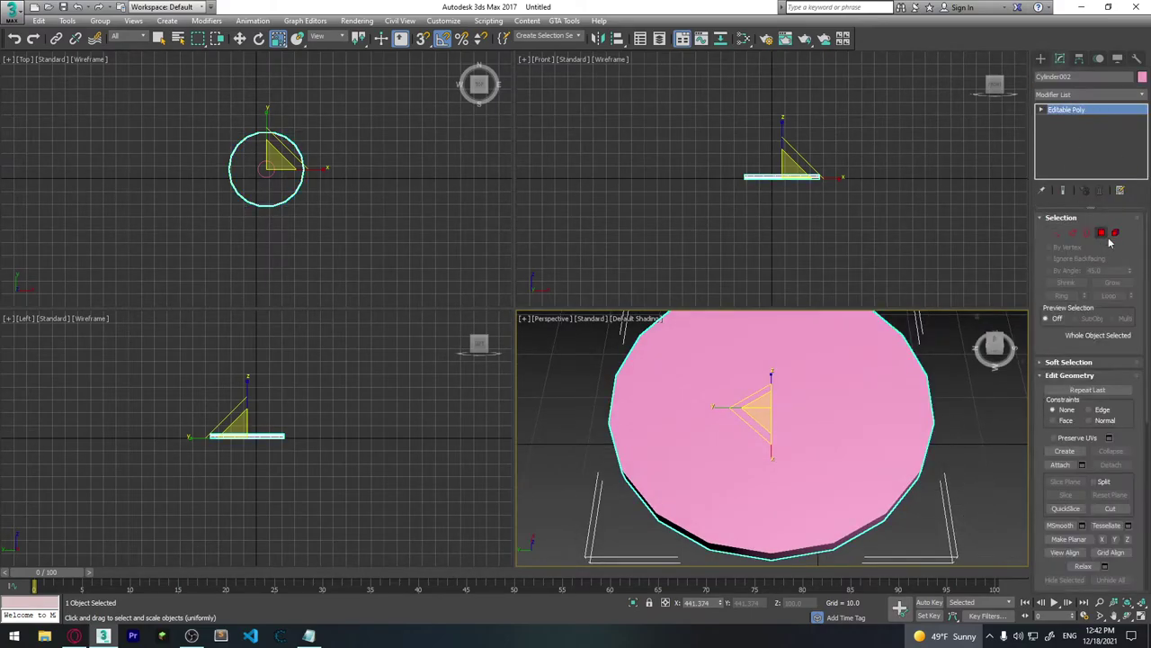
left_click(1102, 232)
left_click(856, 381)
mouse_move(876, 462)
middle_mouse_down("alt")
mouse_move(871, 331)
mouse_move(896, 527)
middle_mouse_up("alt")
left_click(893, 379, "ctrl")
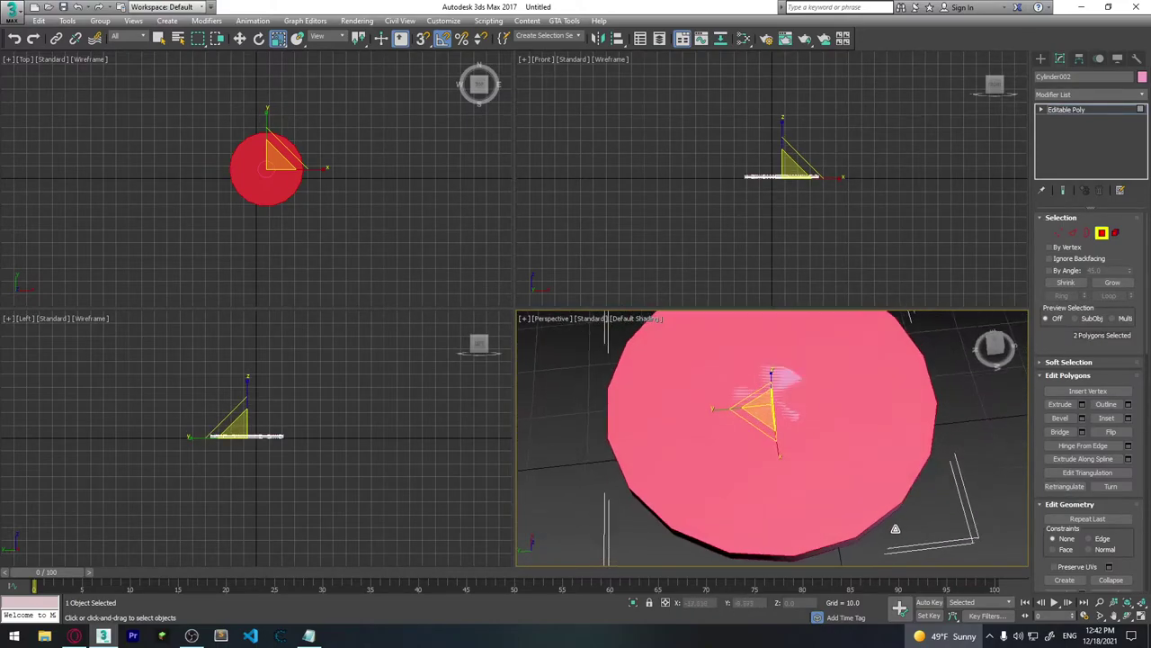
- Inset both caps by about 2.167 and bridge them to cut the centre hole
left_click(1129, 418)
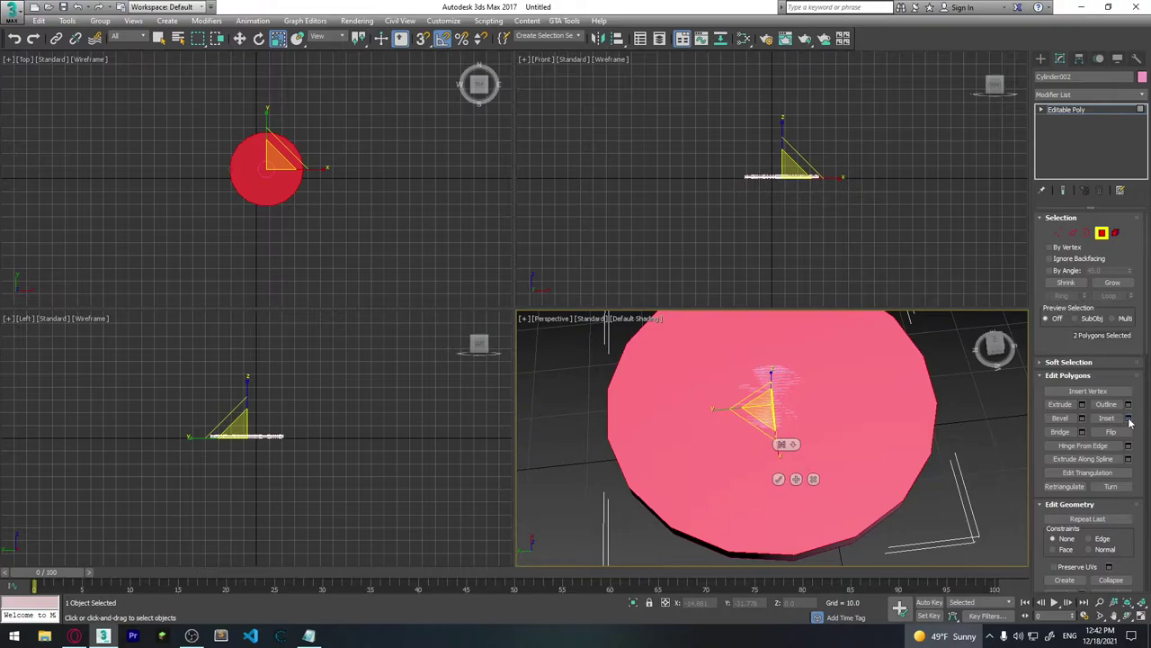
left_click_drag(783, 466, 782, 455)
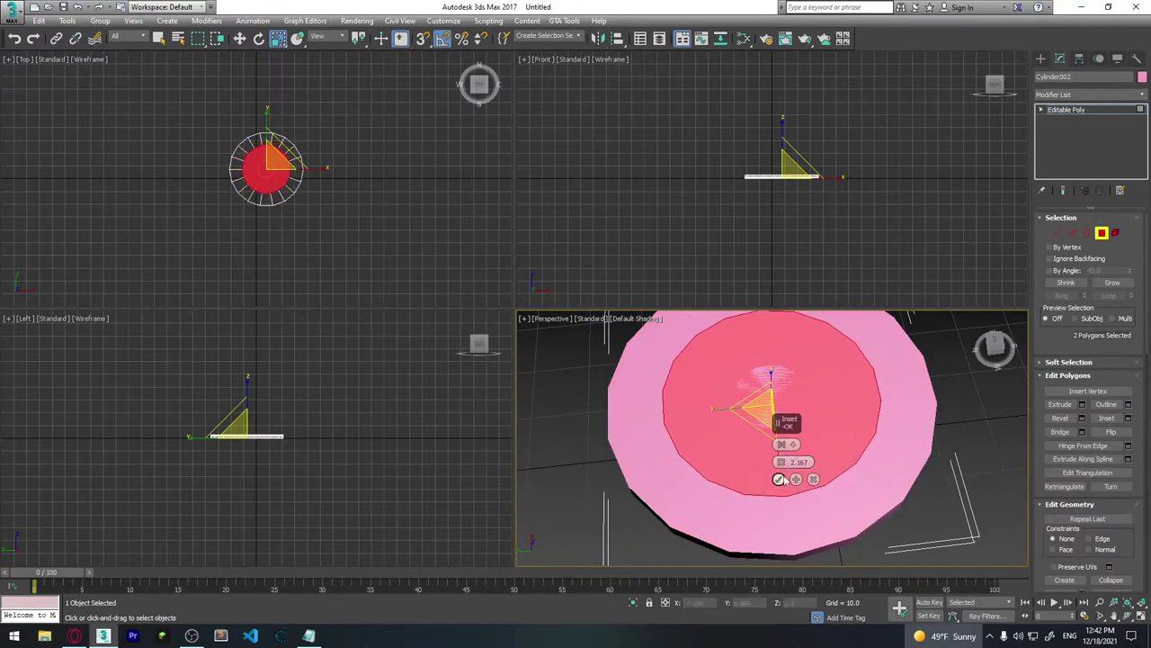
left_click(779, 479)
middle_click_drag(895, 503, 857, 470, "alt")
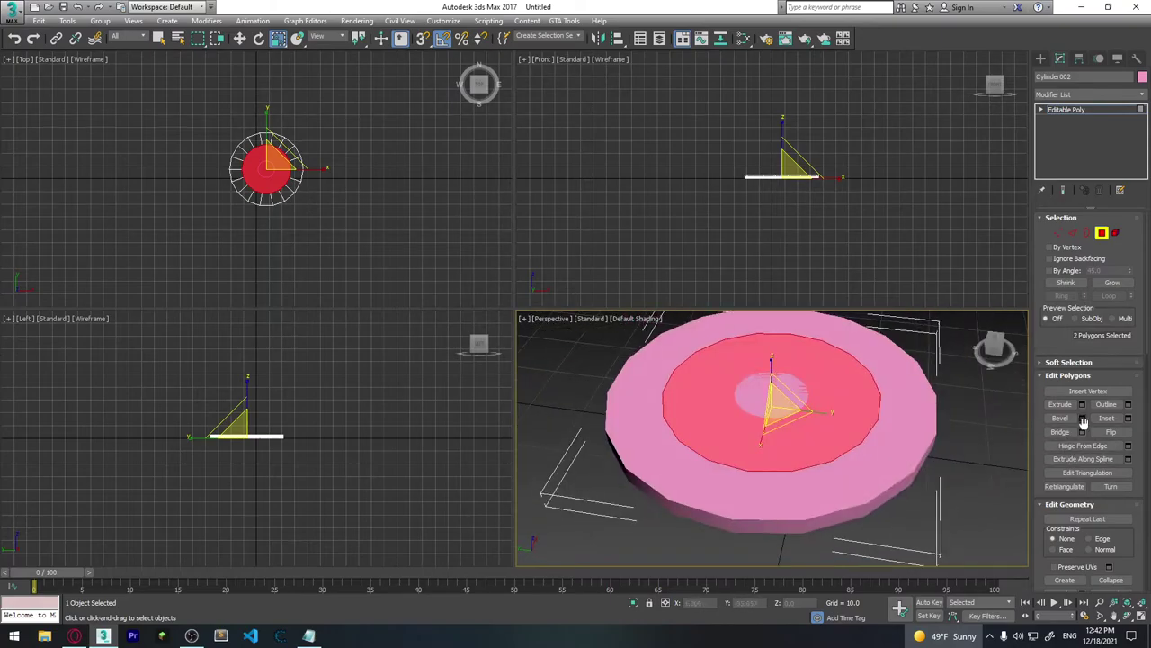
left_click(1082, 433)
left_click(779, 513)
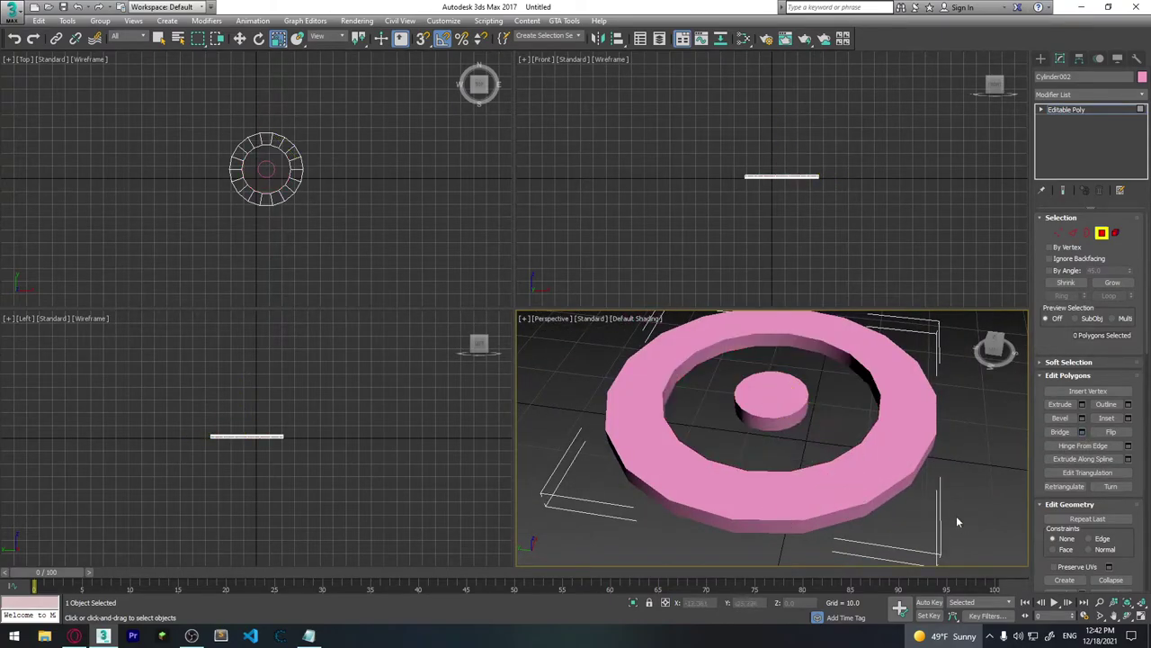
mouse_move(956, 515)
middle_mouse_down("alt")
mouse_move(867, 453)
mouse_move(830, 465)
mouse_move(818, 406)
middle_mouse_up("alt")
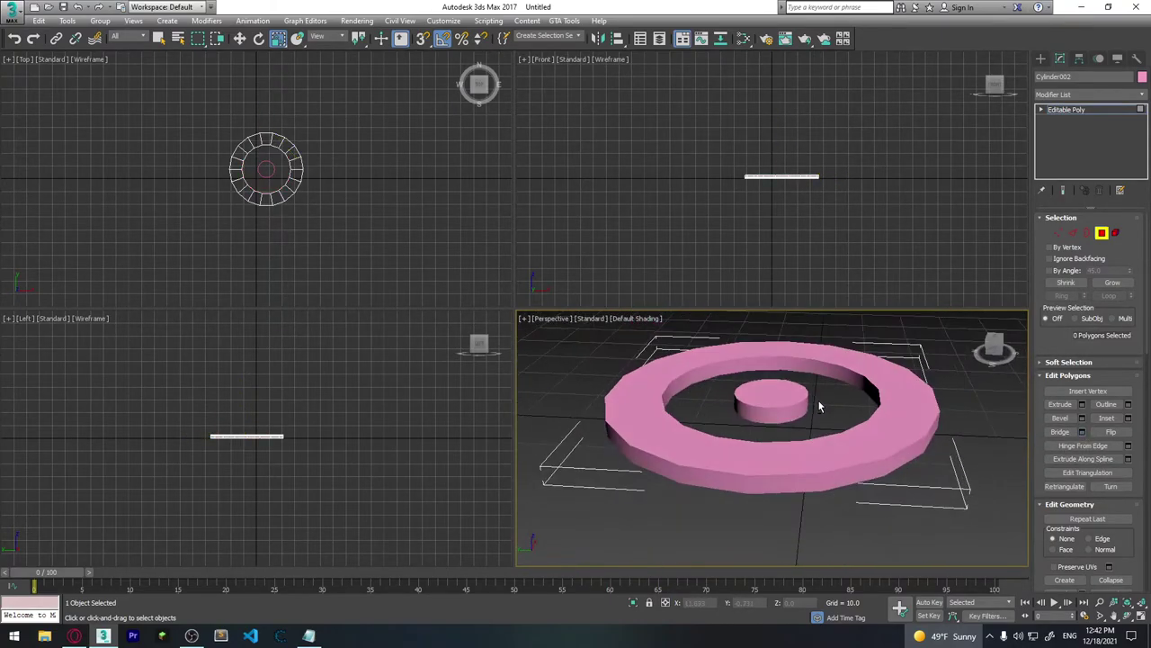
- Deselect the ring and exit Polygon mode
left_click(883, 439)
left_click(959, 450)
left_click(1103, 236)
left_click(948, 462)
scroll(948, 462, "up", 3)
- Rotate the pink ring and the small inner cylinder around their vertical axes
scroll(886, 468, "up", 1)
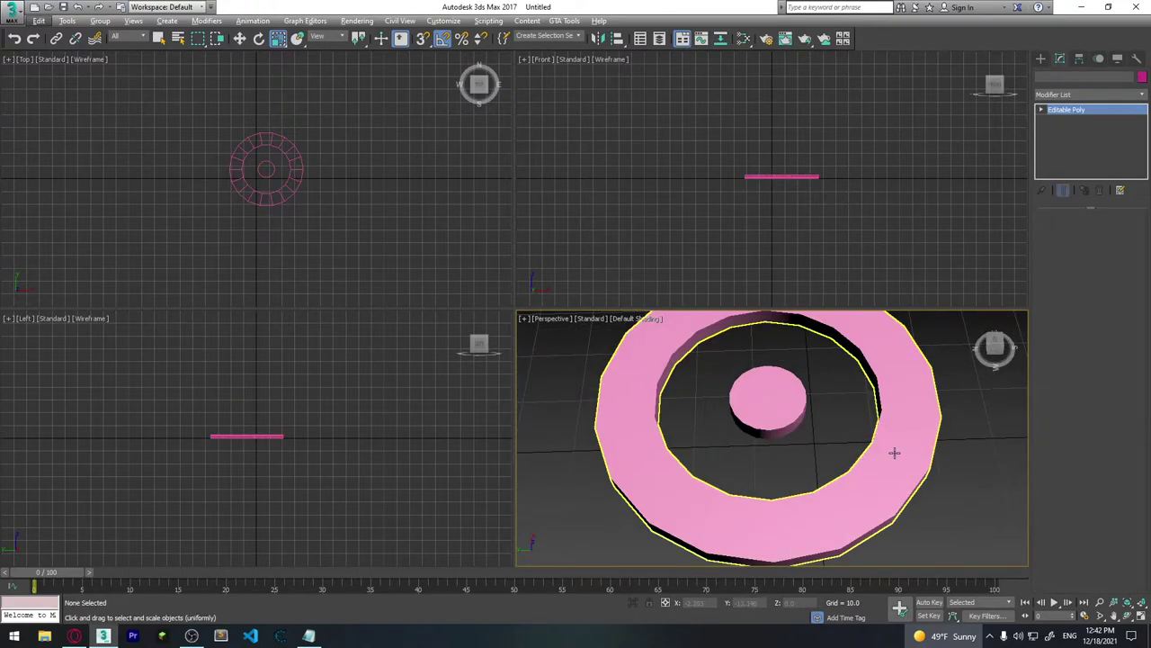
left_click(894, 453)
key("e")
left_click_drag(808, 420, 617, 480)
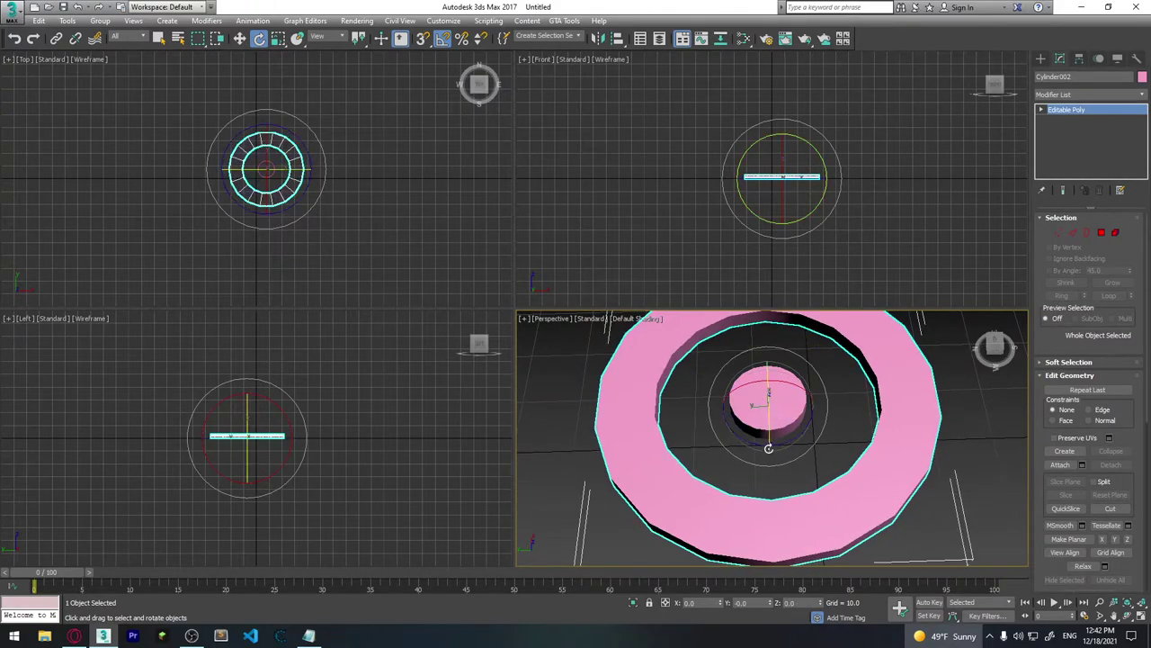
left_click(826, 427)
left_click(791, 428)
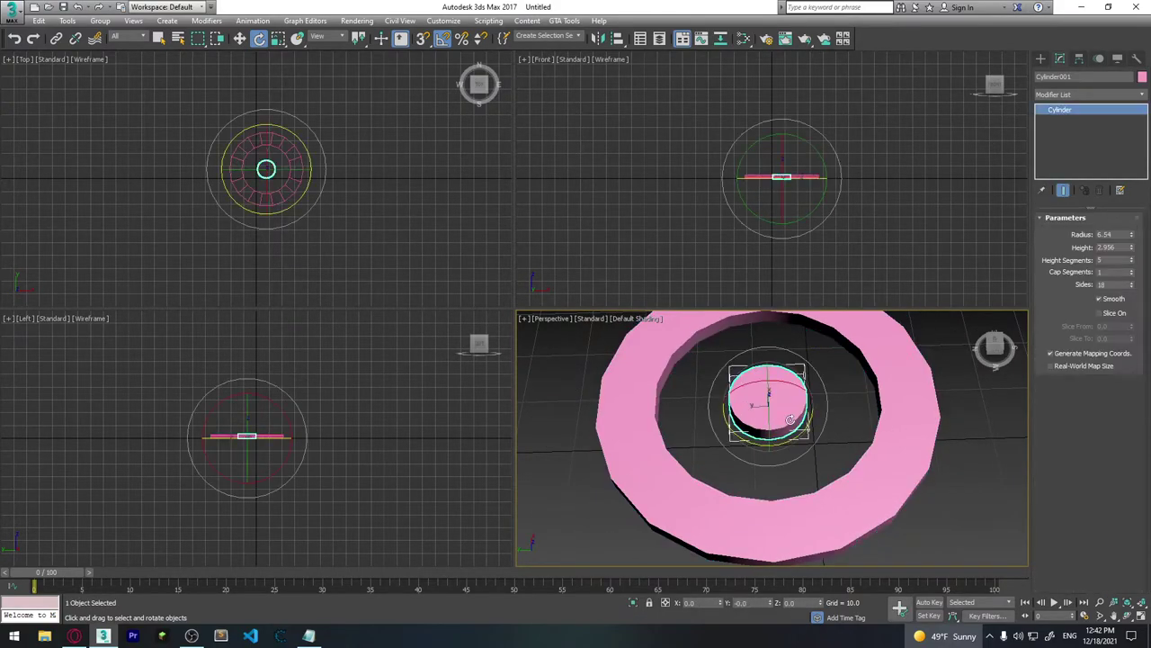
left_click_drag(798, 434, 637, 450)
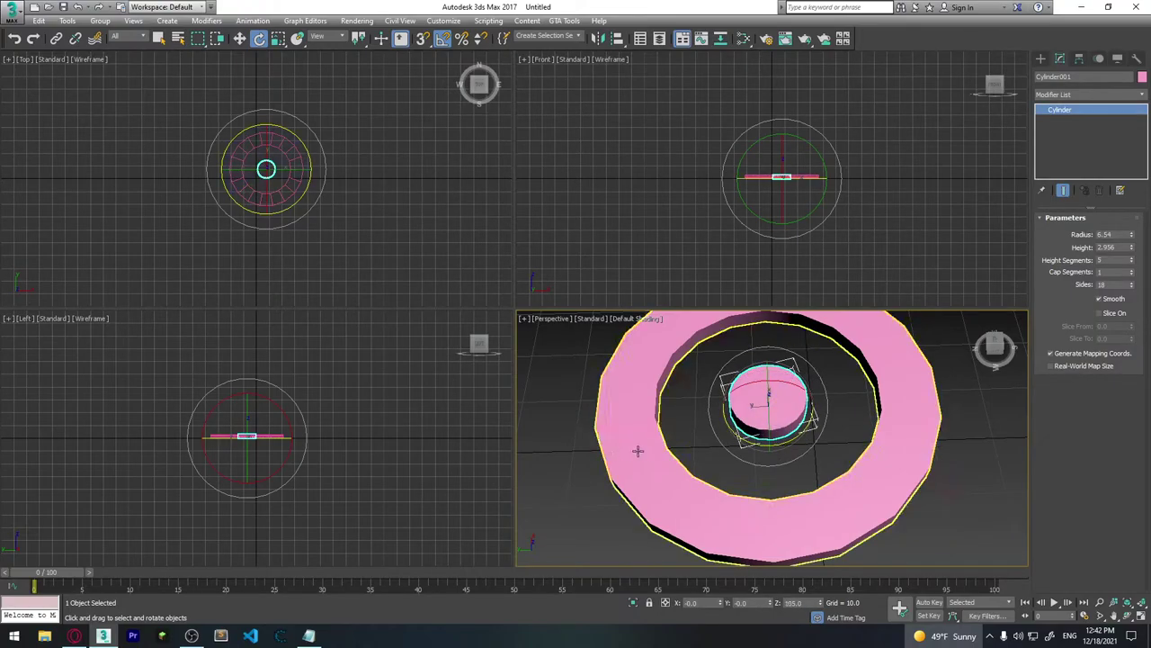
left_click(993, 473)
- In Polygon mode, select a group of faces on one side of the ring
left_click(914, 477)
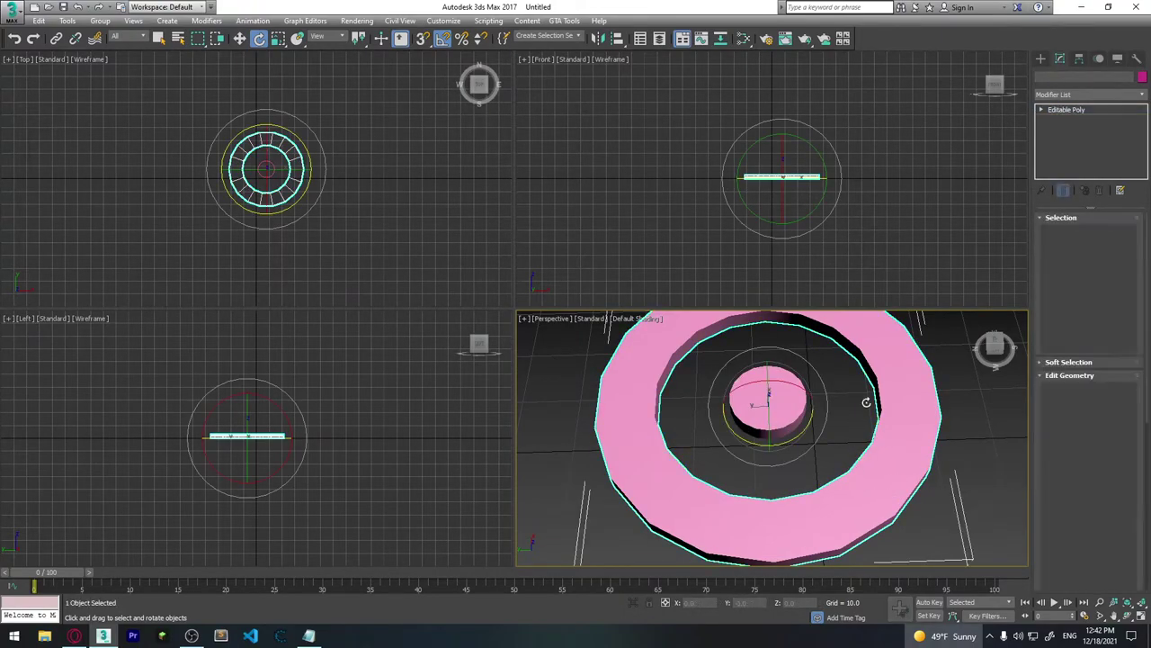
middle_click_drag(834, 427, 876, 445, "alt")
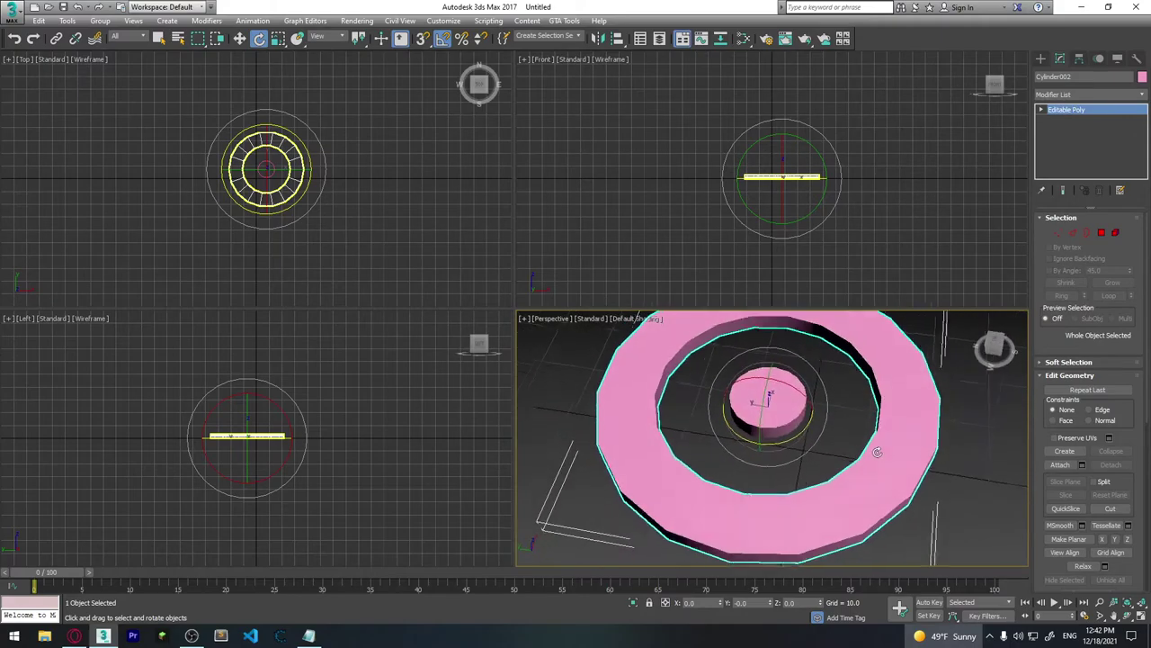
left_click(1103, 236)
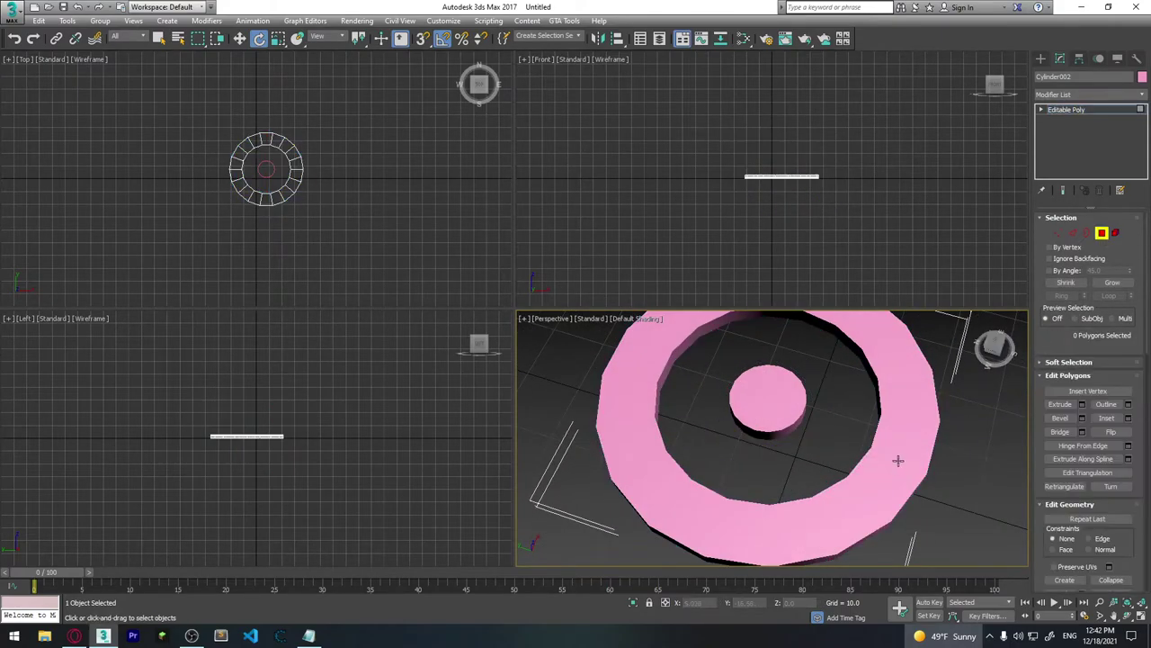
scroll(877, 457, "down", 4)
left_click(832, 477)
mouse_move(804, 518)
middle_mouse_down("alt")
mouse_move(800, 495)
mouse_move(772, 497)
mouse_move(794, 515)
middle_mouse_up("alt")
left_click(835, 493, "ctrl")
- Turn on Edged Faces (F4) and delete the selected ring blocks, leaving ten separate pieces
key("F4")
mouse_move(866, 517)
middle_mouse_down("alt")
mouse_move(774, 485)
mouse_move(808, 480)
middle_mouse_up("alt")
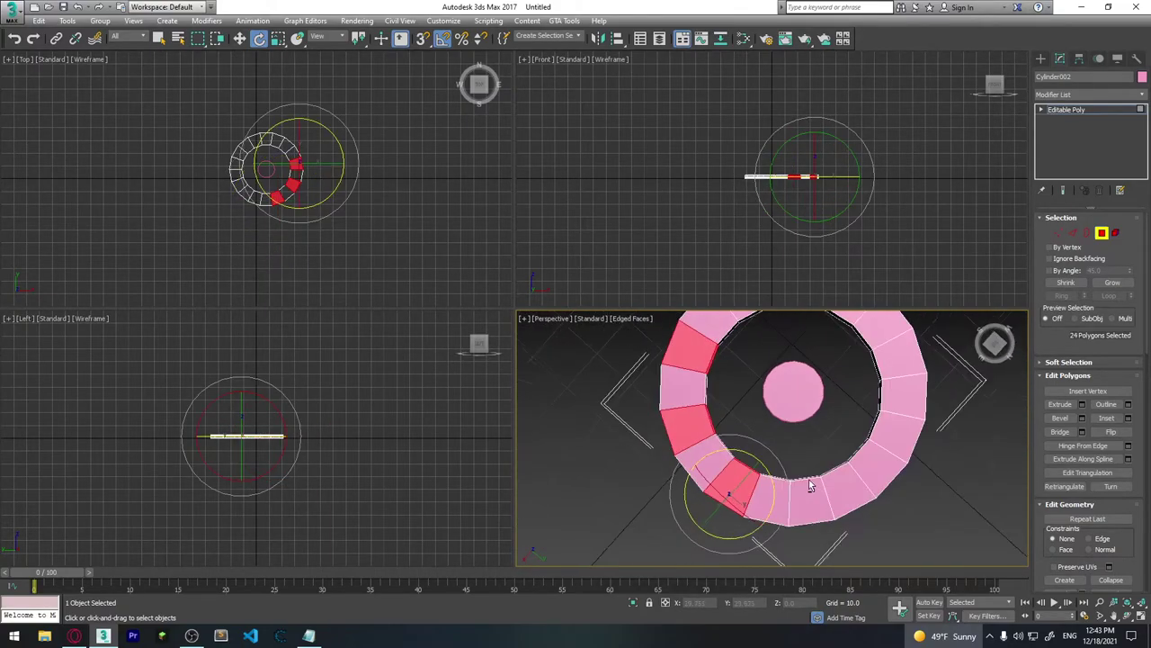
middle_click_drag(899, 510, 901, 466, "alt")
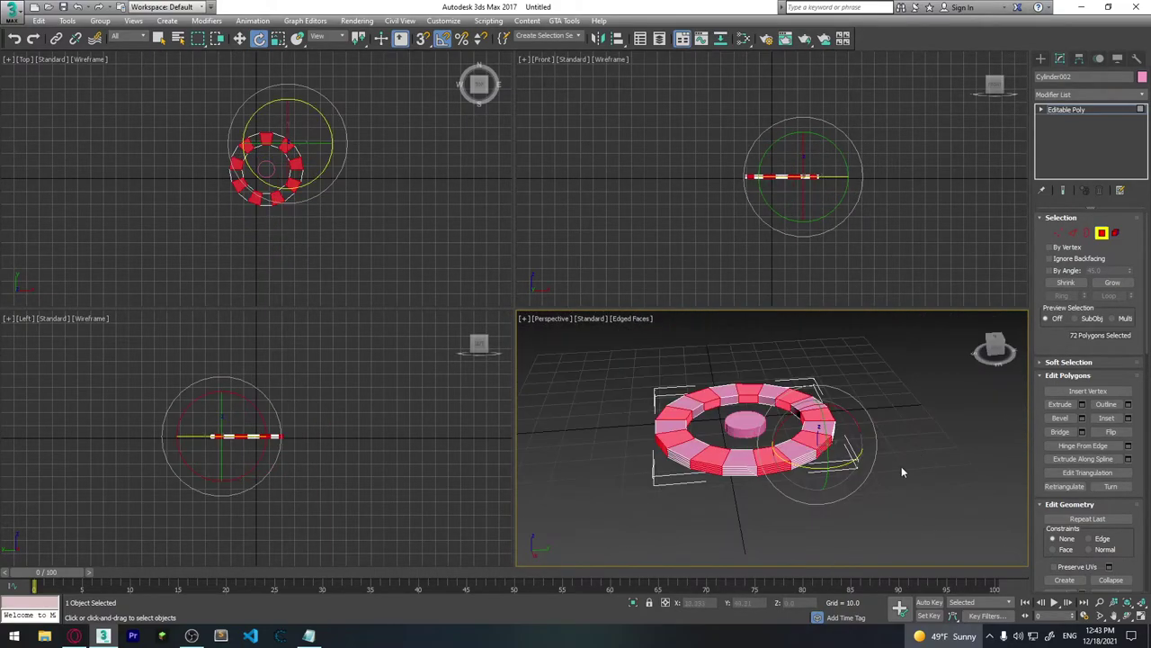
key("Delete")
middle_click_drag(823, 406, 870, 427, "alt")
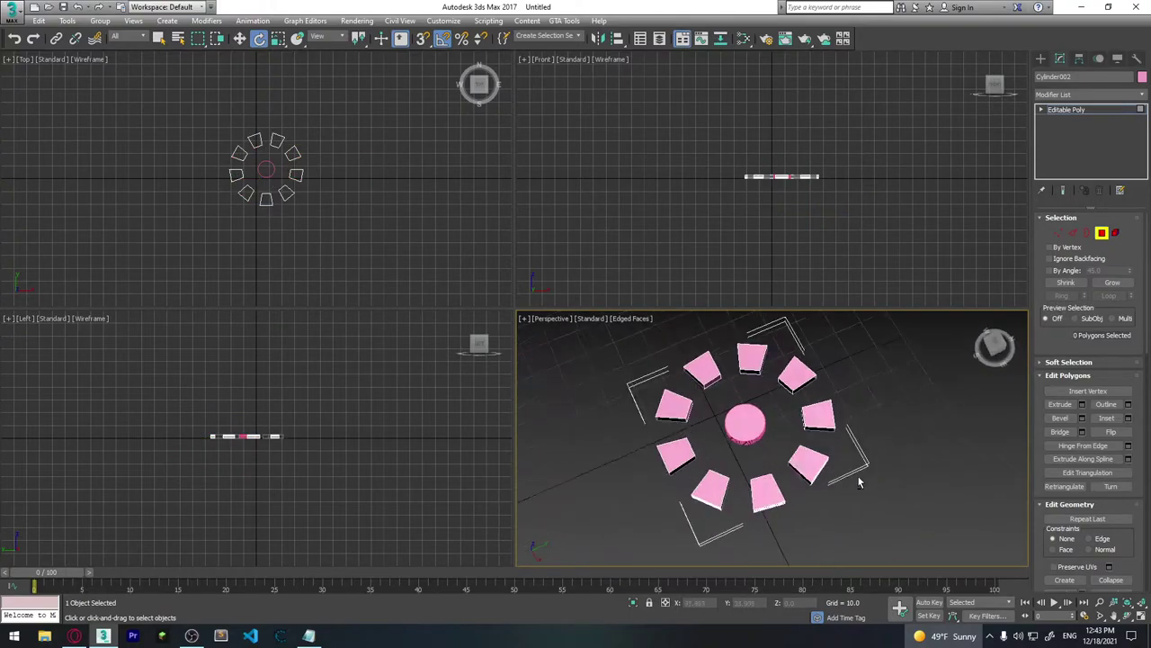
scroll(871, 427, "up", 2)
left_click(1116, 233)
- Detach three ring pieces, including the lower one, as separate objects
left_click(809, 391)
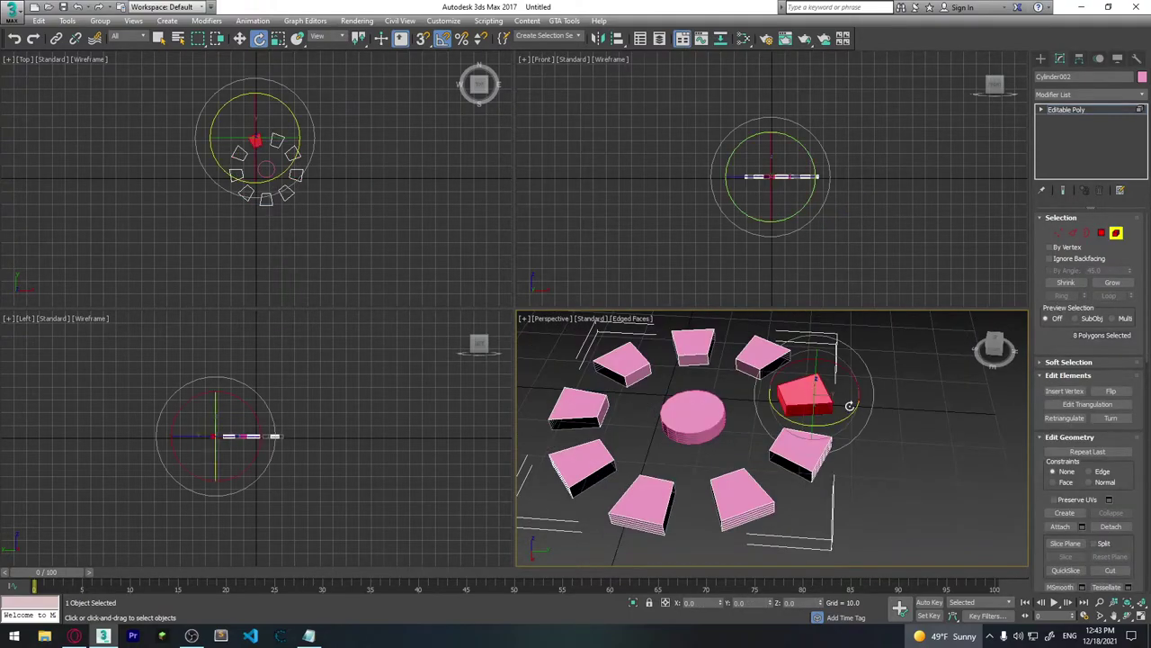
left_click(1111, 527)
left_click(614, 328)
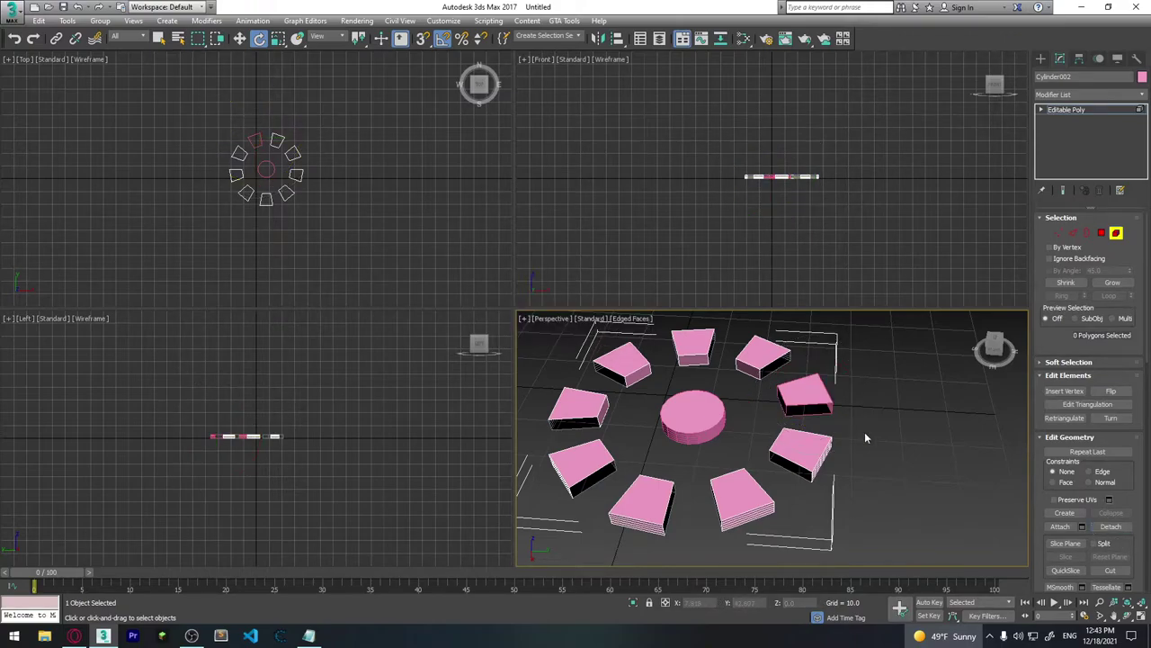
left_click(807, 441)
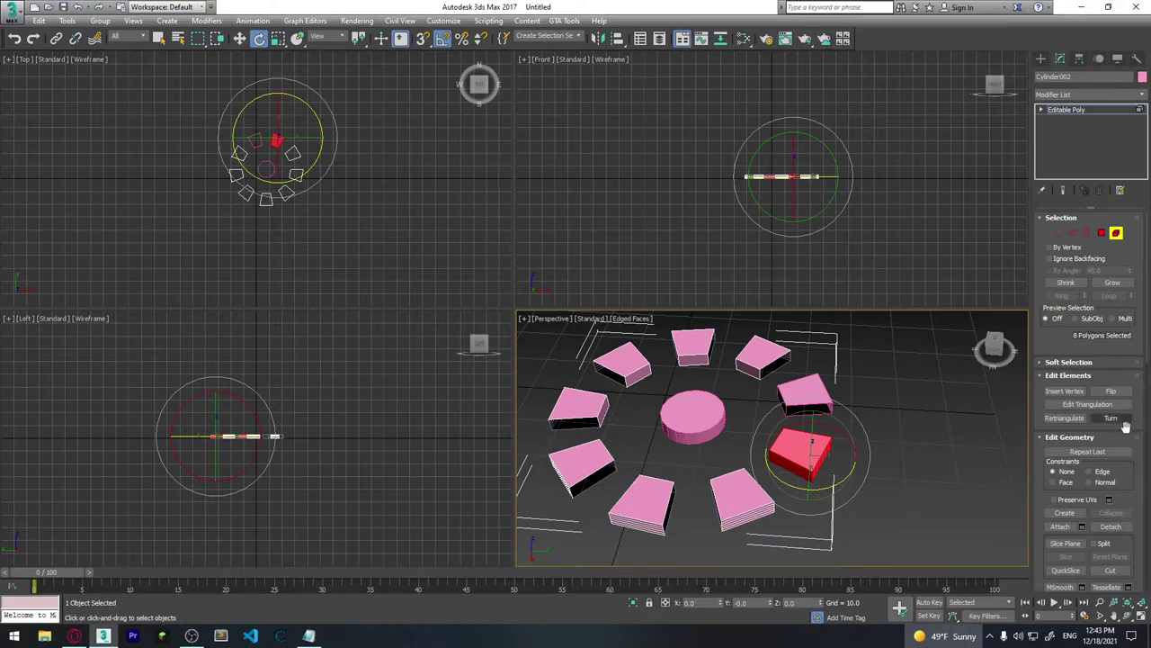
left_click(1100, 526)
left_click(612, 323)
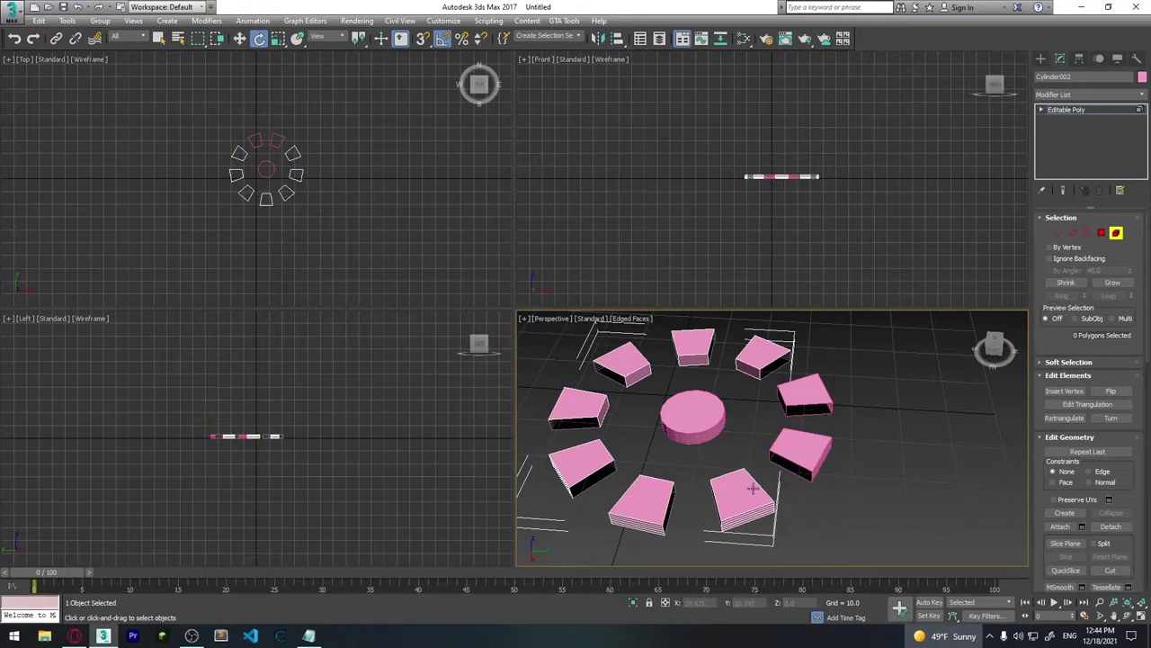
left_click(743, 496)
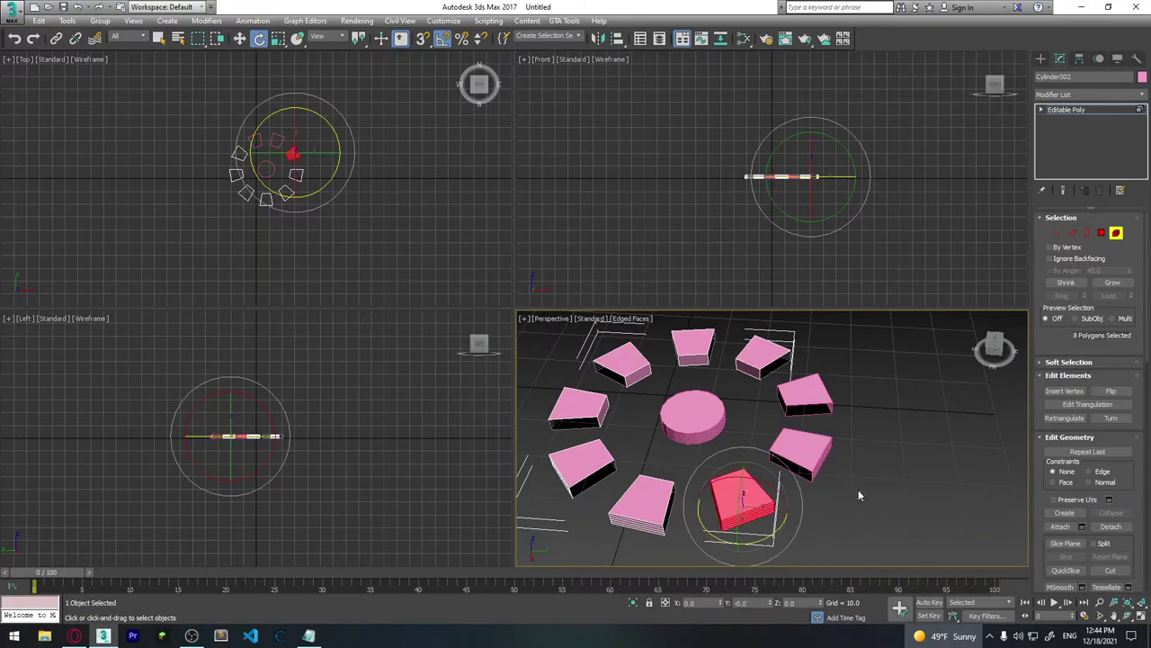
left_click(1111, 526)
left_click(613, 323)
- Check the remaining ring pieces, clear the selection and exit Element sub-object mode
left_click(642, 499)
left_click(763, 355)
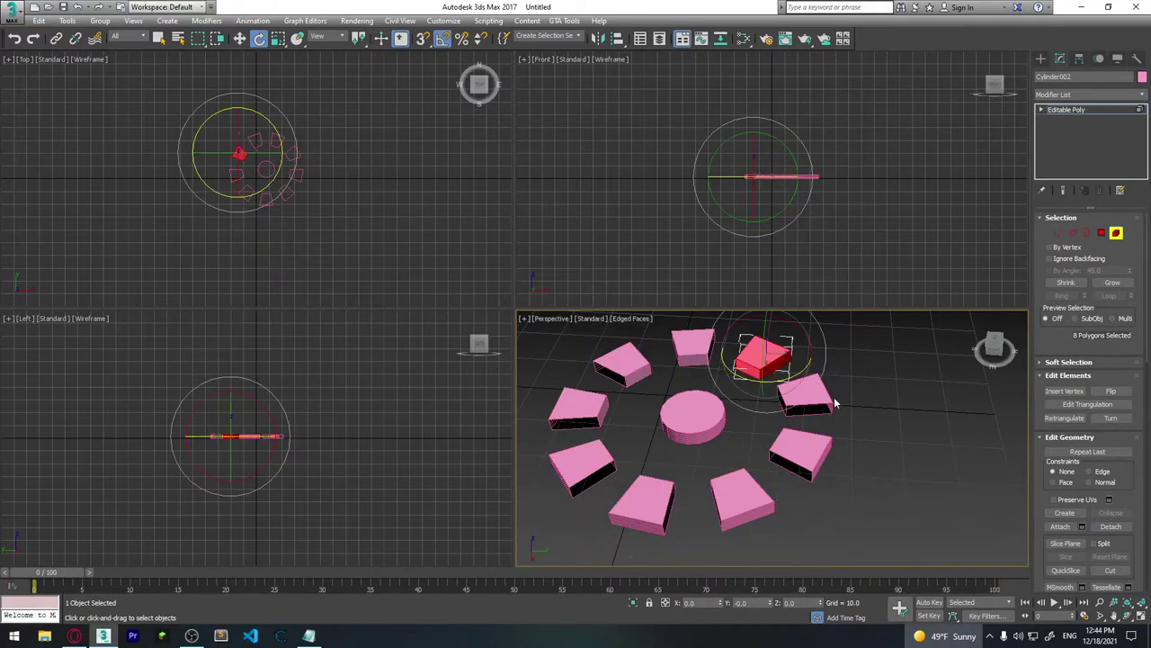
left_click(879, 385)
mouse_move(849, 385)
middle_mouse_down("alt")
mouse_move(943, 399)
mouse_move(926, 393)
middle_mouse_up("alt")
left_click(1115, 232)
scroll(913, 394, "down", 5)
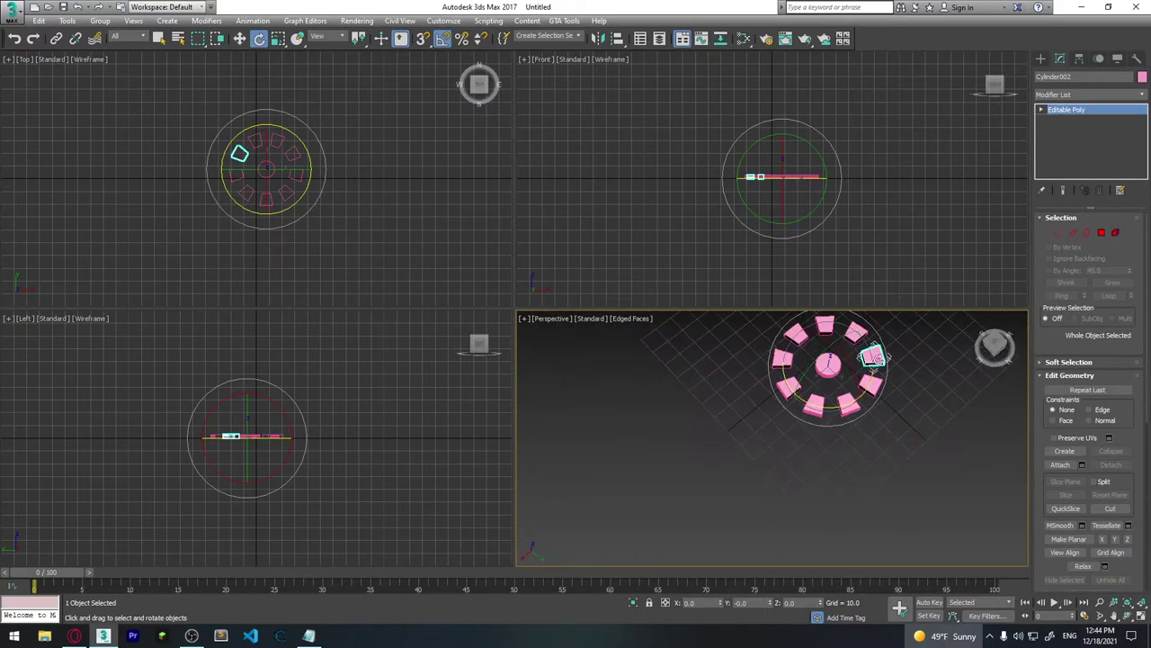
scroll(929, 393, "up", 5)
left_click(864, 440)
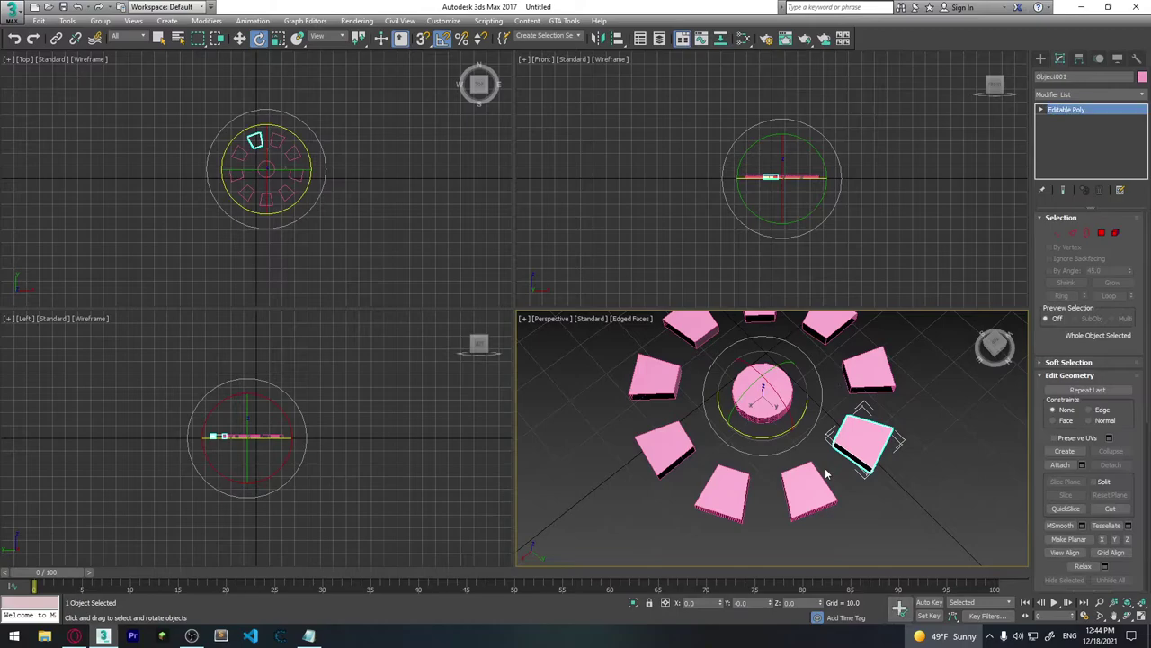
left_click(810, 490)
left_click(722, 493)
left_click(655, 378)
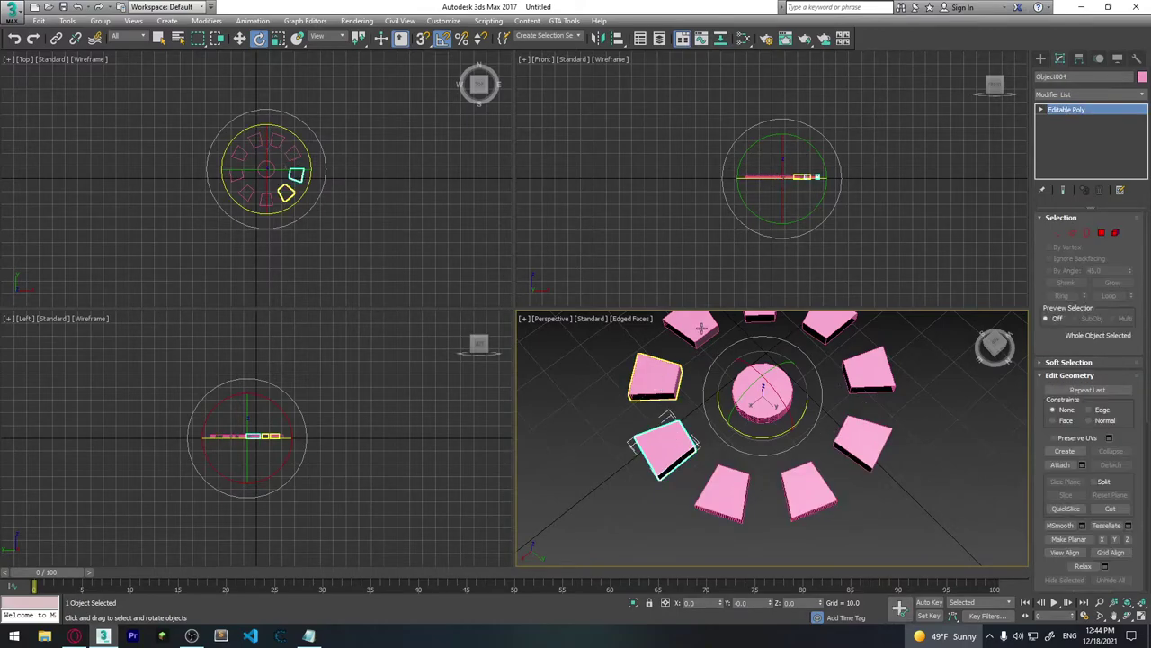
middle_click_drag(655, 378, 732, 396, "alt")
left_click(720, 346)
left_click(790, 360)
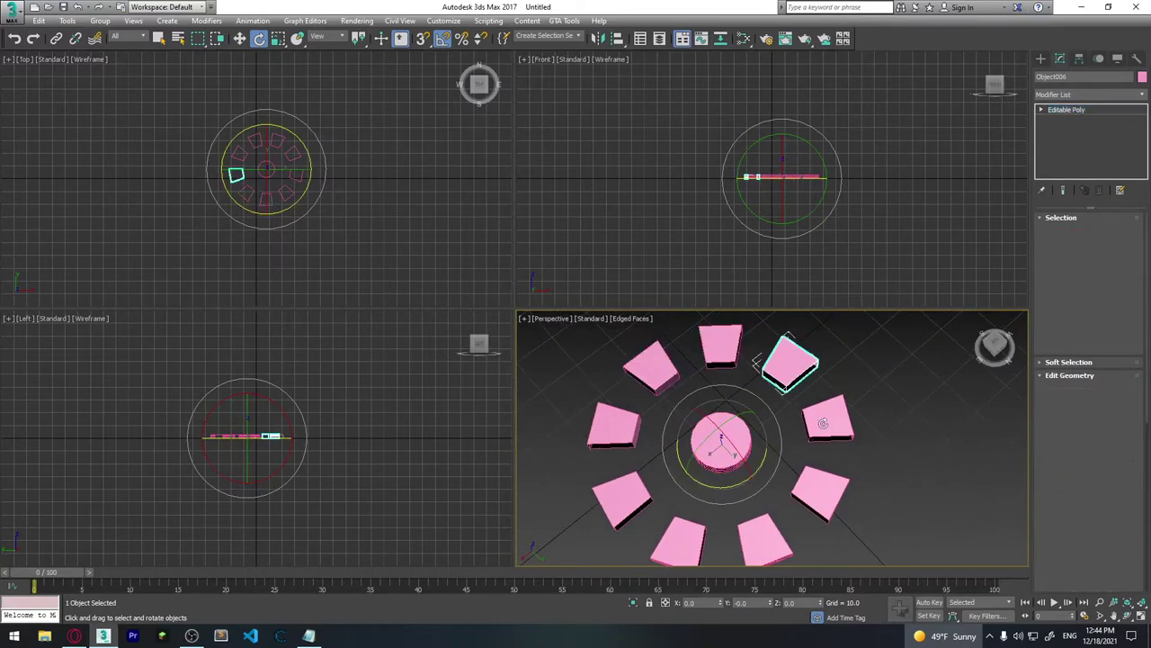
mouse_move(790, 360)
middle_mouse_down("alt")
mouse_move(890, 394)
mouse_move(807, 416)
middle_mouse_up("alt")
key("w")
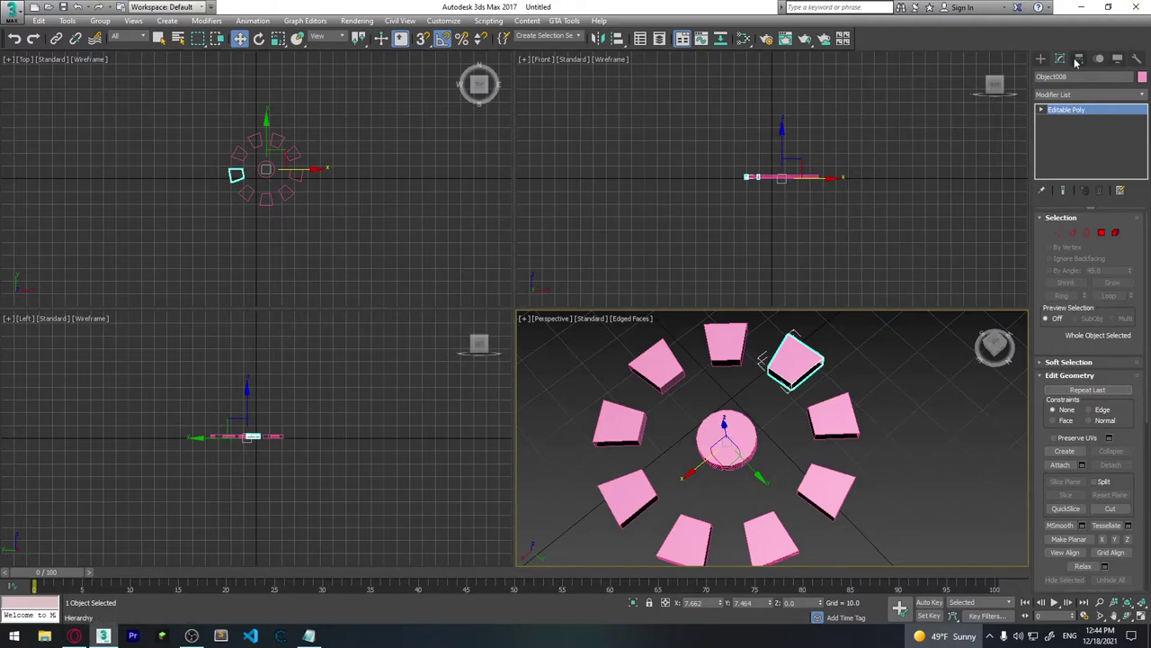
- Turn on Affect Pivot Only and centre the selected piece's pivot on itself
left_click(1077, 61)
left_click(1086, 144)
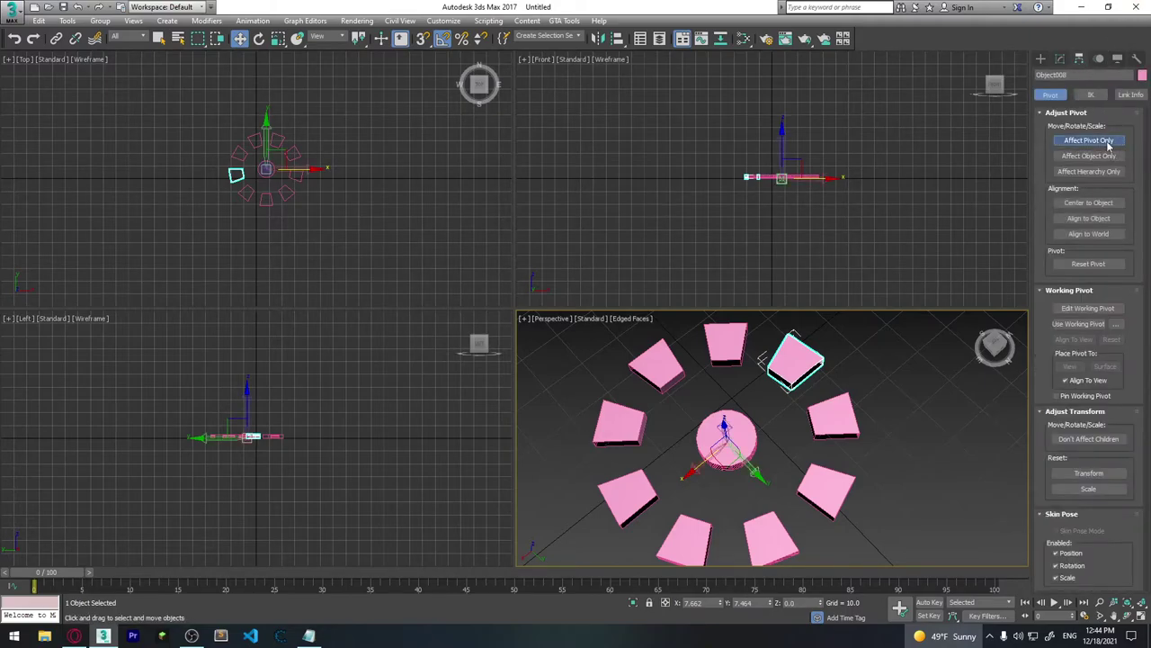
key("bracketleft")
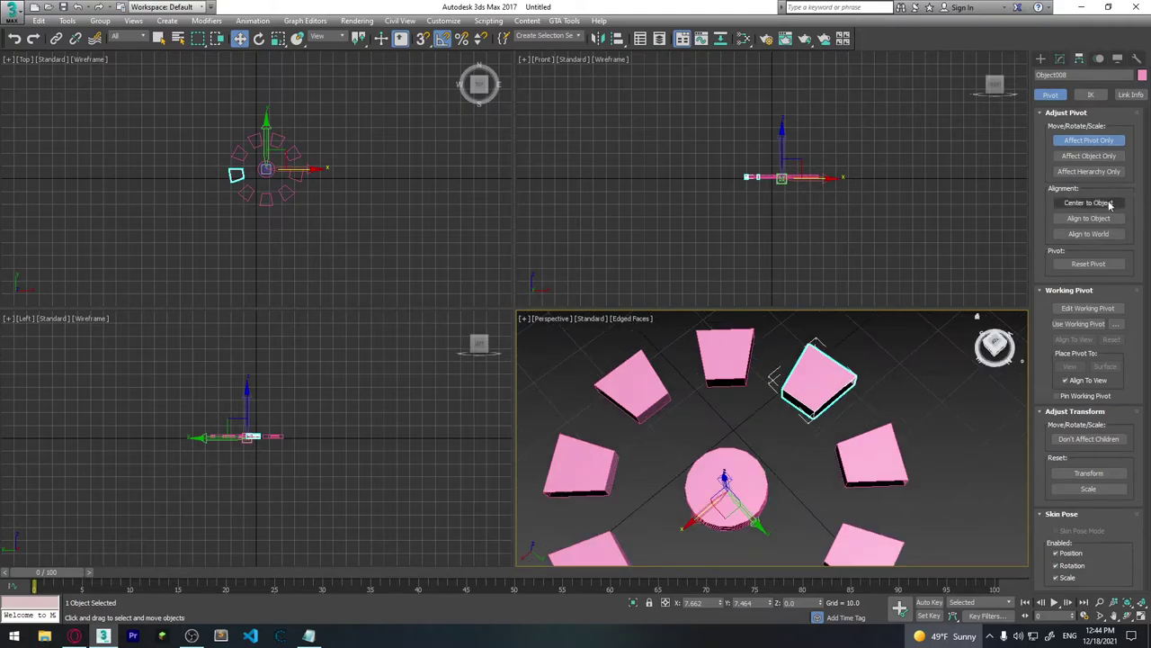
left_click(1088, 202)
- Centre the pivots of two more ring pieces on the pieces themselves
left_click_drag(994, 346, 835, 396)
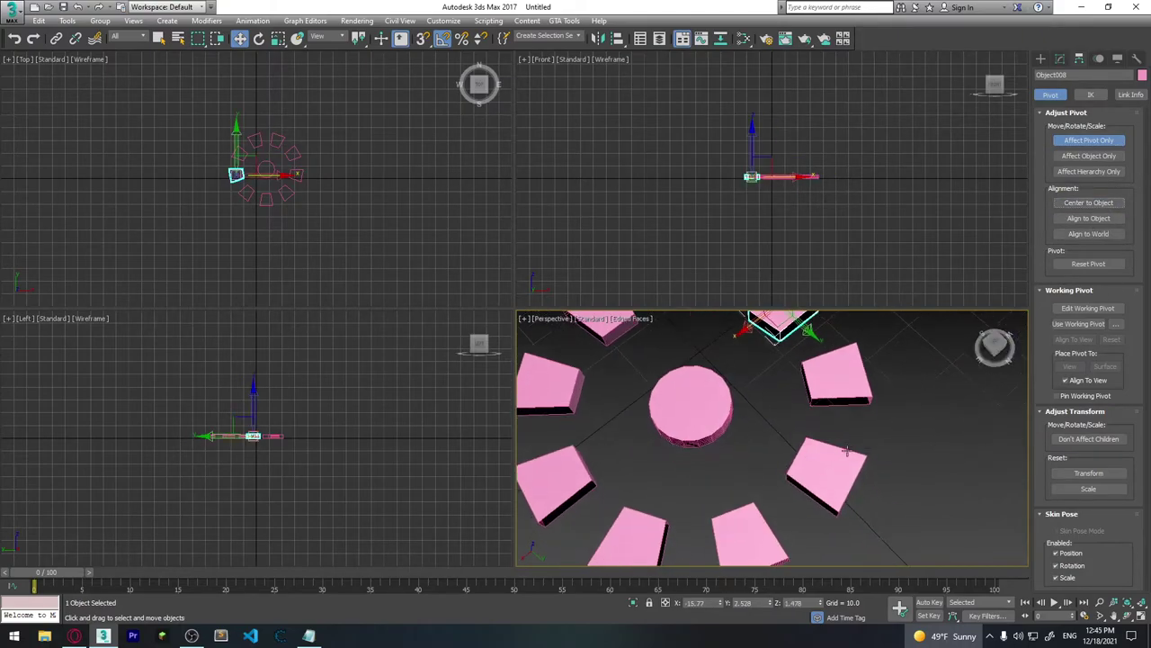
left_click(841, 395)
left_click(1088, 202)
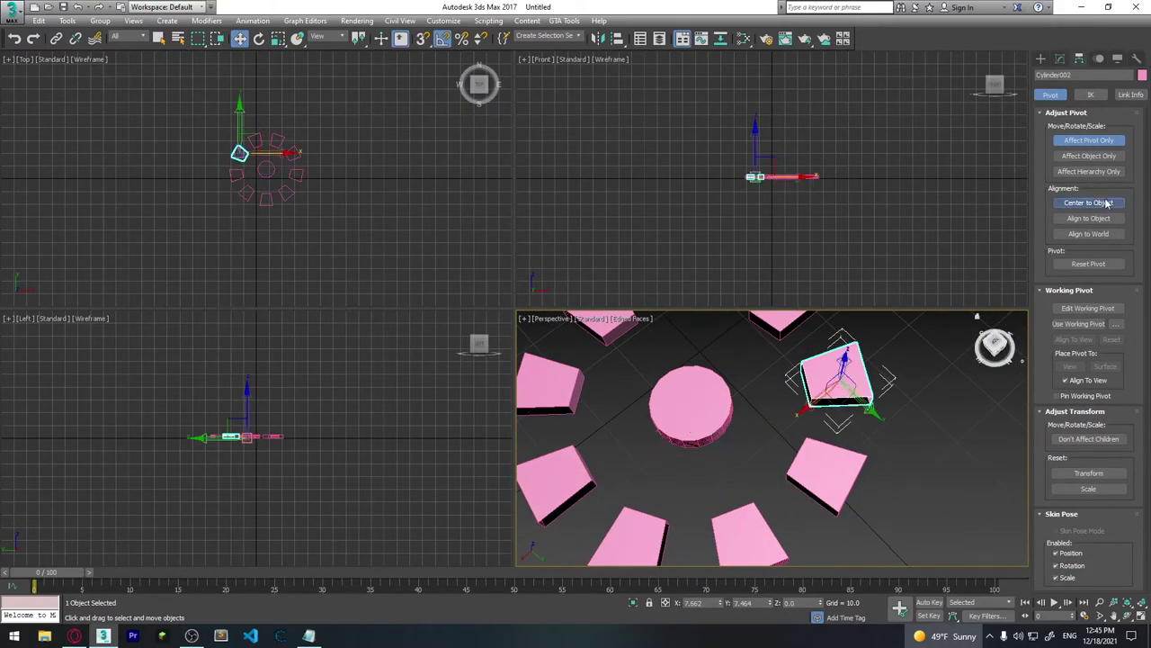
left_click(836, 465)
left_click(1085, 202)
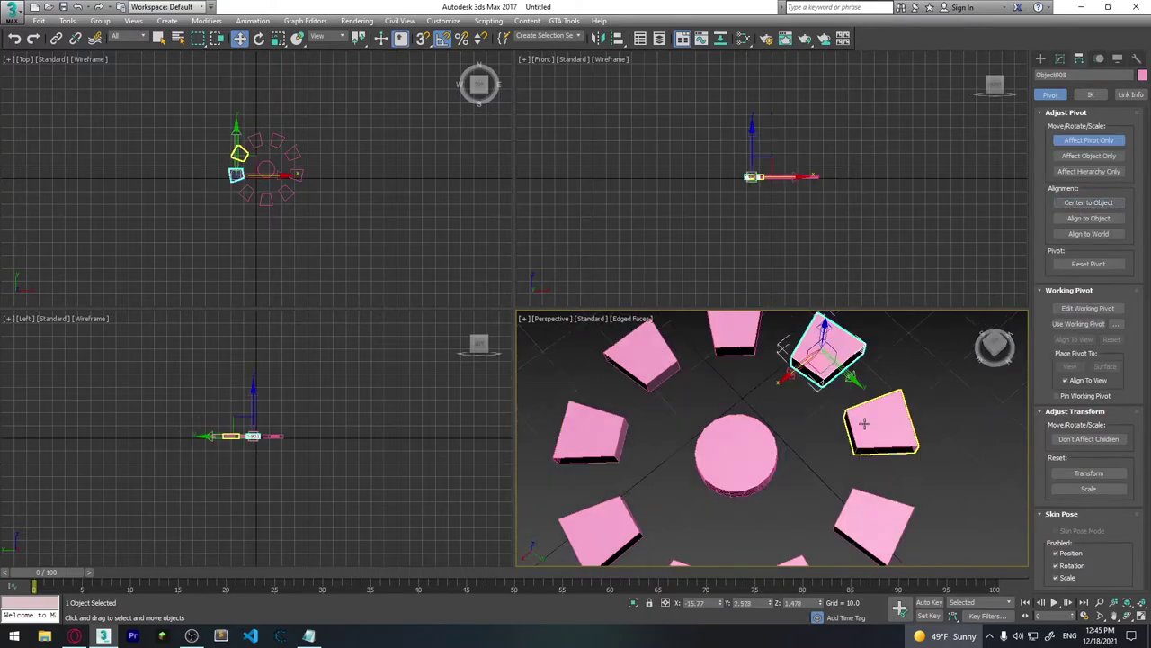
scroll(930, 342, "down", 5)
- Turn Affect Pivot Only off and select the pink centre disc
left_click(930, 341)
scroll(930, 341, "up", 3)
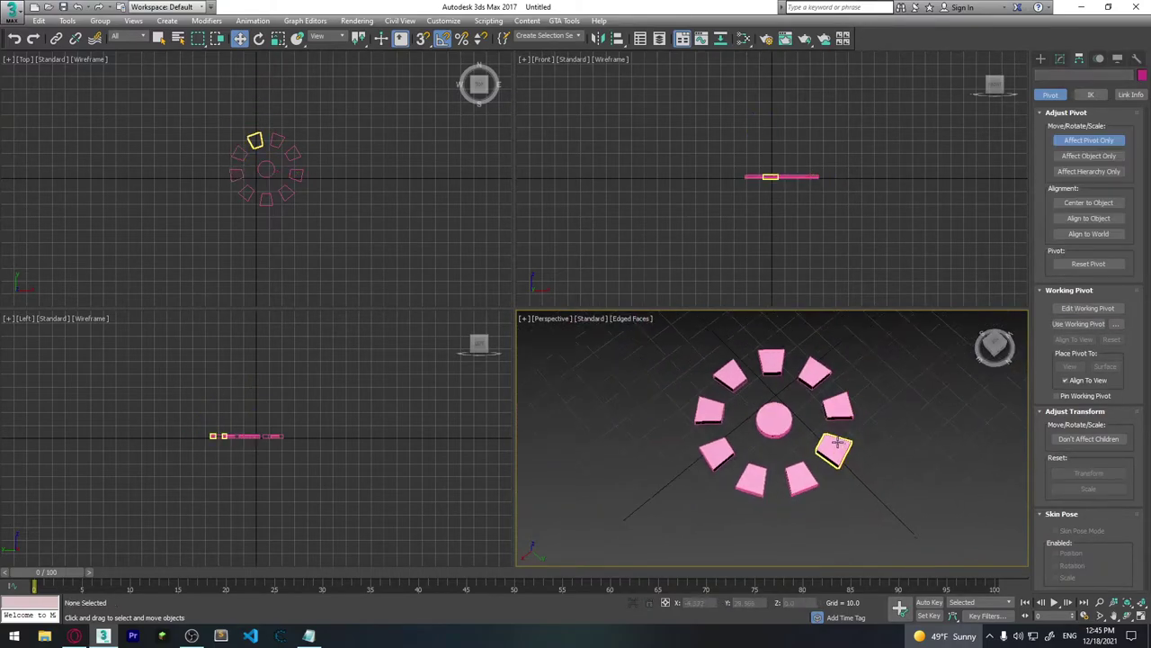
left_click(1109, 140)
left_click(747, 409)
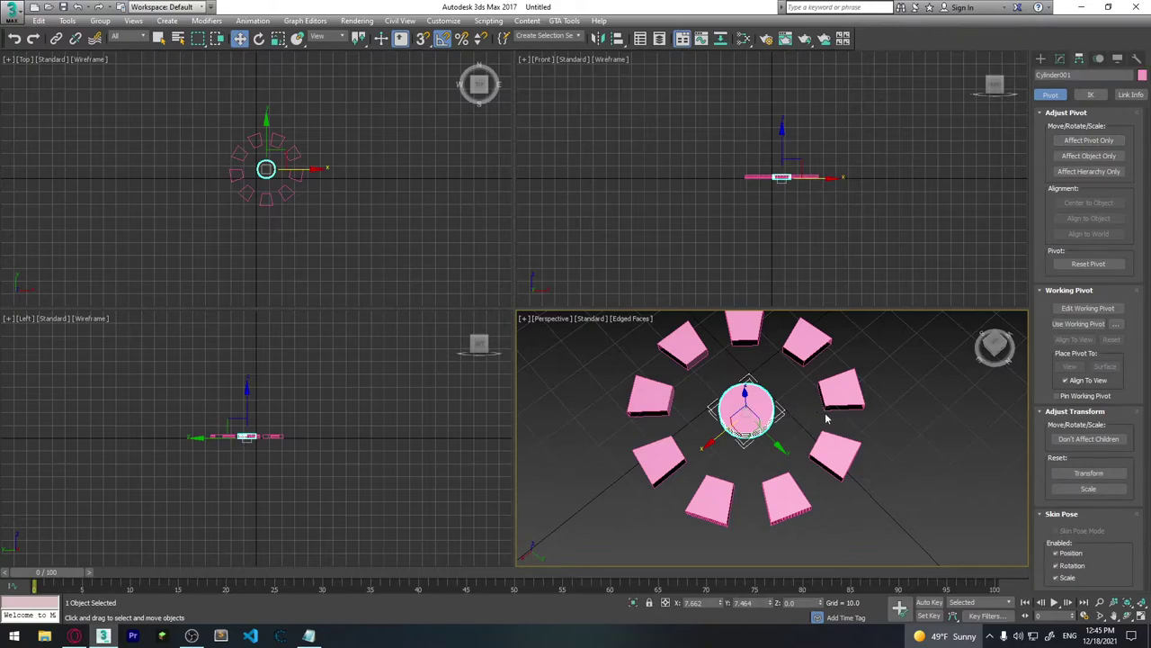
- With the Rotate tool, select all nine ring pieces but not the centre disc
middle_click_drag(825, 417, 763, 450, "alt")
key("e")
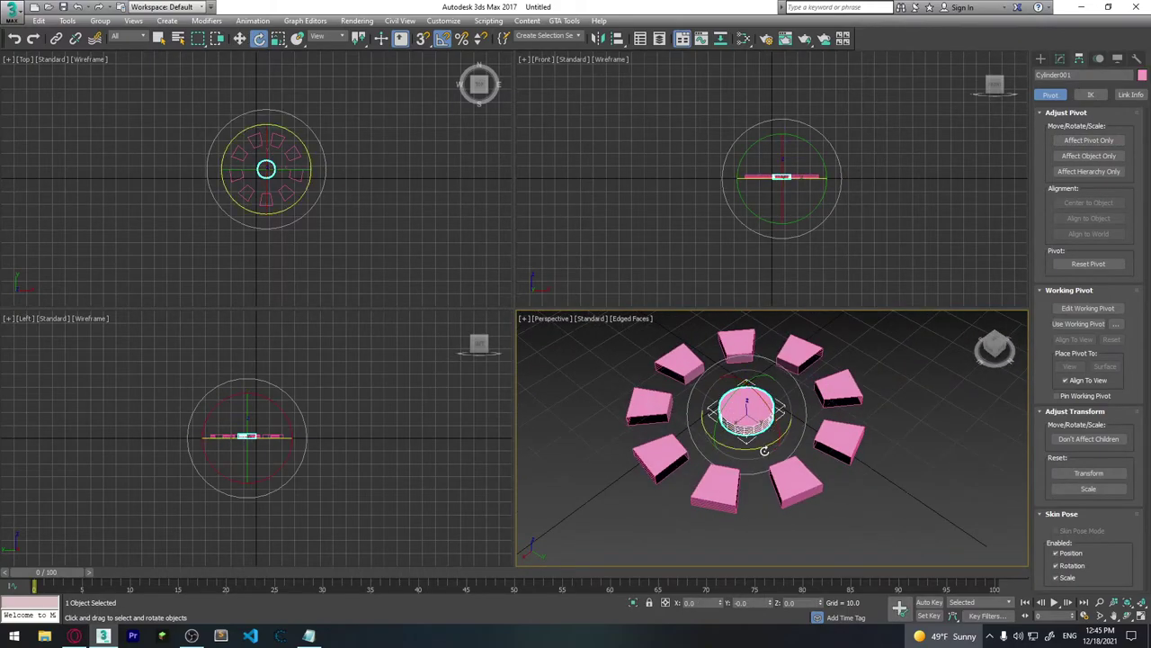
left_click(928, 435)
mouse_move(928, 436)
middle_mouse_down("alt")
mouse_move(841, 463)
mouse_move(926, 517)
middle_mouse_up("alt")
key("ctrl+a")
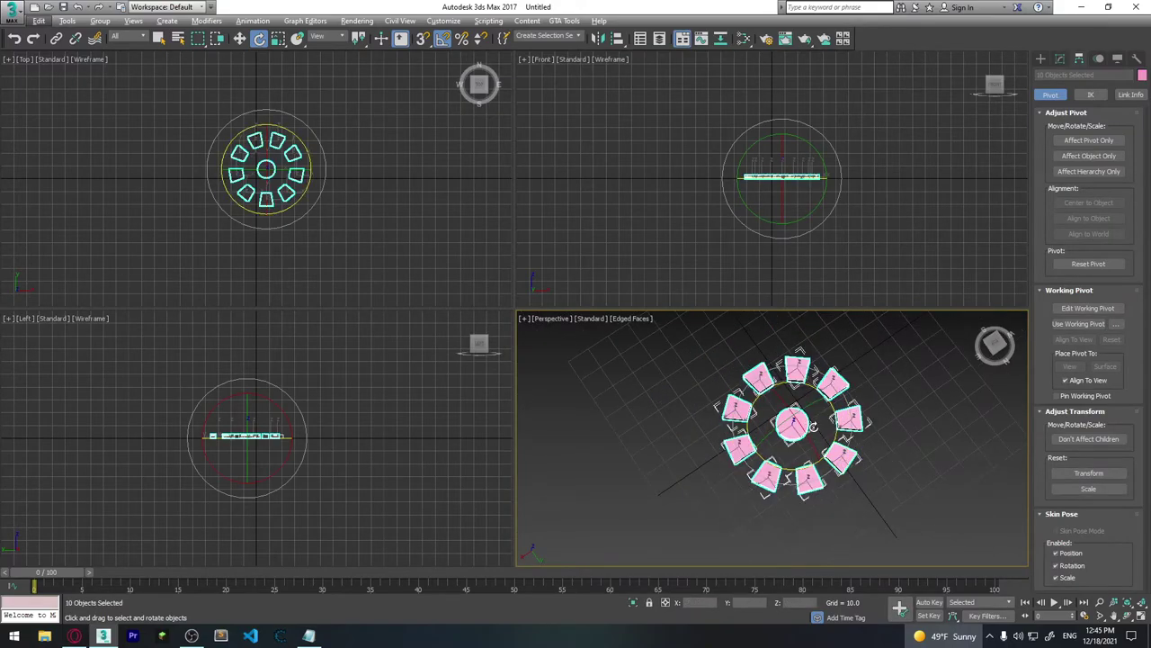
left_click(792, 422, "alt")
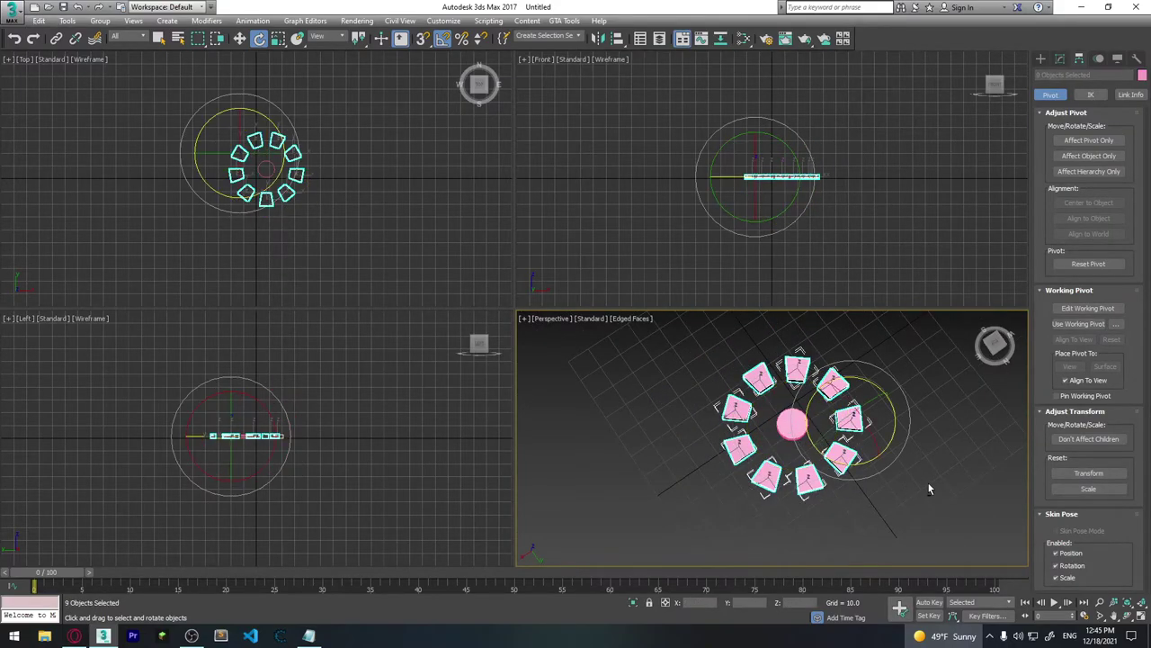
mouse_move(931, 490)
middle_mouse_down("alt")
mouse_move(902, 438)
mouse_move(792, 427)
mouse_move(886, 489)
middle_mouse_up("alt")
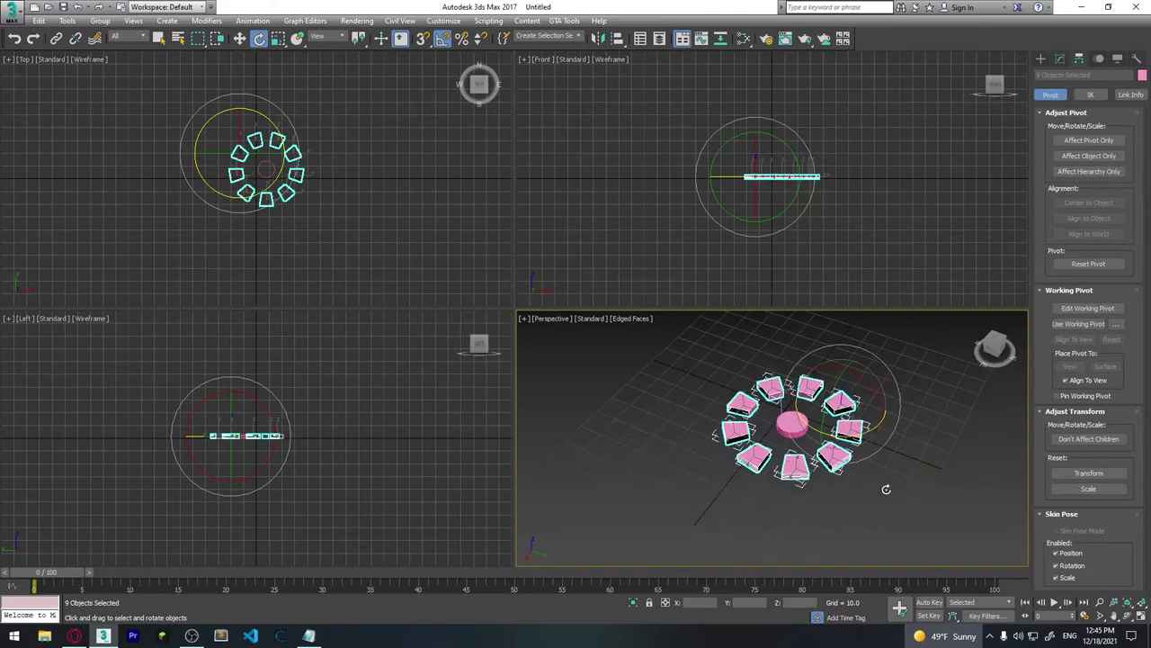
- Rotate the ring -15° about Z around the Use Selection Center pivot
mouse_move(871, 425)
left_mouse_down()
mouse_move(940, 422)
mouse_move(868, 449)
mouse_move(892, 449)
left_mouse_up()
left_click_drag(358, 39, 373, 59)
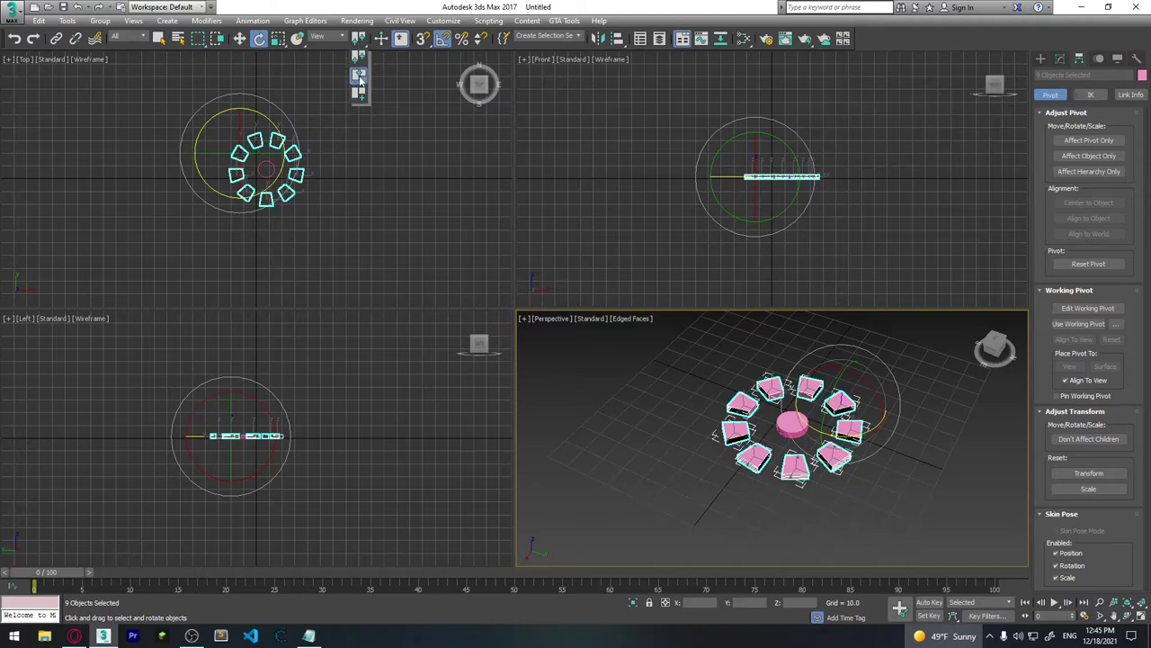
left_click(873, 379)
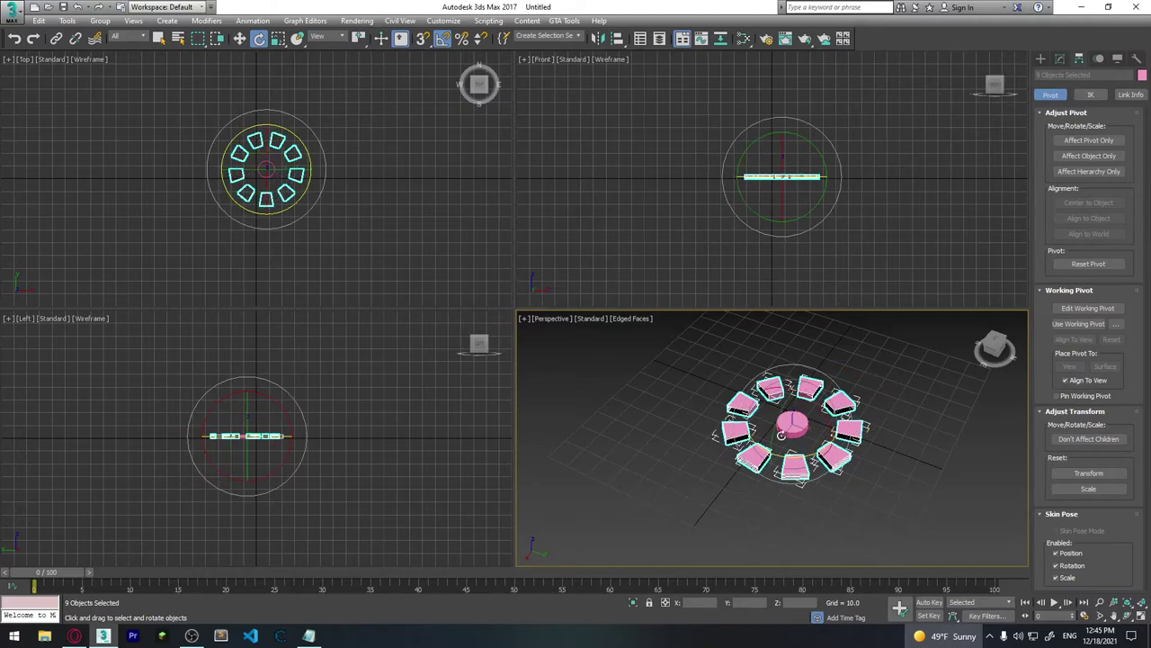
left_click_drag(816, 449, 825, 450)
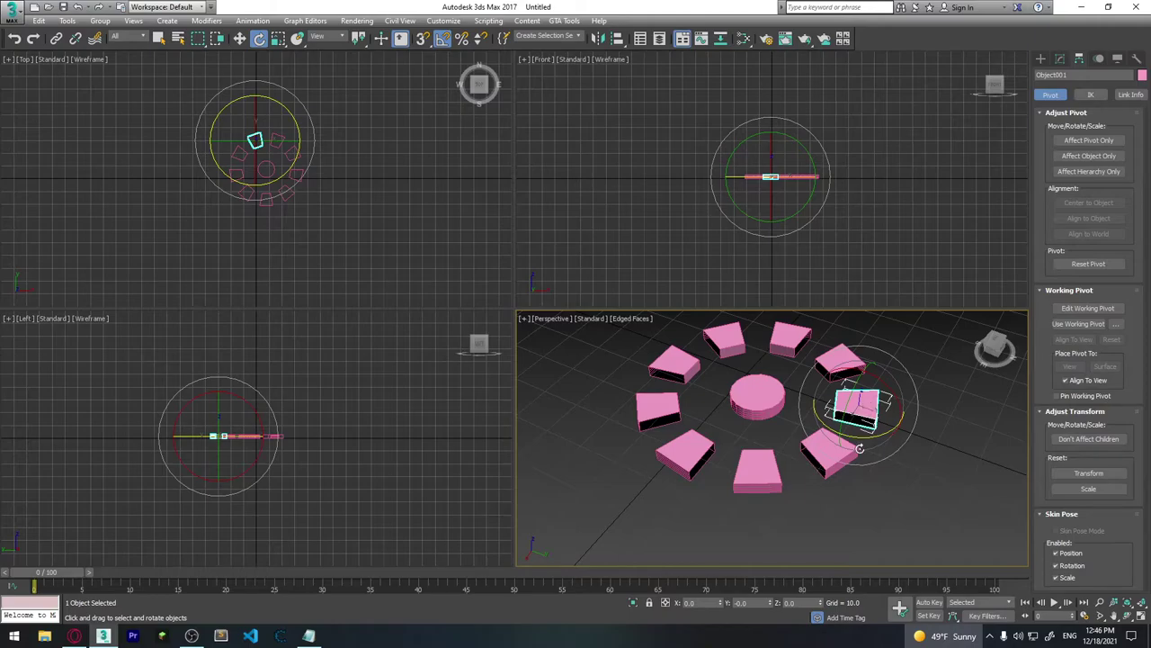
- Enable Affect Pivot Only for Object001 and switch to the Move tool
middle_click_drag(866, 451, 887, 463, "alt")
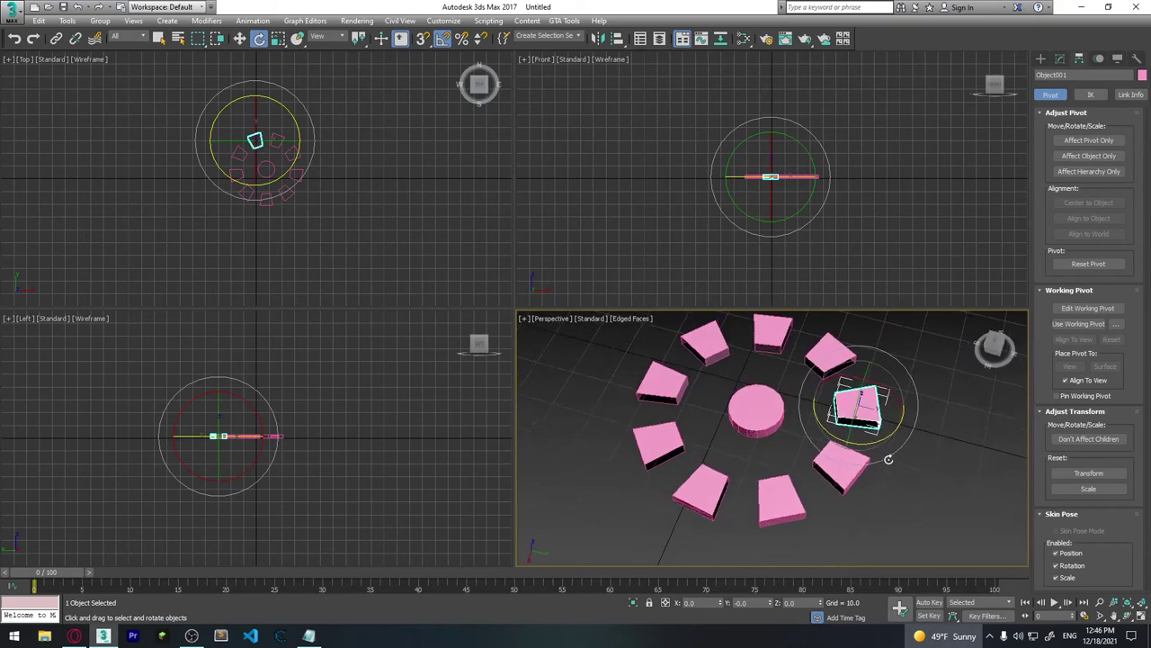
left_click(1094, 143)
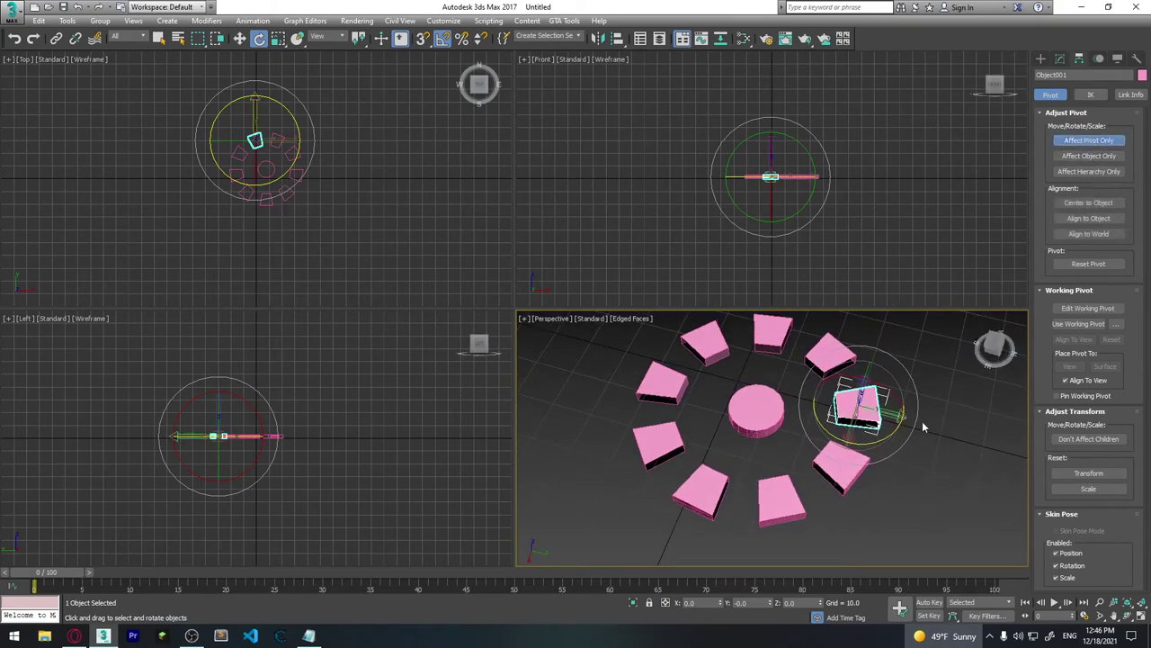
key("w")
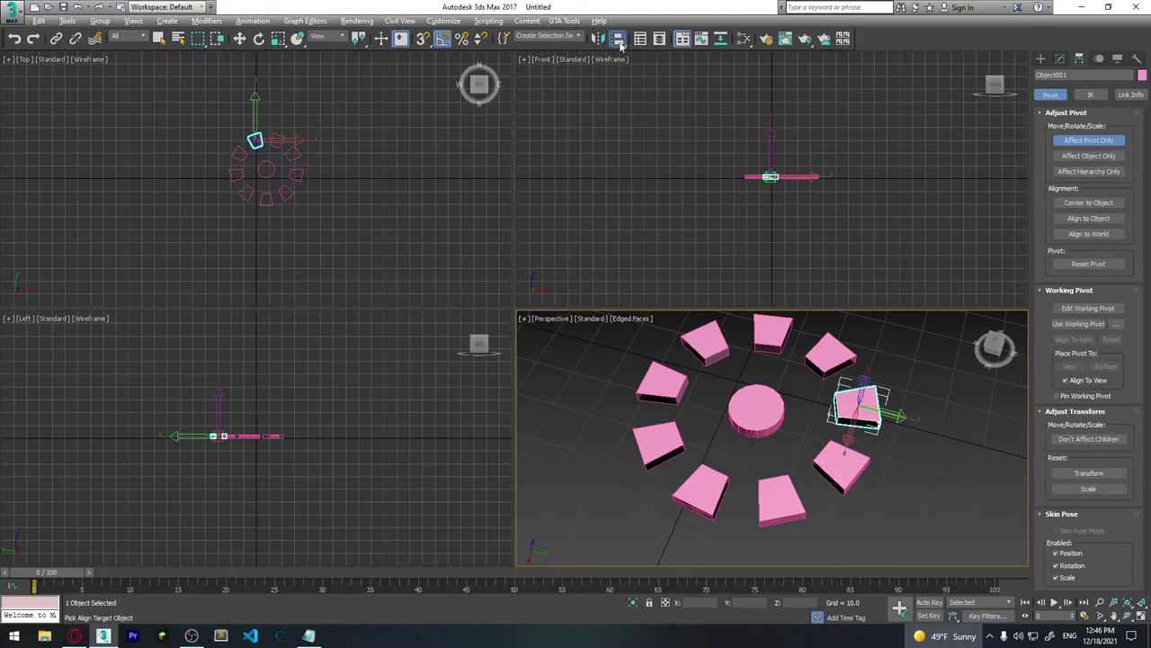
- Align Object001's pivot point to the centre disc's pivot in X/Y/Z position and orientation
left_click(619, 41)
left_click(760, 415)
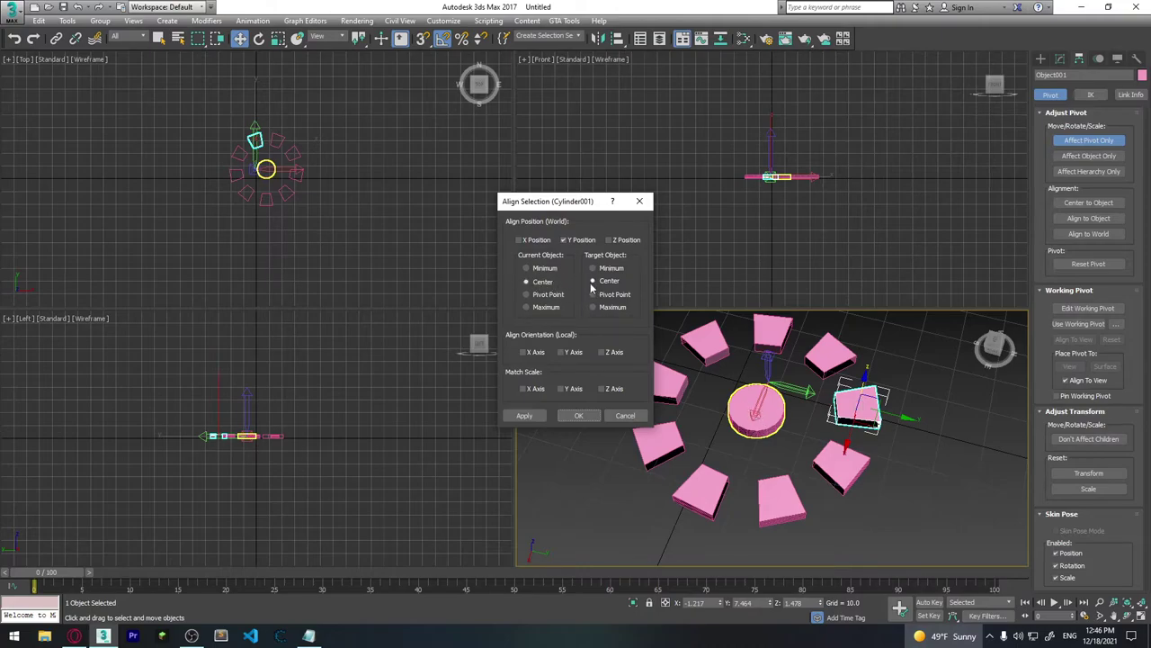
left_click(528, 295)
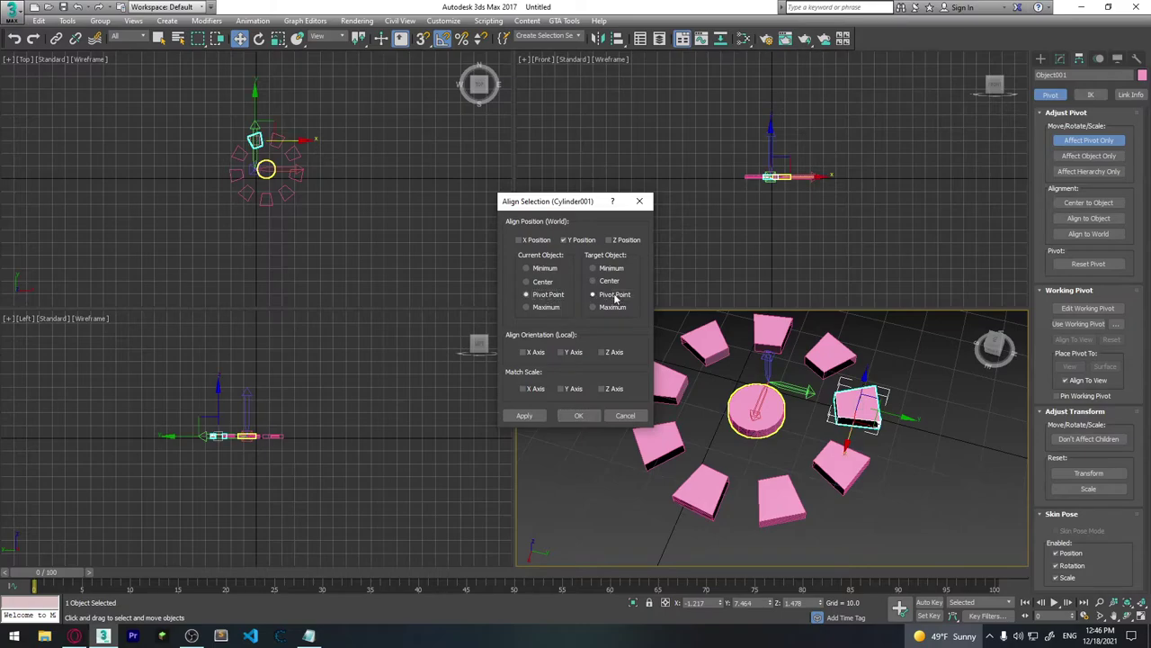
left_click(538, 240)
left_click(620, 241)
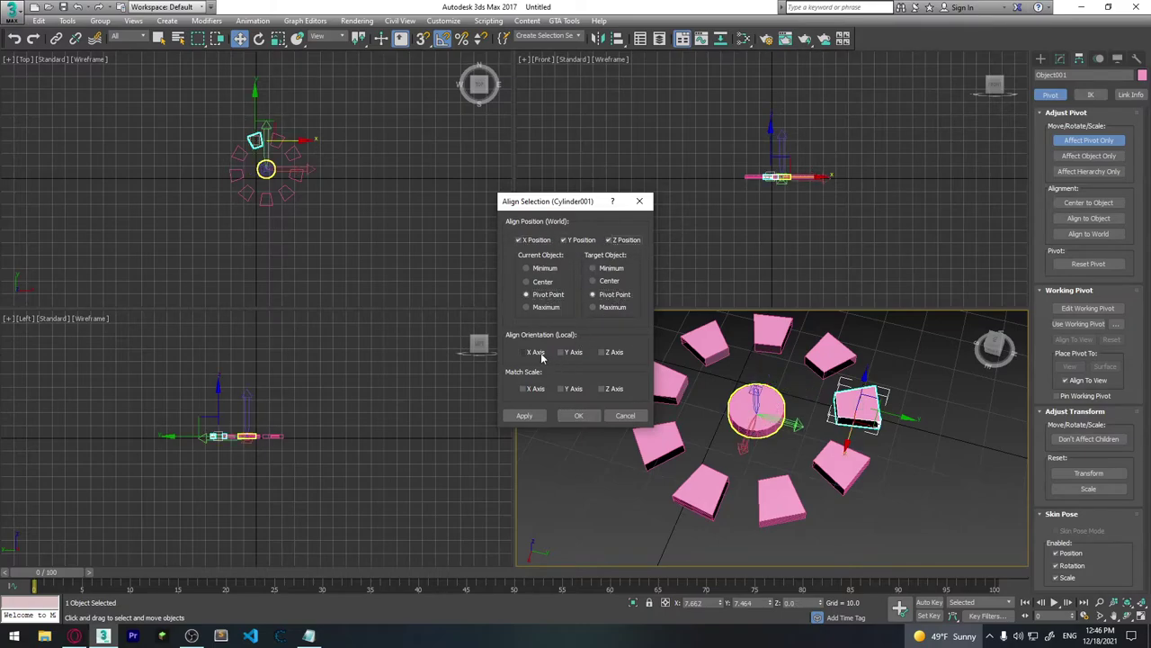
left_click(540, 353)
left_click(574, 353)
left_click(616, 353)
left_click(578, 416)
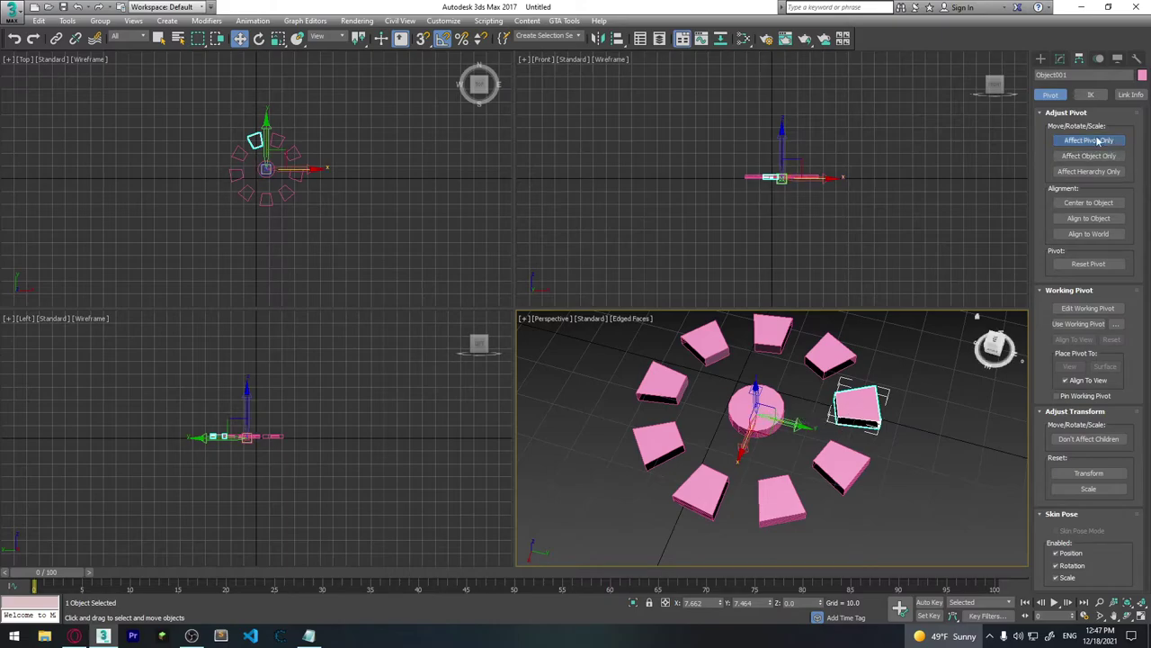
left_click(905, 431)
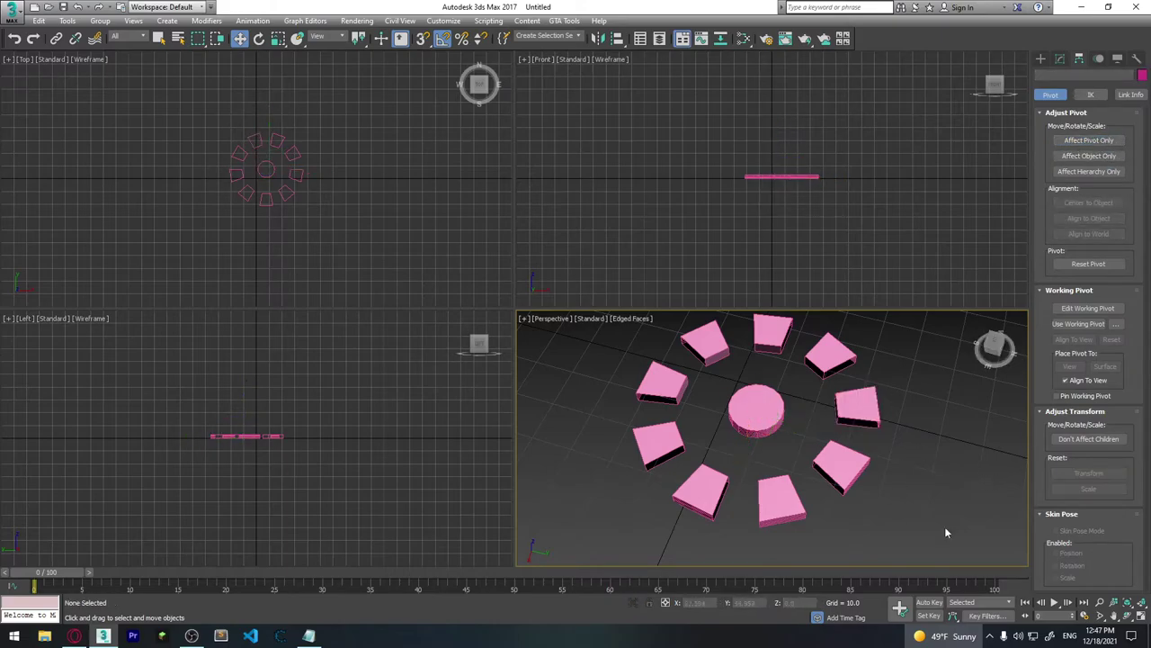
left_click(843, 468)
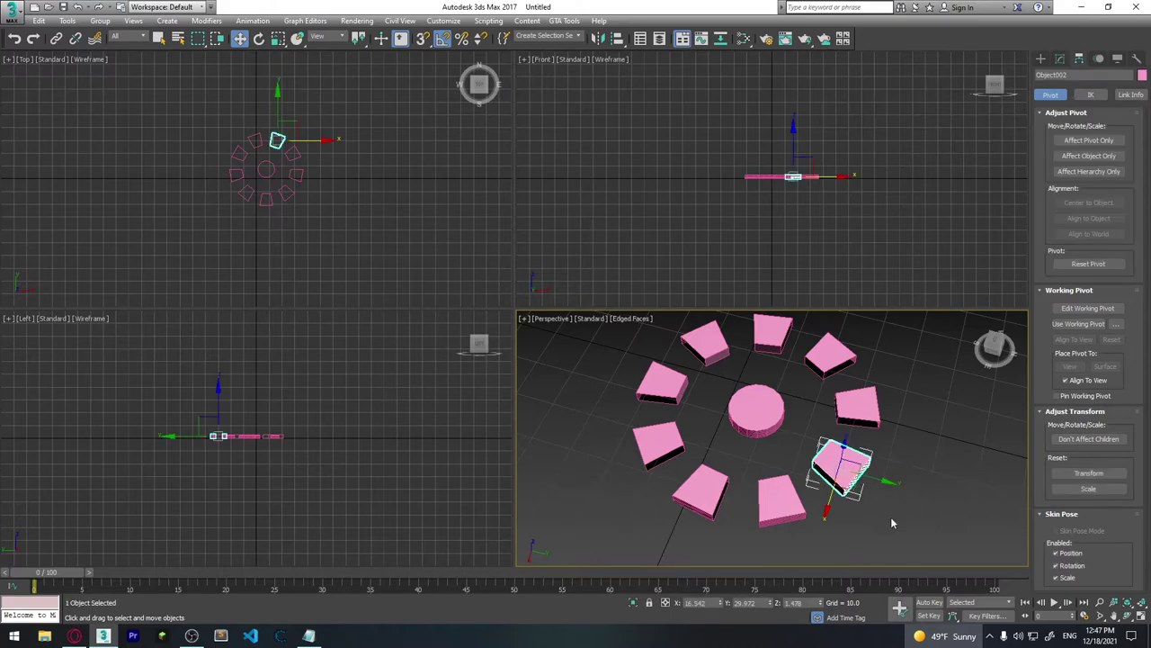
- Rotate the piece right of the disc -120° around its new pivot
left_click(837, 412)
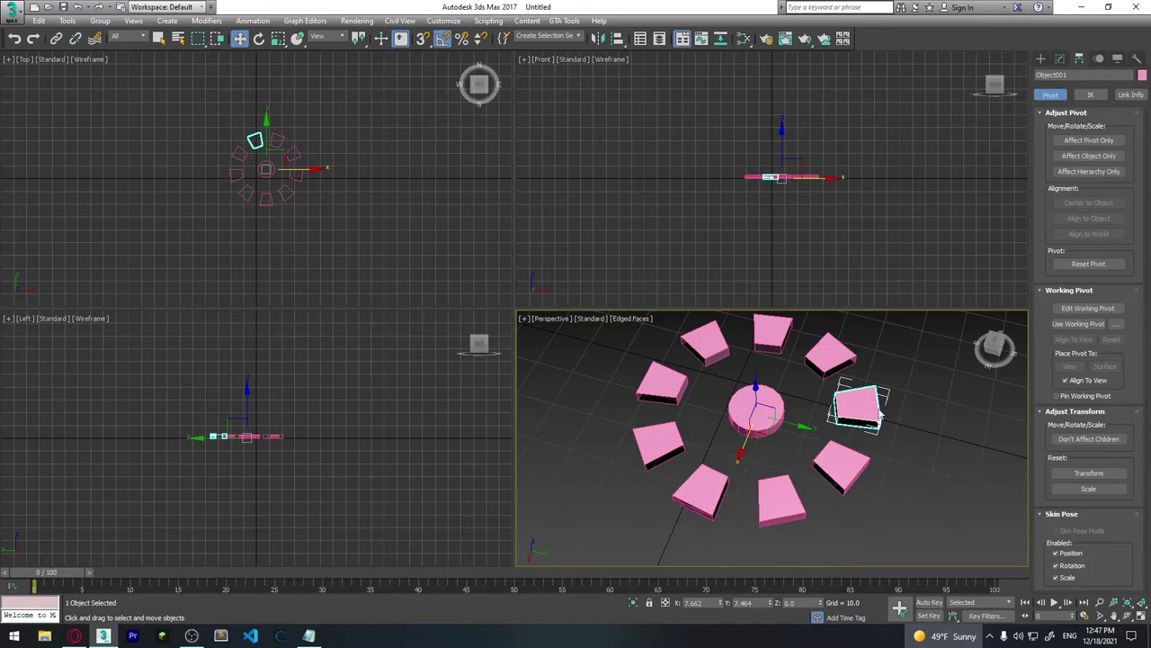
key("e")
mouse_move(791, 437)
left_mouse_down()
mouse_move(701, 459)
mouse_move(919, 502)
left_mouse_up()
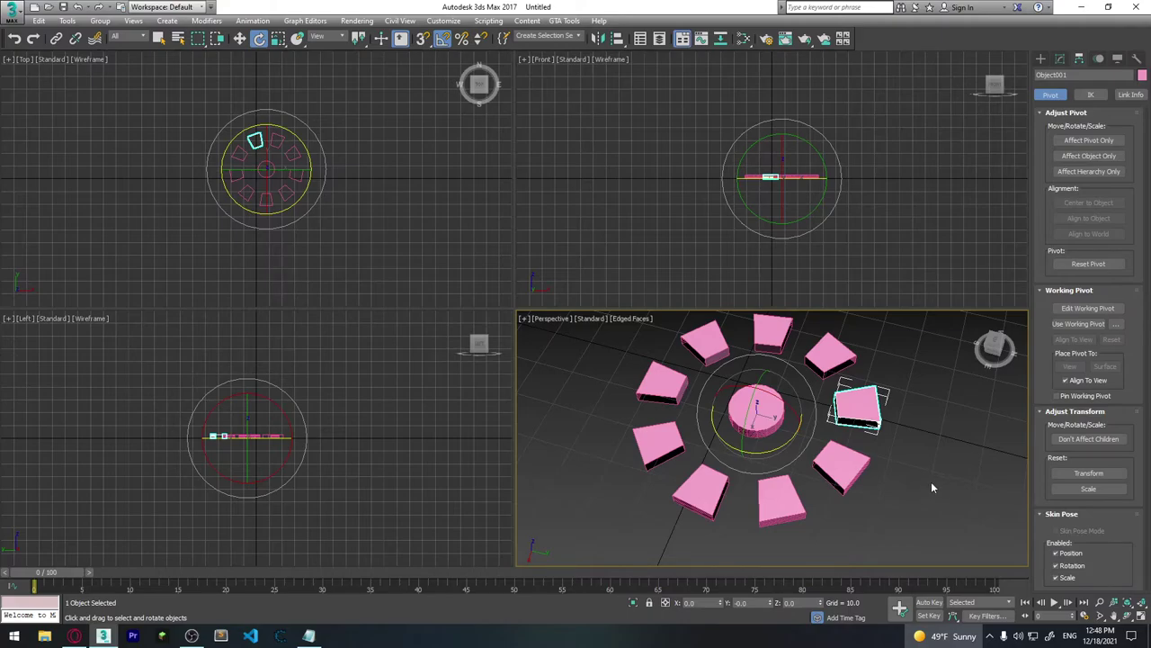
- Region-select and delete the right-hand pieces, then the top two pieces
left_click_drag(858, 495, 604, 324)
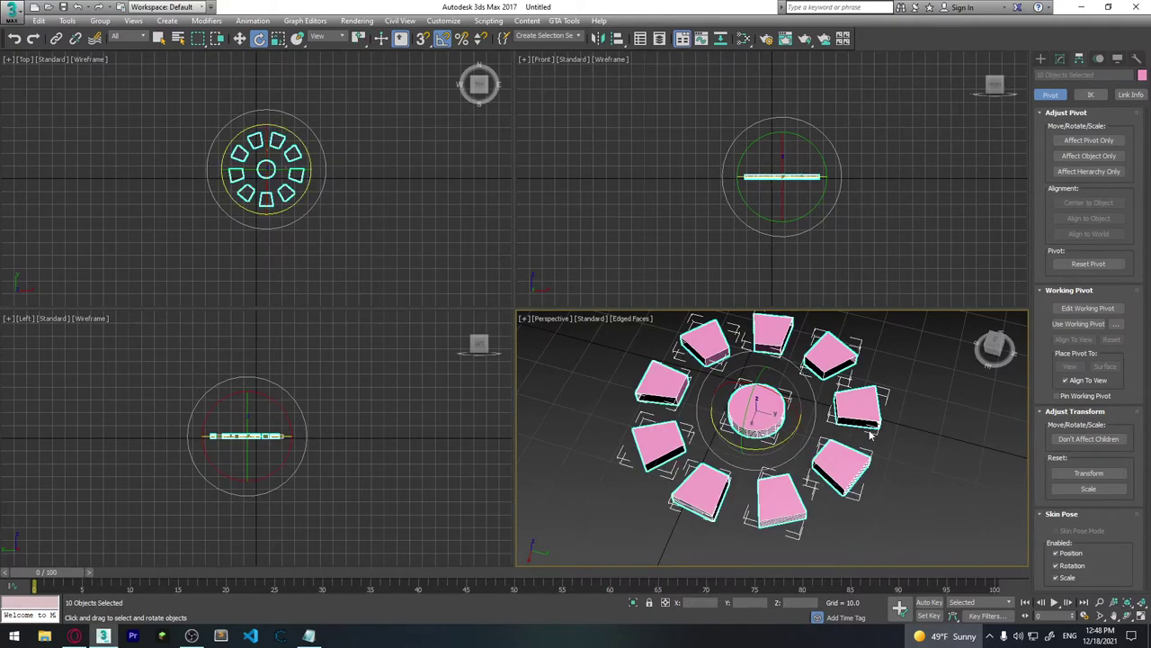
left_click(916, 455)
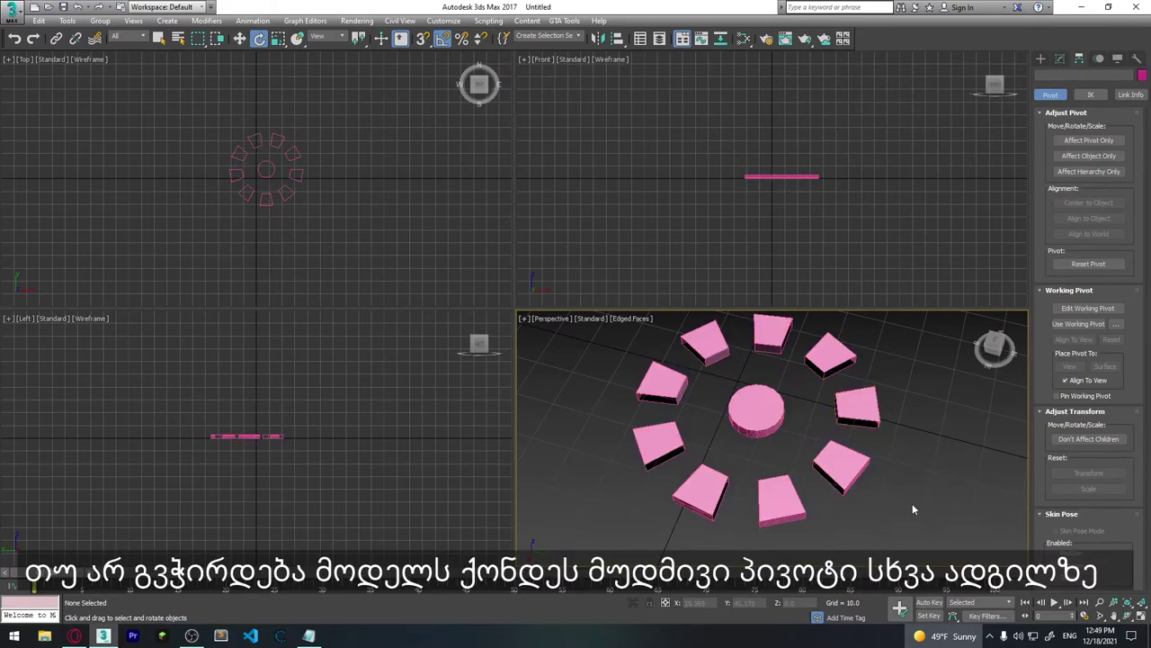
left_click(871, 419)
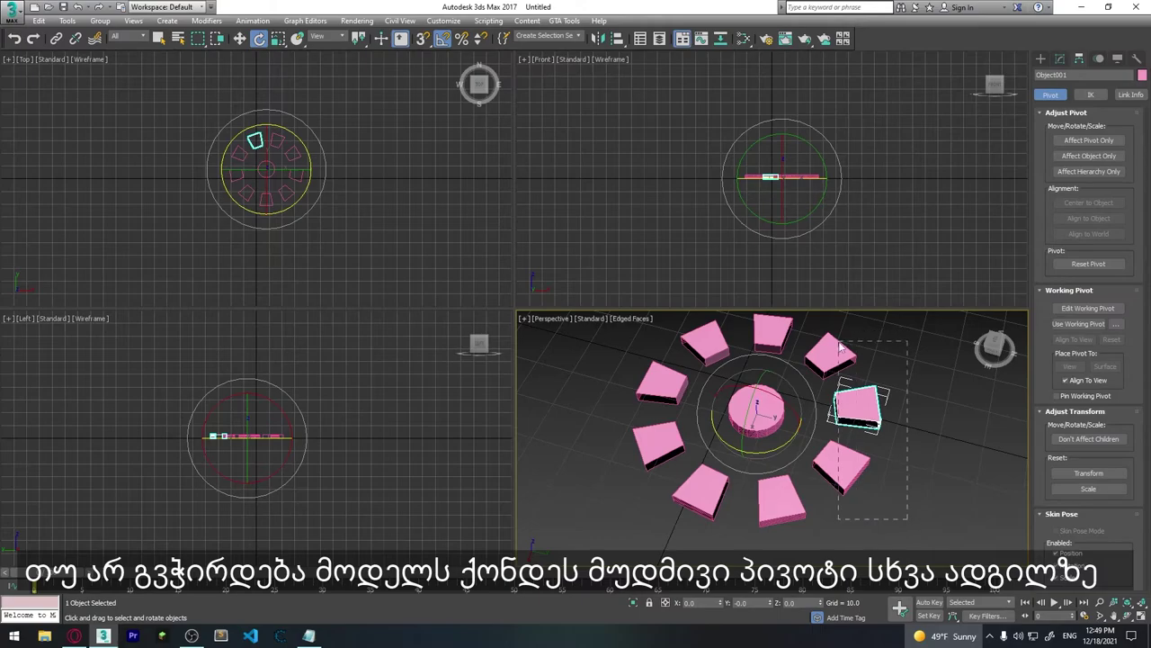
left_click_drag(841, 346, 839, 342)
key("Delete")
key("Delete")
mouse_move(630, 481)
left_mouse_down()
mouse_move(670, 379)
mouse_move(783, 338)
left_mouse_up()
key("Delete")
key("Delete")
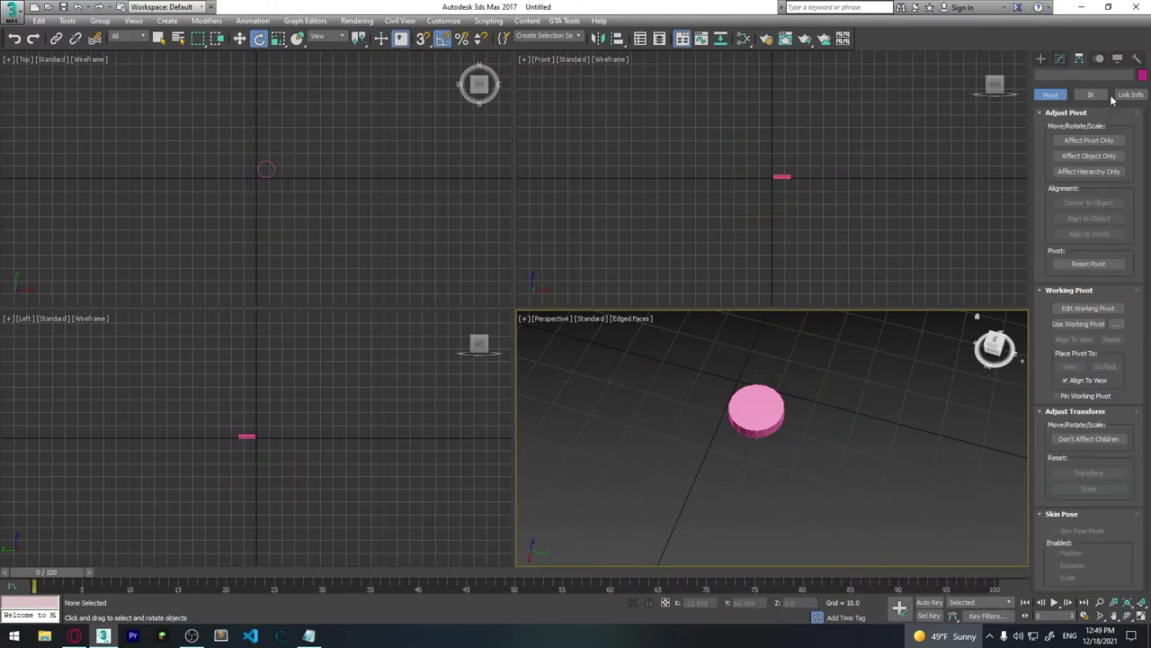
- Create five spheres around the disc: blue, small red, yellow, grey and one beside it
left_click(1041, 59)
left_click(1066, 144)
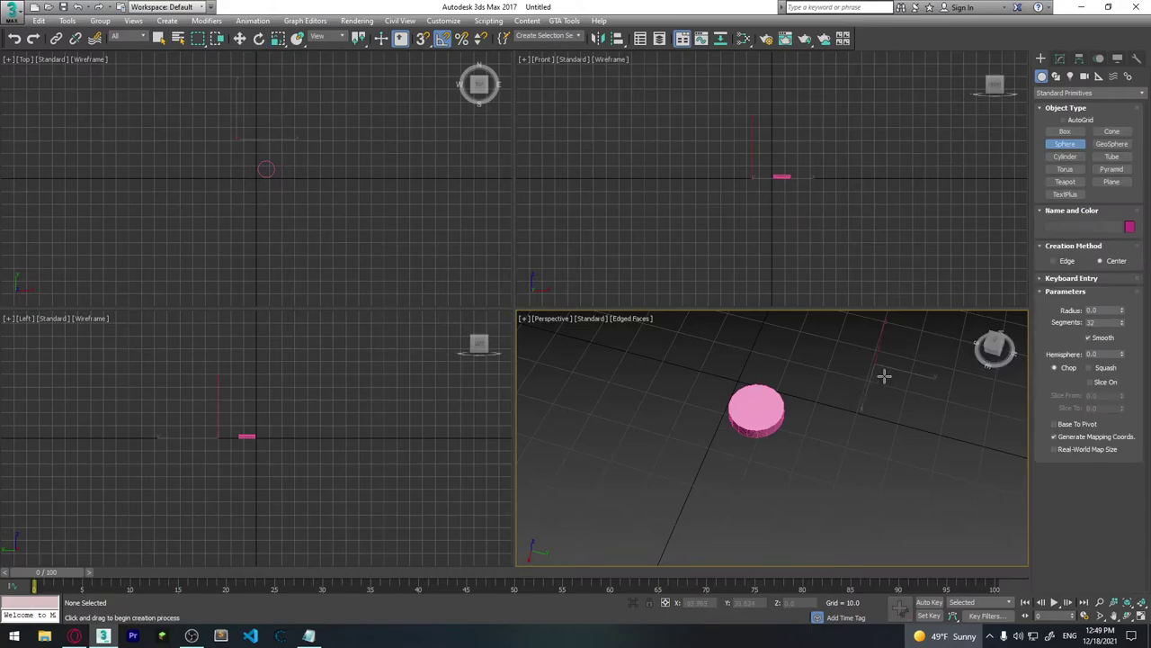
left_click_drag(876, 363, 908, 360)
left_click_drag(867, 500, 877, 500)
left_click_drag(673, 495, 706, 496)
left_click_drag(636, 364, 657, 377)
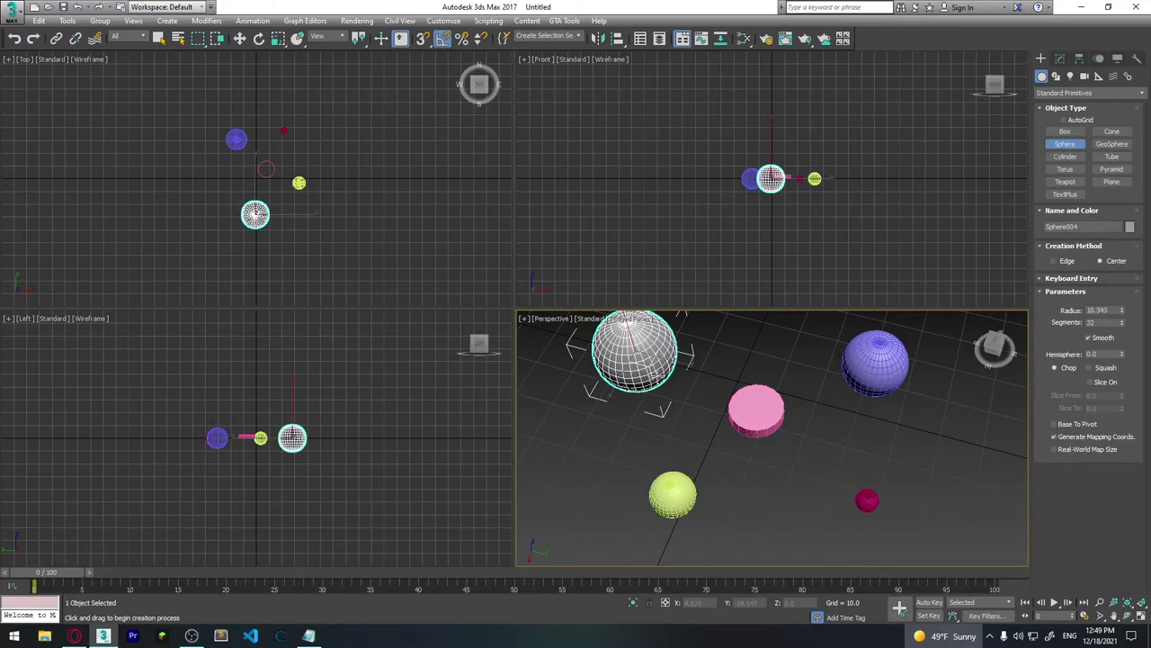
middle_click_drag(794, 411, 774, 506)
- Add five more spheres further out: purple, green, a large left one, small yellow and upper-right
left_click_drag(761, 342, 782, 359)
scroll(775, 441, "down", 5)
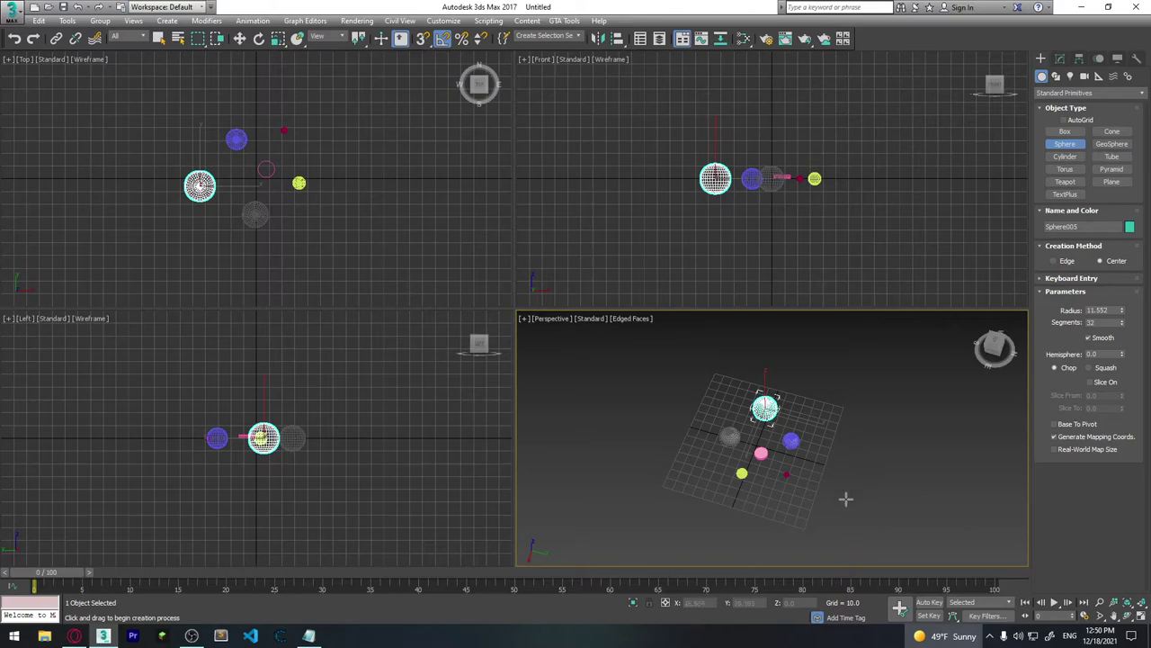
left_click_drag(845, 498, 860, 502)
left_click_drag(747, 537, 767, 540)
left_click_drag(649, 447, 673, 449)
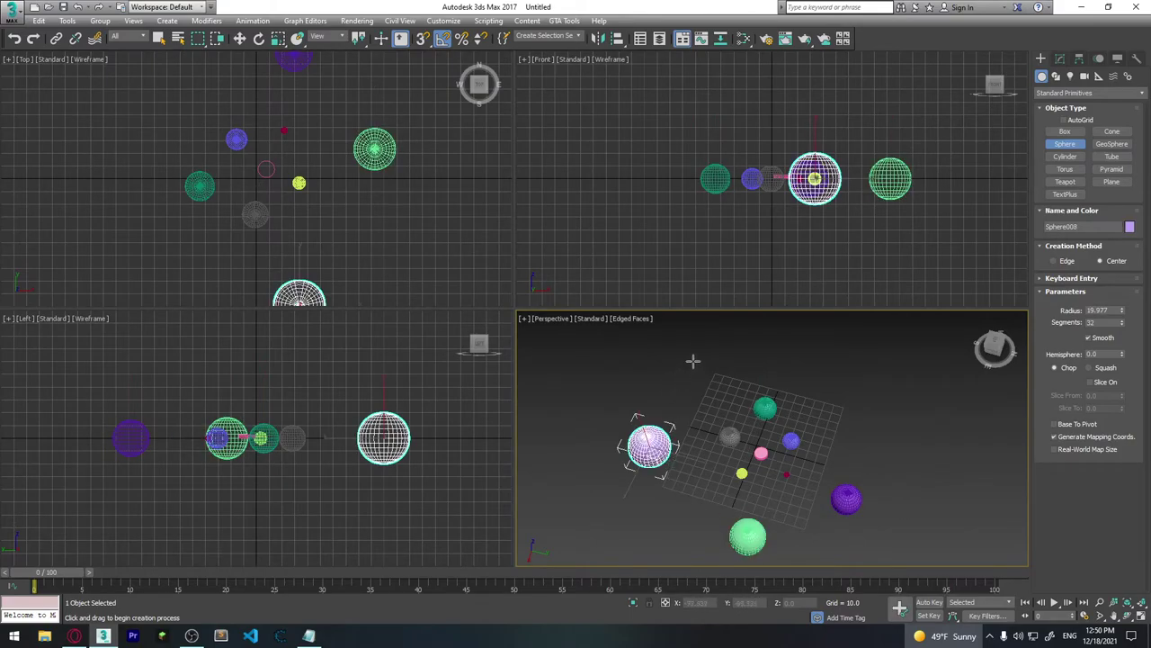
left_click_drag(694, 362, 700, 368)
left_click_drag(889, 348, 902, 364)
- Switch to the Rotate tool and select every object in the scene
scroll(817, 406, "up", 3)
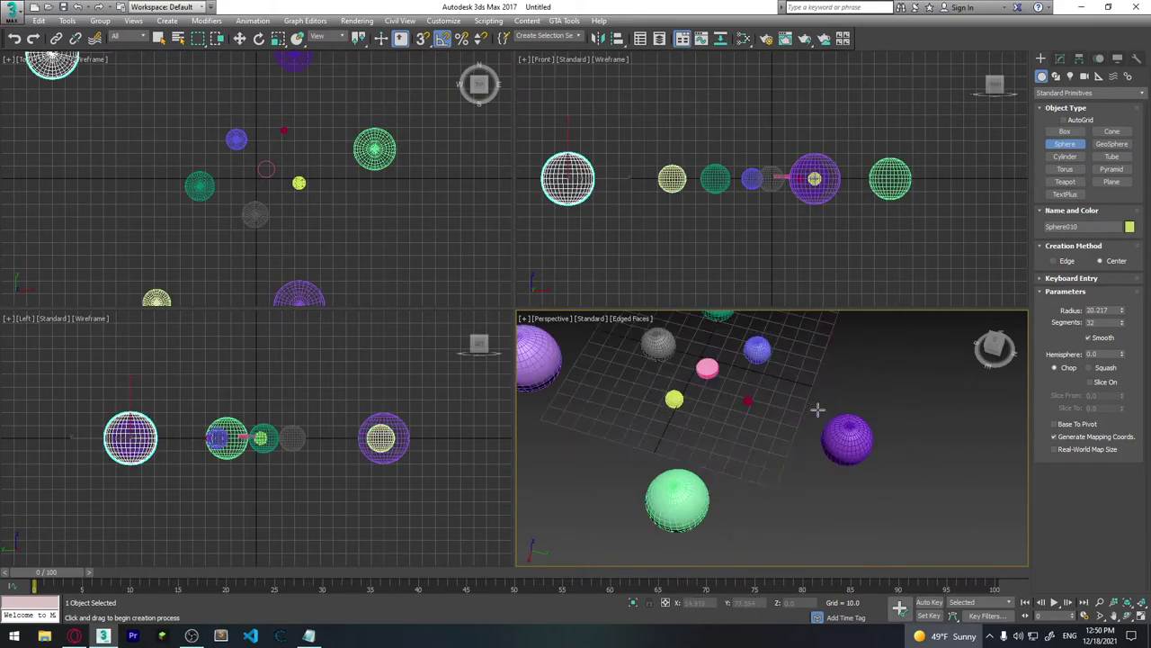
scroll(792, 442, "up", 3)
scroll(855, 453, "down", 5)
key("e")
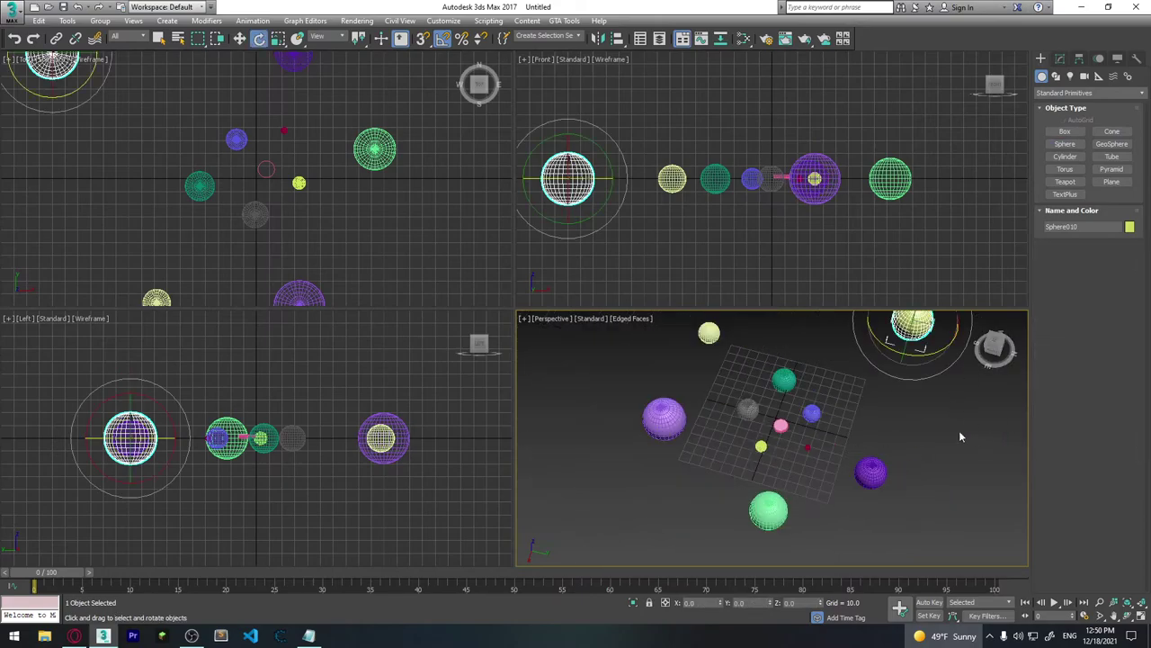
left_click(812, 467)
left_click(780, 424)
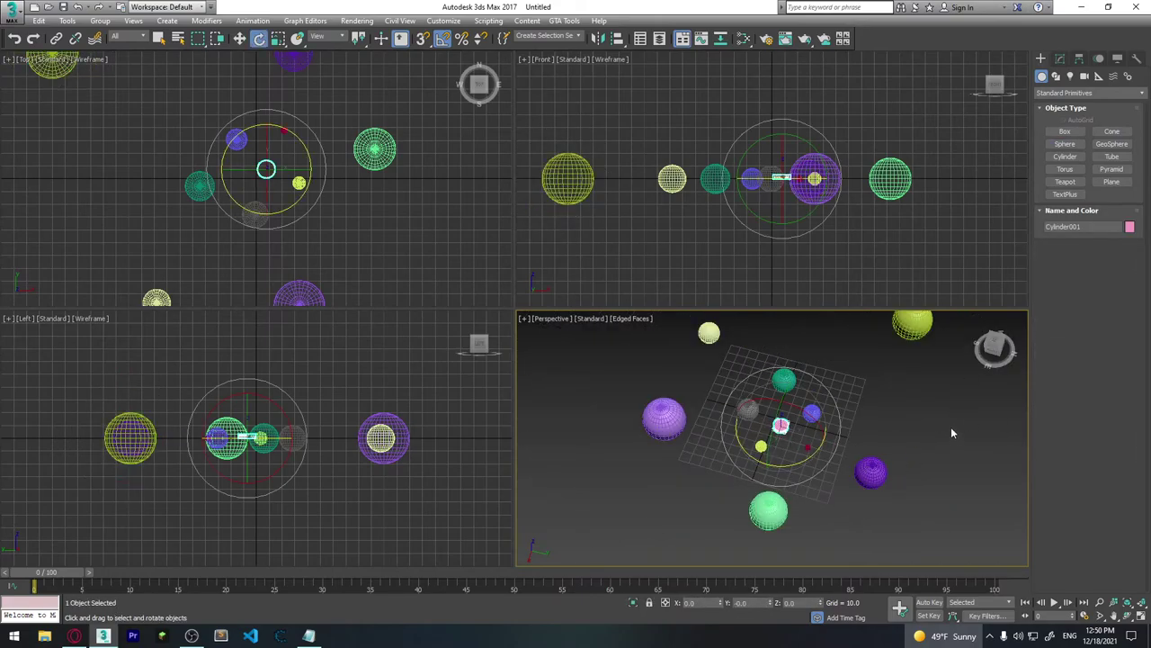
scroll(796, 428, "up", 2)
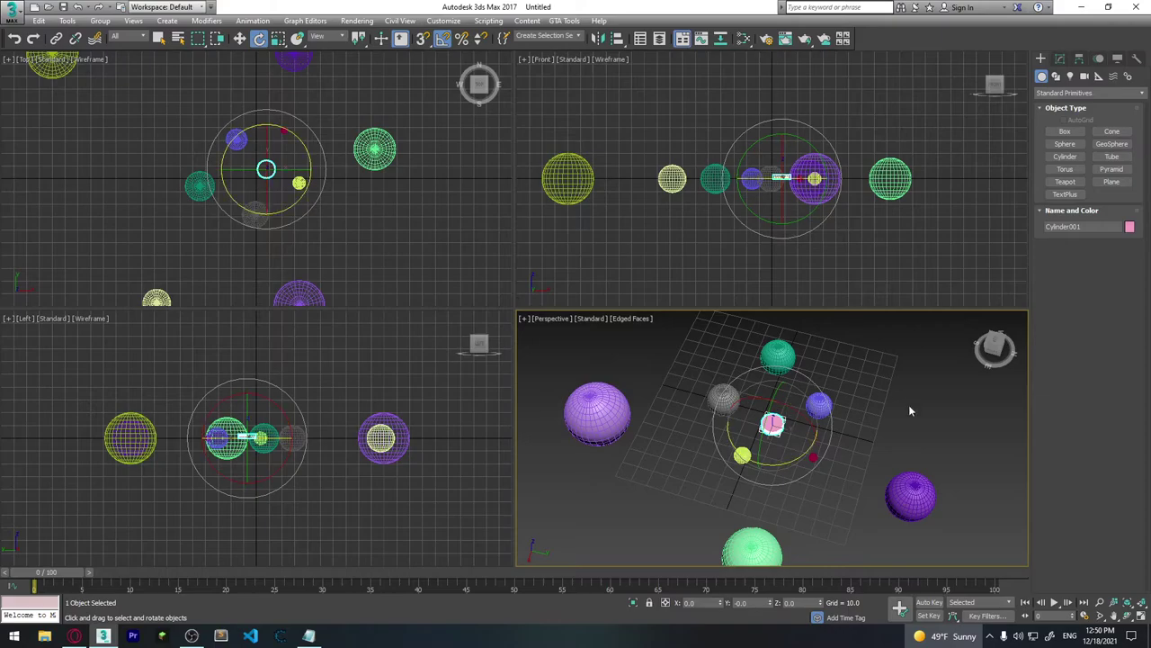
mouse_move(896, 428)
middle_mouse_down()
mouse_move(837, 501)
mouse_move(838, 410)
middle_mouse_up()
scroll(838, 410, "down", 2)
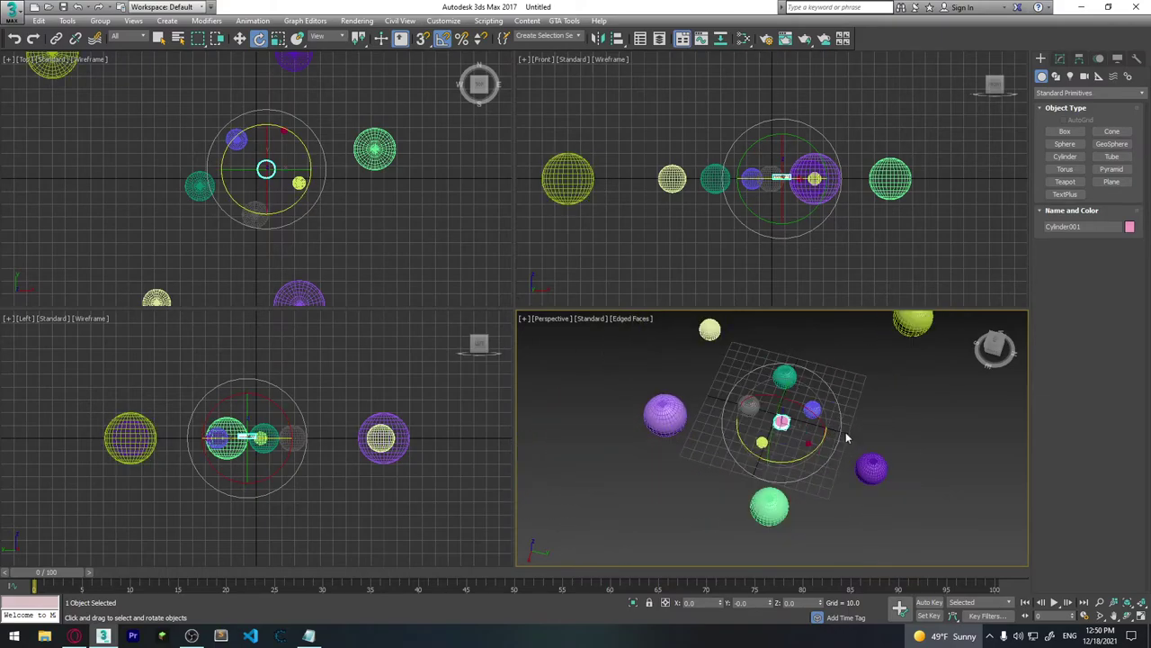
key("ctrl+a")
key("w")
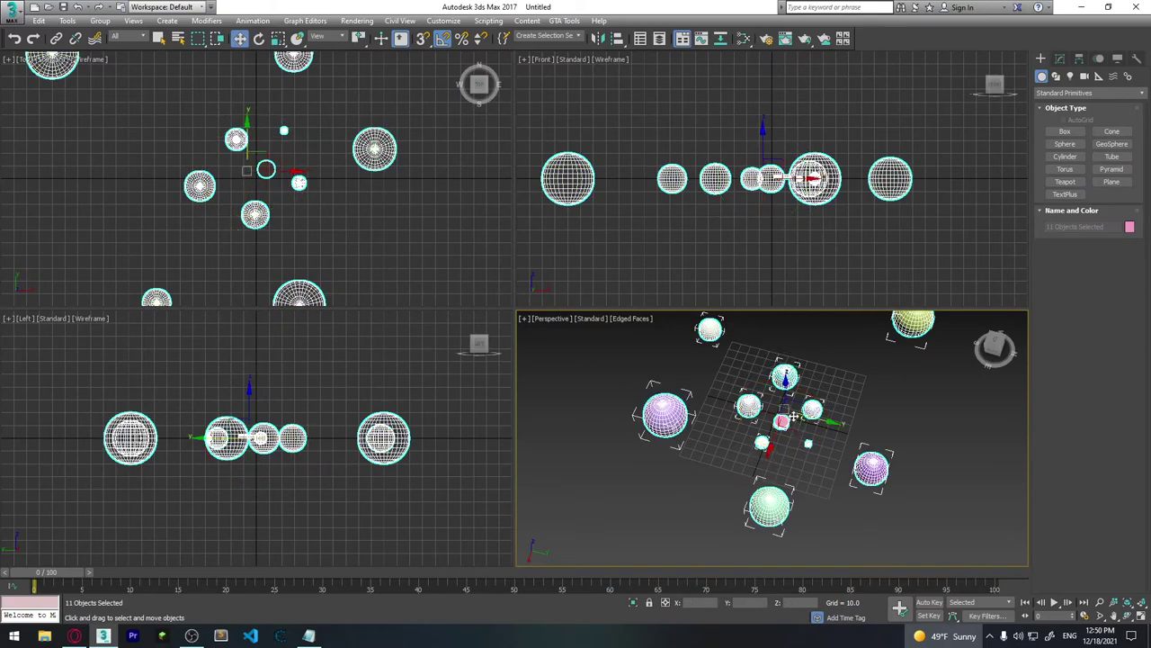
left_click_drag(795, 416, 771, 484)
left_click(771, 484)
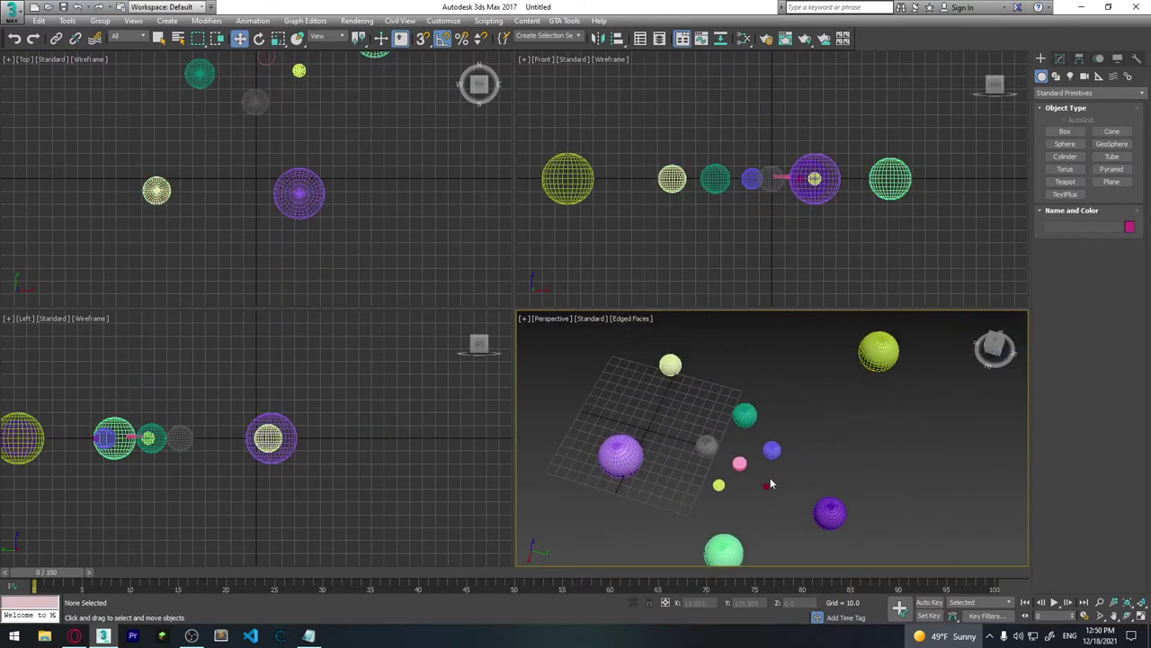
key("ctrl+a")
key("e")
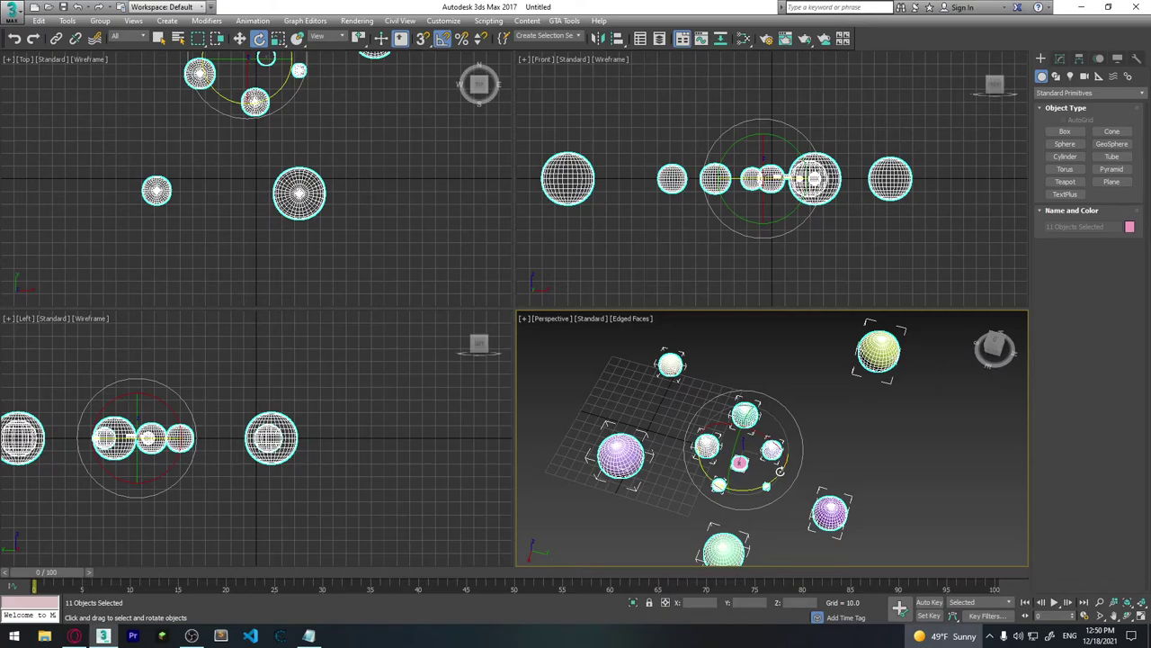
left_click_drag(780, 471, 751, 491)
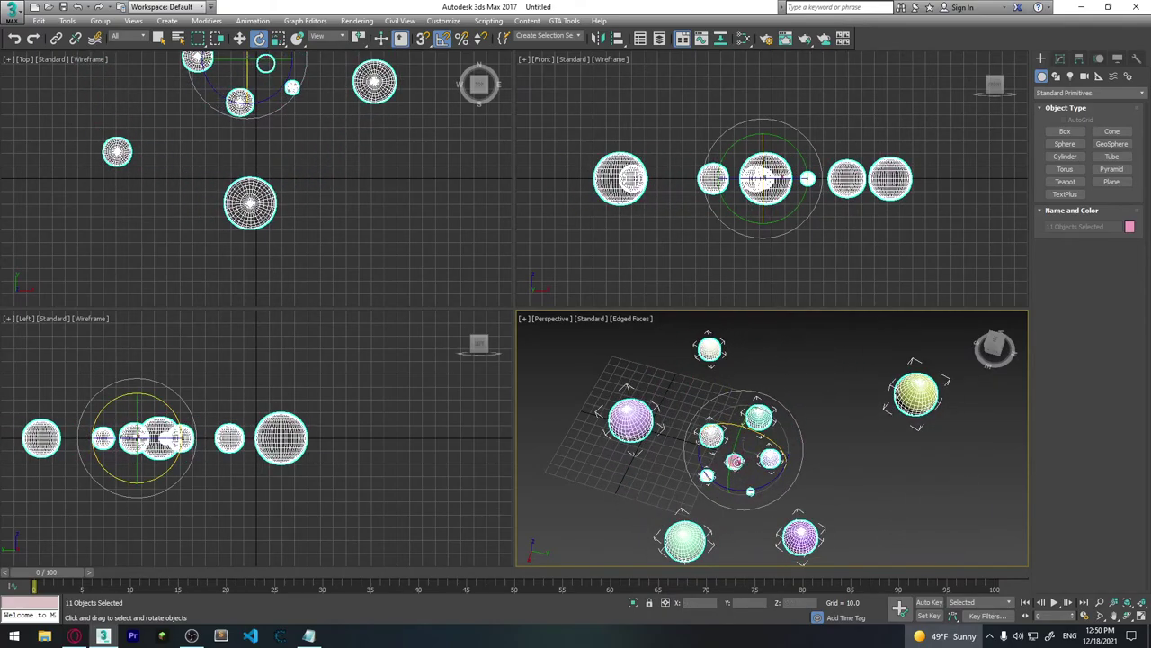
middle_click_drag(735, 462, 734, 476, "alt")
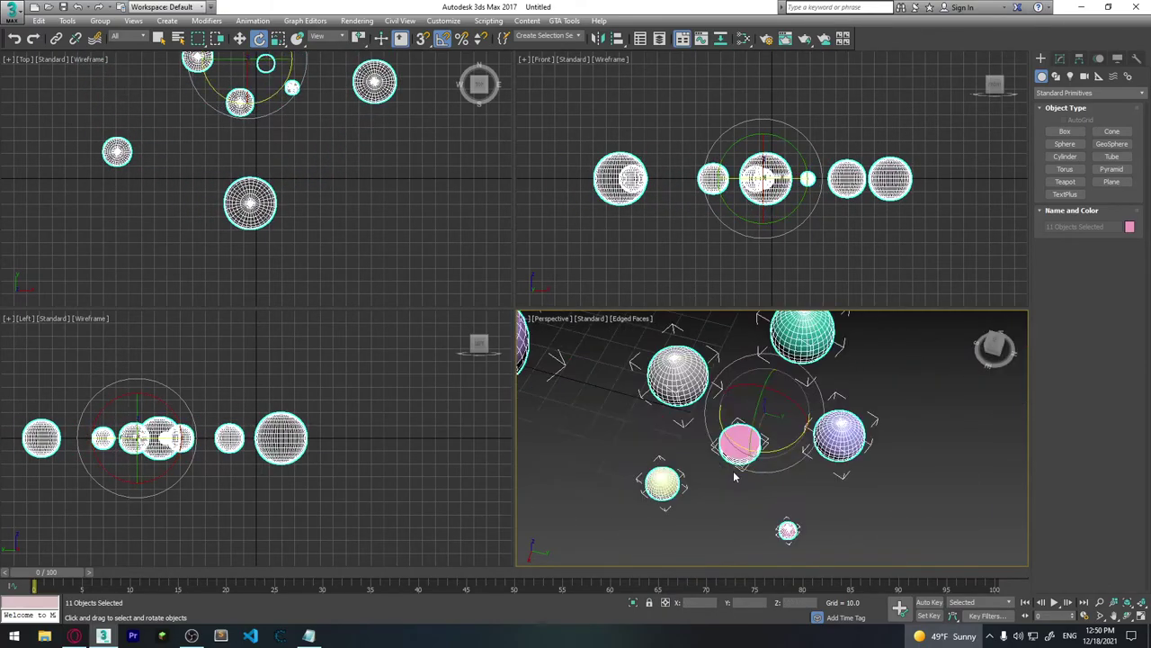
scroll(734, 477, "up", 5)
scroll(734, 477, "down", 5)
key("ctrl+z")
left_click(813, 472)
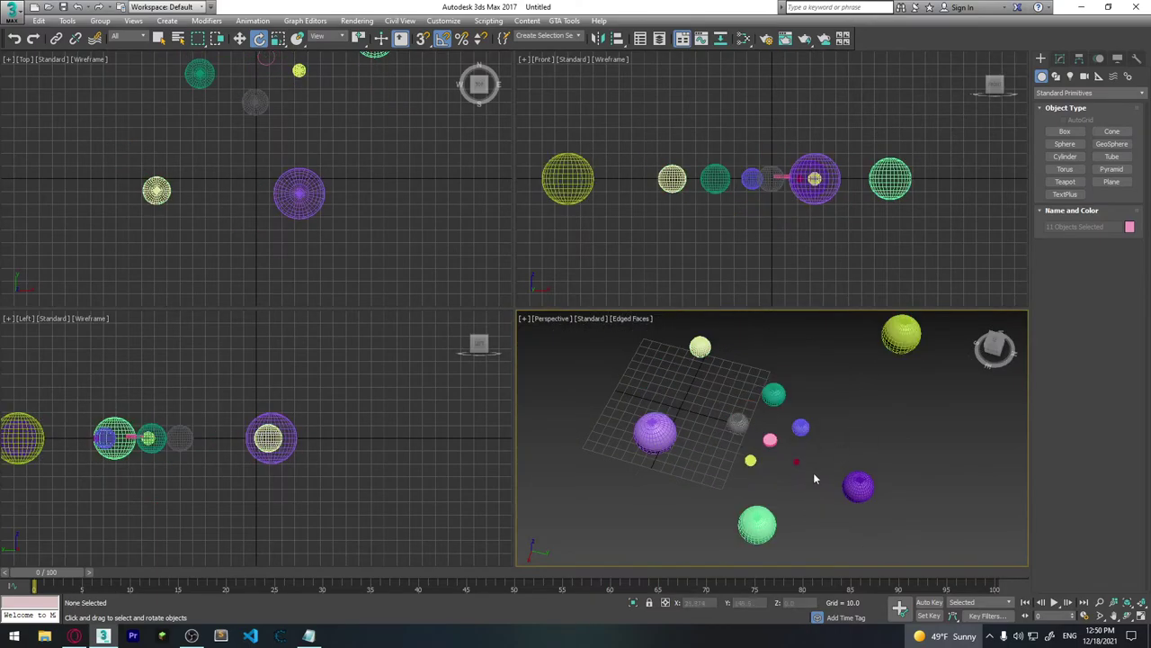
key("ctrl+a")
left_click(847, 438)
key("ctrl+a")
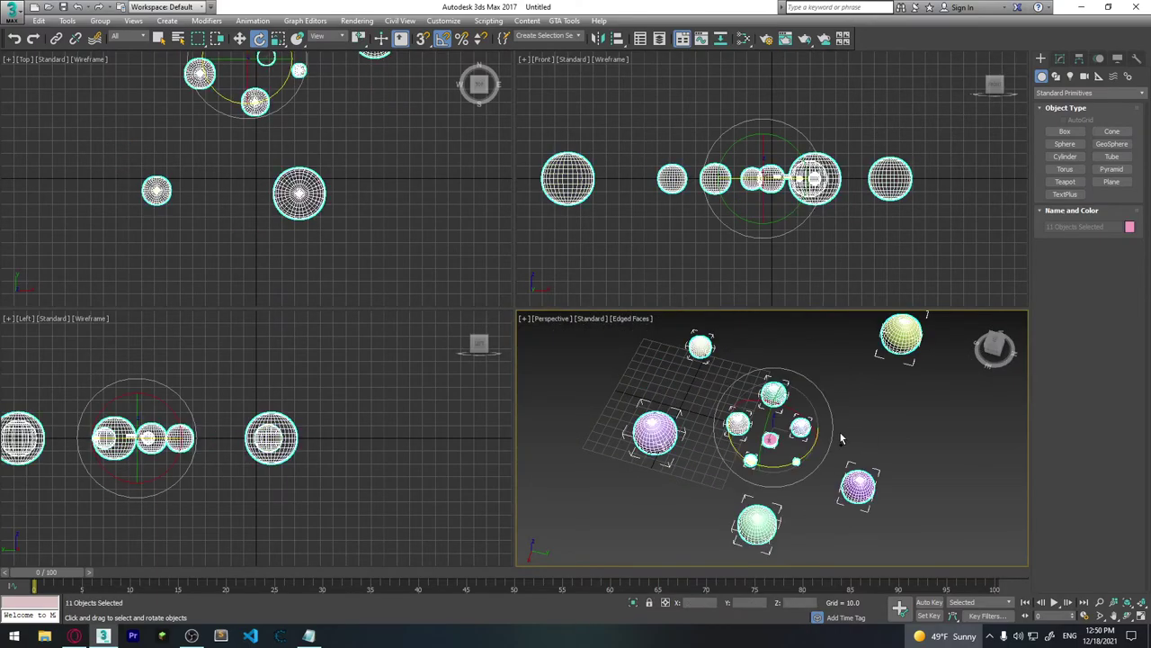
left_click_drag(840, 431, 819, 437)
left_click(819, 437)
scroll(762, 455, "up", 3)
scroll(763, 454, "down", 2)
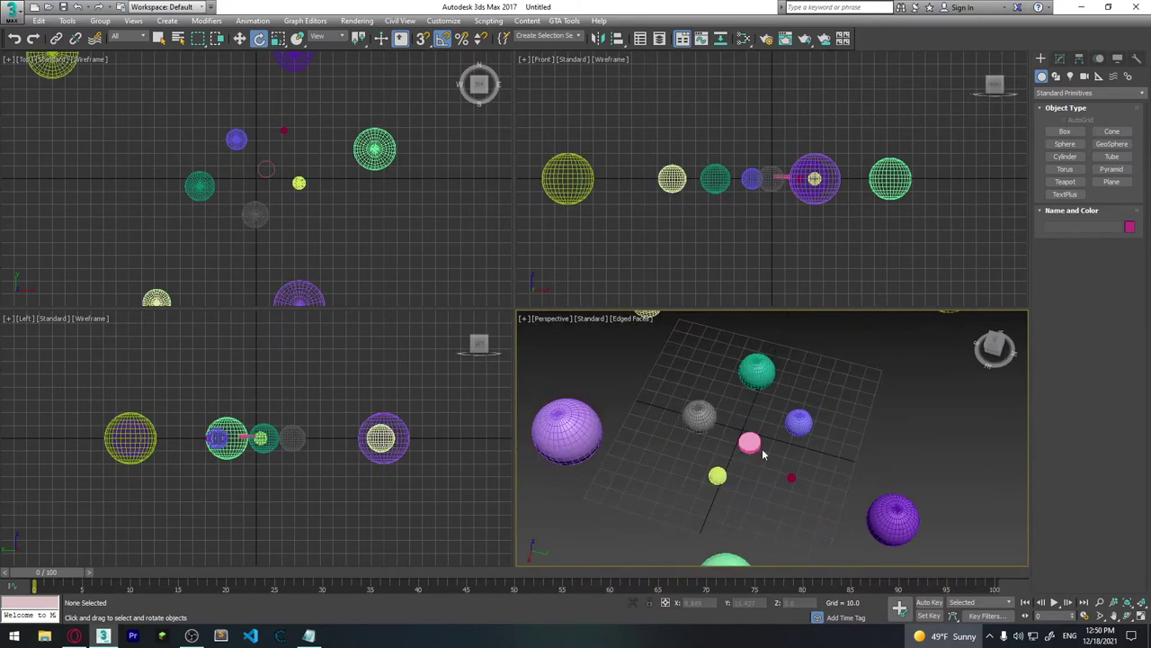
scroll(763, 455, "down", 3)
scroll(747, 457, "up", 1)
scroll(738, 460, "up", 3)
mouse_move(737, 460)
middle_mouse_down()
mouse_move(806, 455)
mouse_move(782, 451)
middle_mouse_up()
scroll(806, 455, "down", 3)
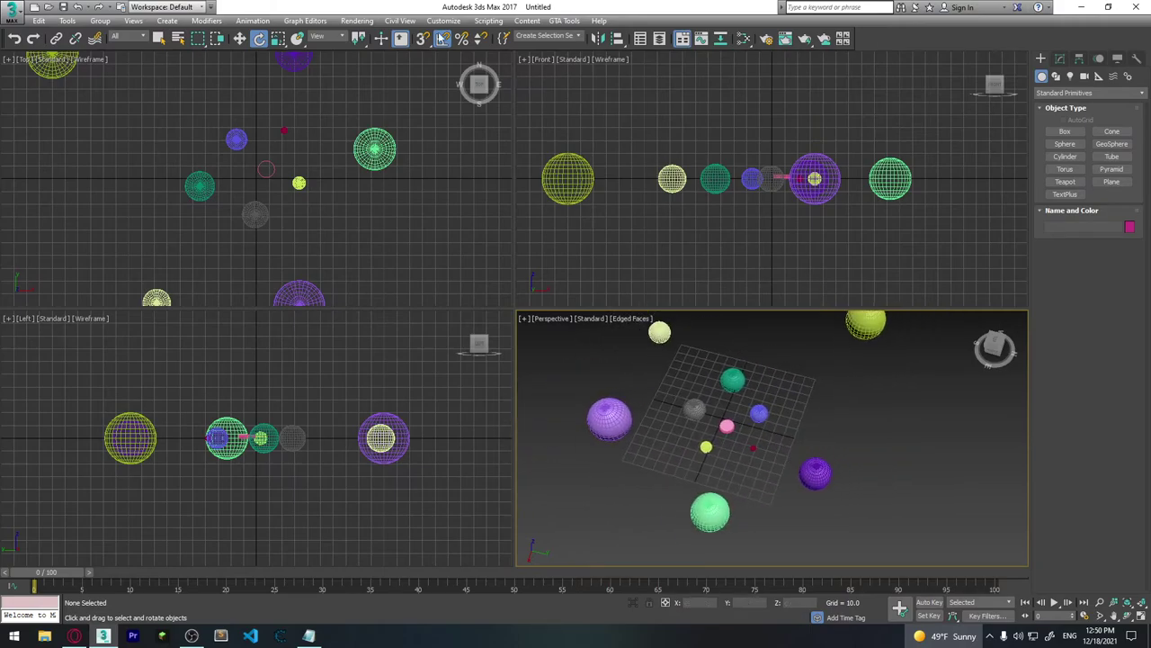
- Set the reference coordinate system to Pick using Cylinder001, then select all objects
left_click(335, 39)
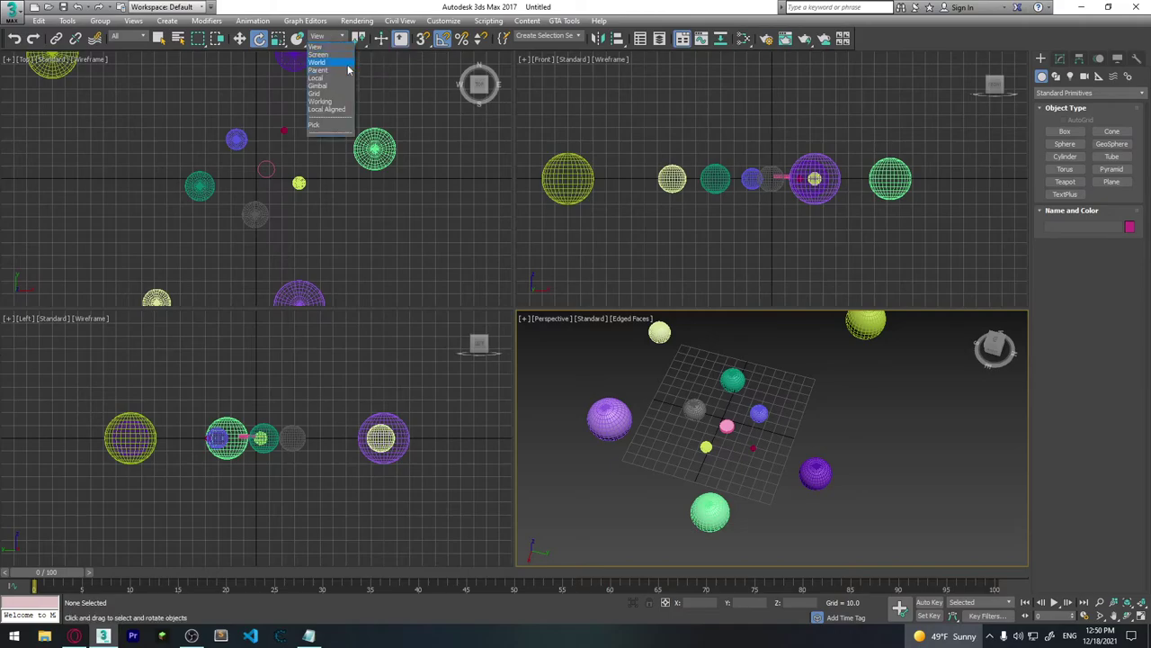
left_click(317, 126)
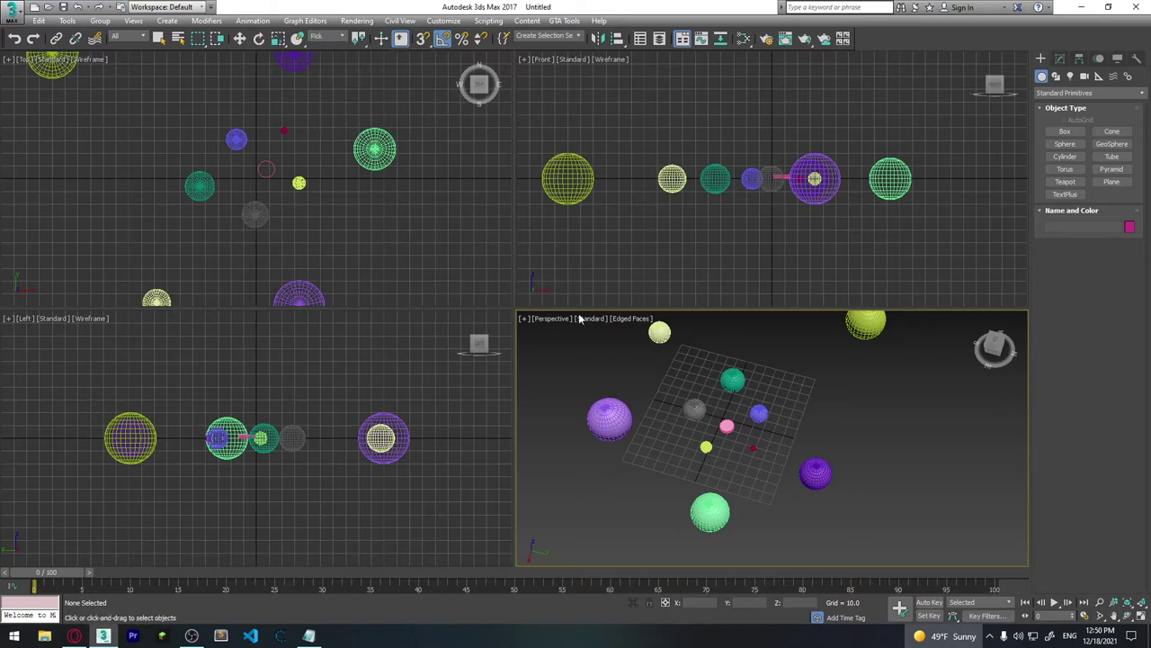
left_click(727, 427)
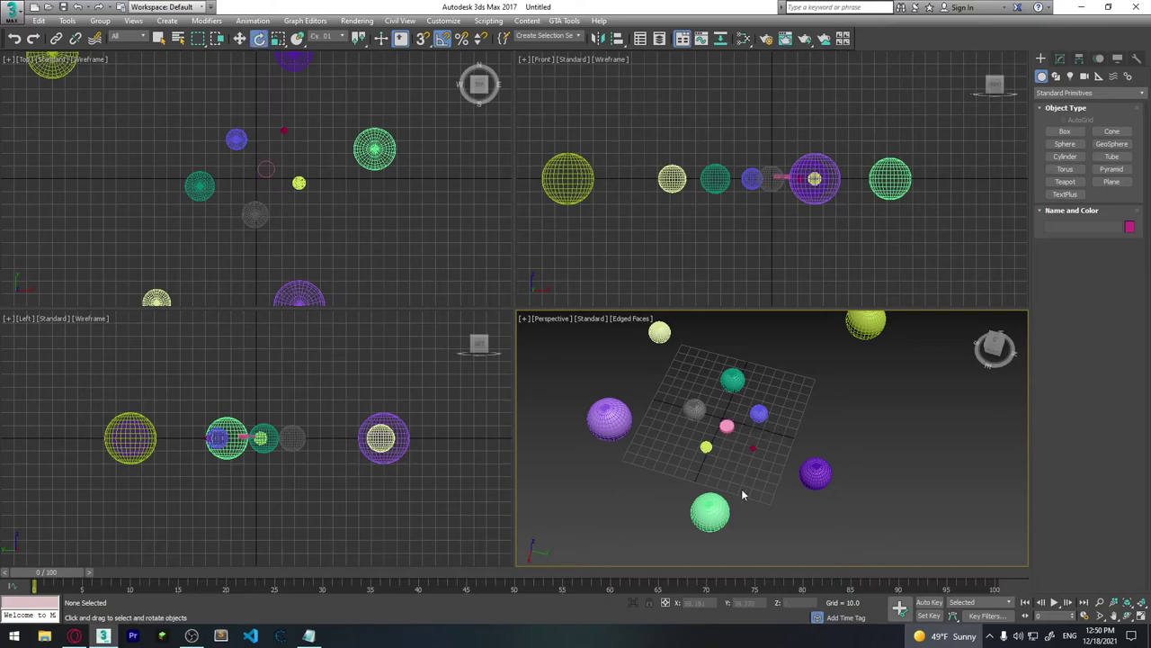
left_click(326, 39)
left_click(325, 142)
key("ctrl+a")
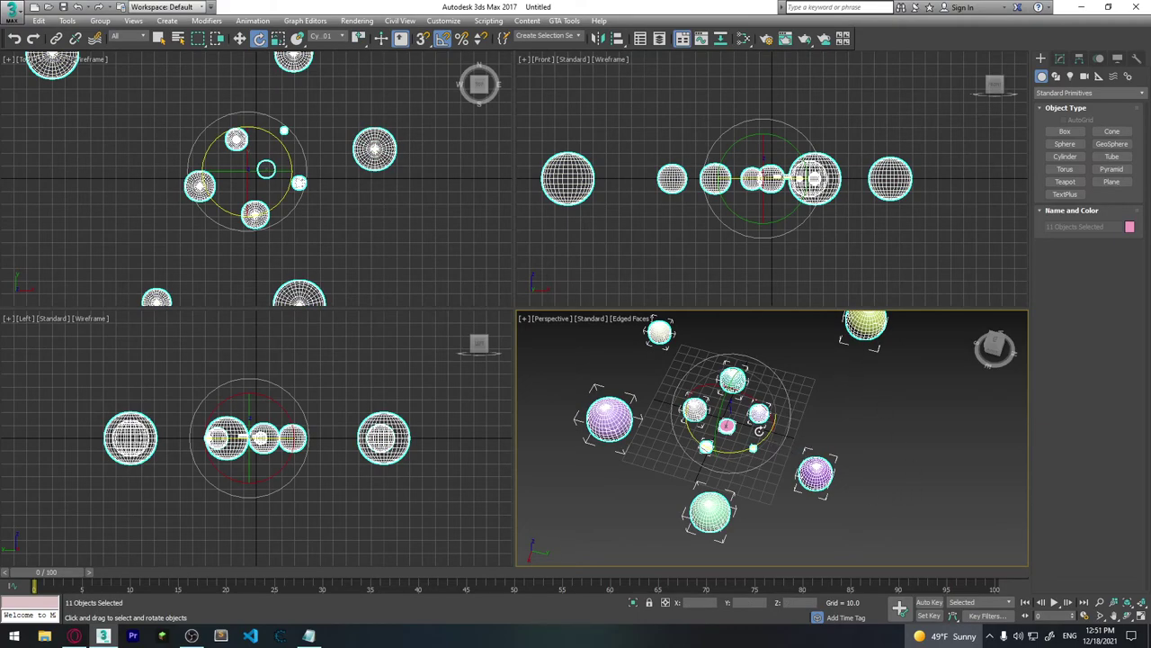
left_click(726, 427, "alt")
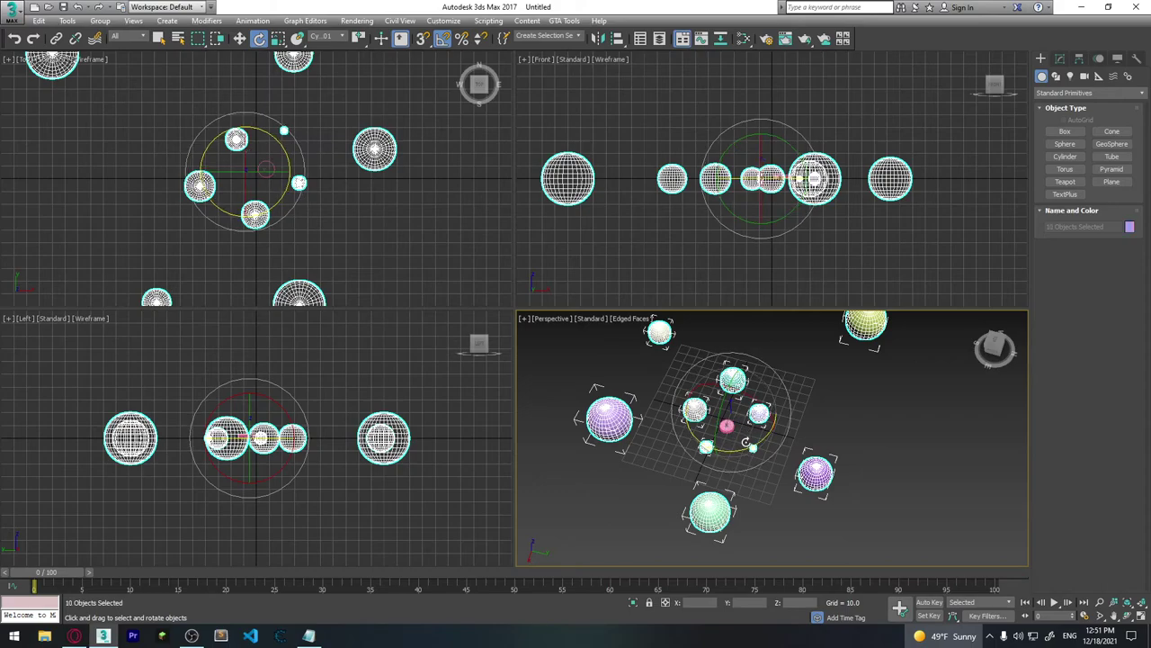
left_click(339, 37)
left_click(432, 59)
mouse_move(761, 435)
left_mouse_down()
mouse_move(491, 410)
mouse_move(640, 318)
left_mouse_up()
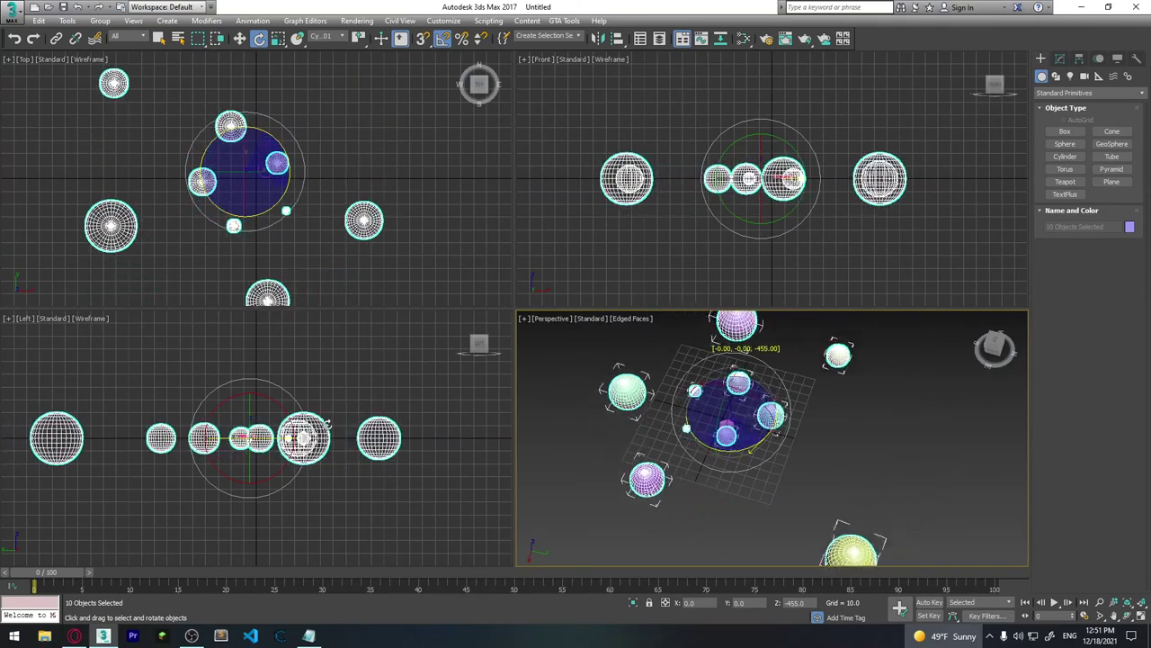
middle_click_drag(765, 450, 703, 415, "alt")
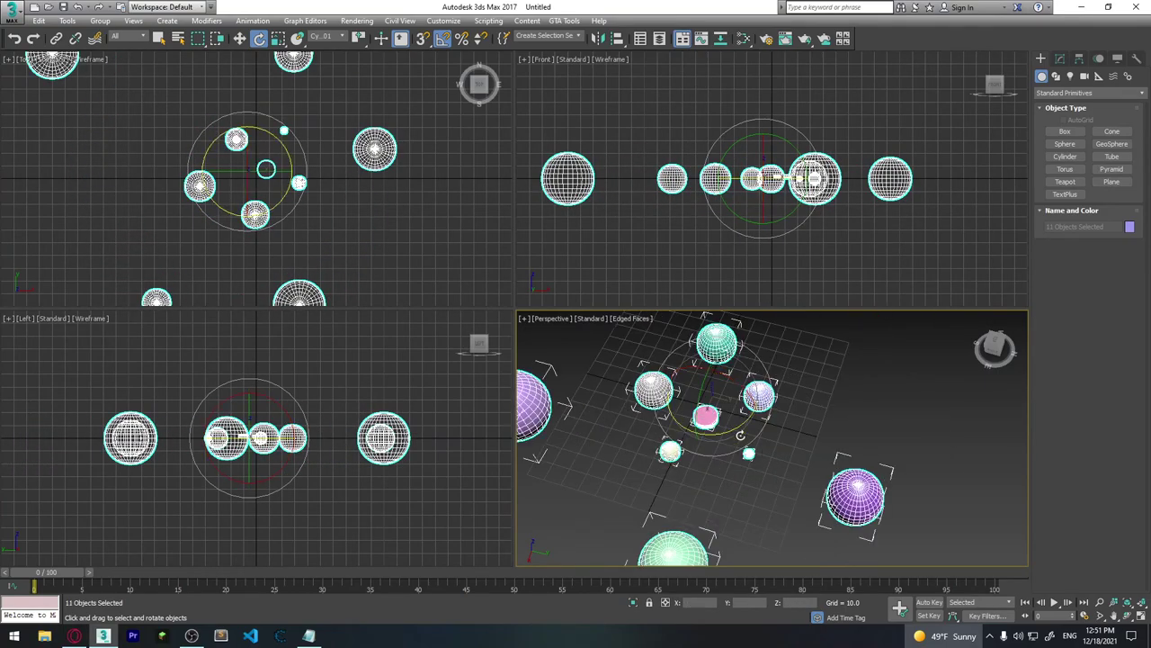
scroll(816, 436, "down", 5)
left_click(920, 431)
scroll(919, 431, "up", 3)
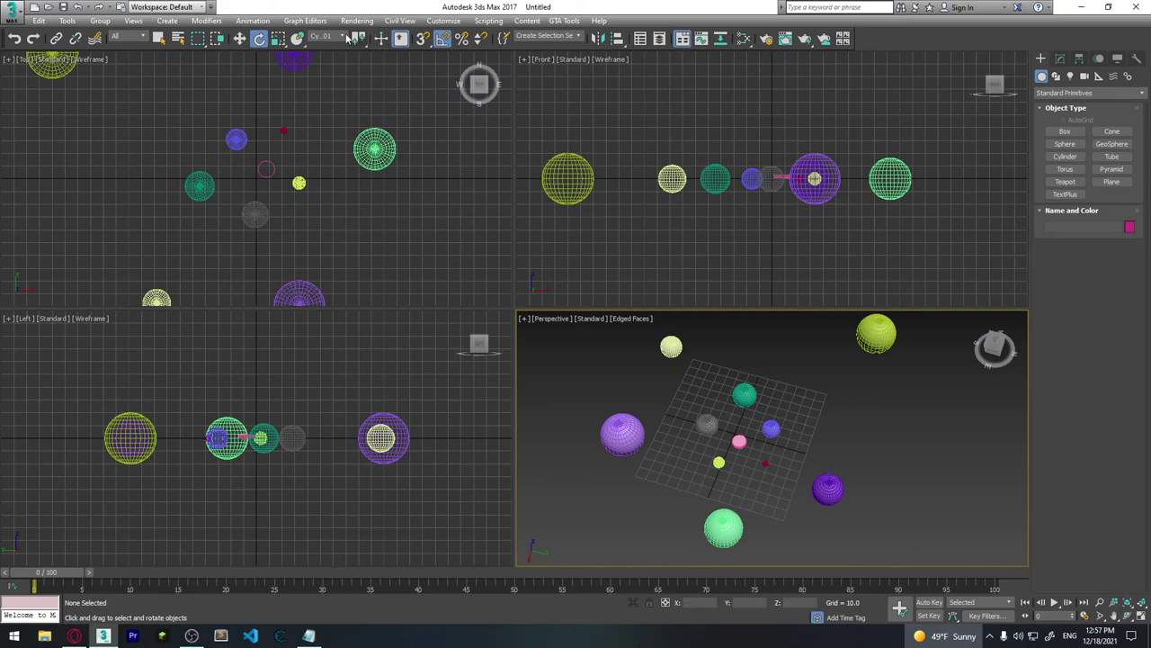
middle_click_drag(790, 496, 772, 493)
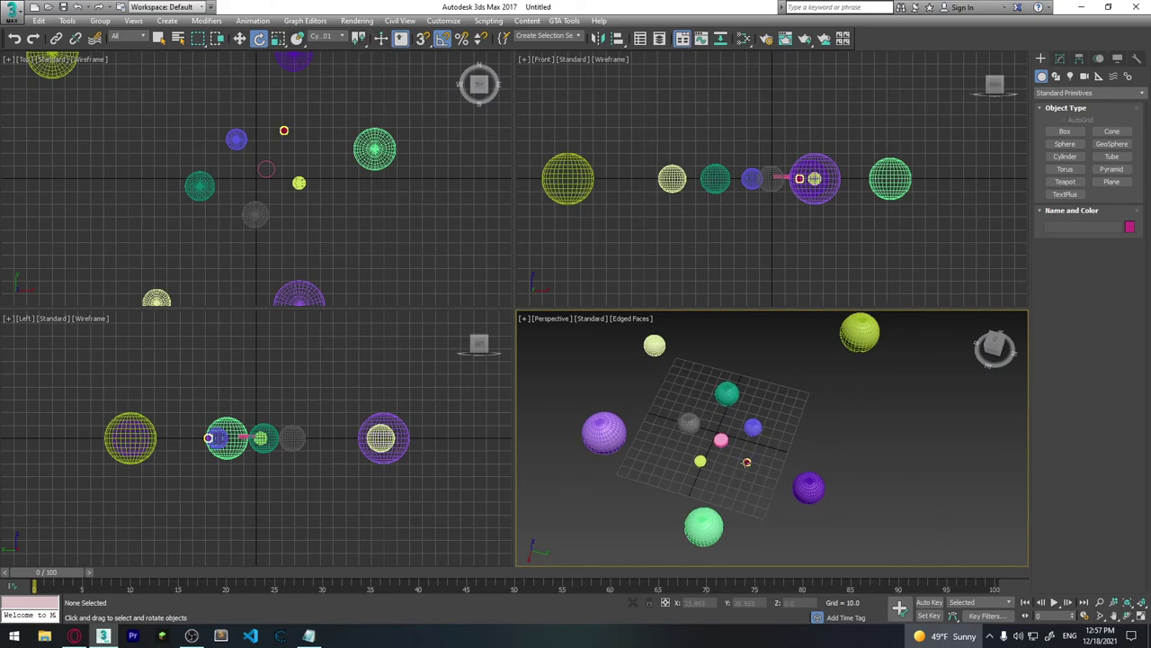